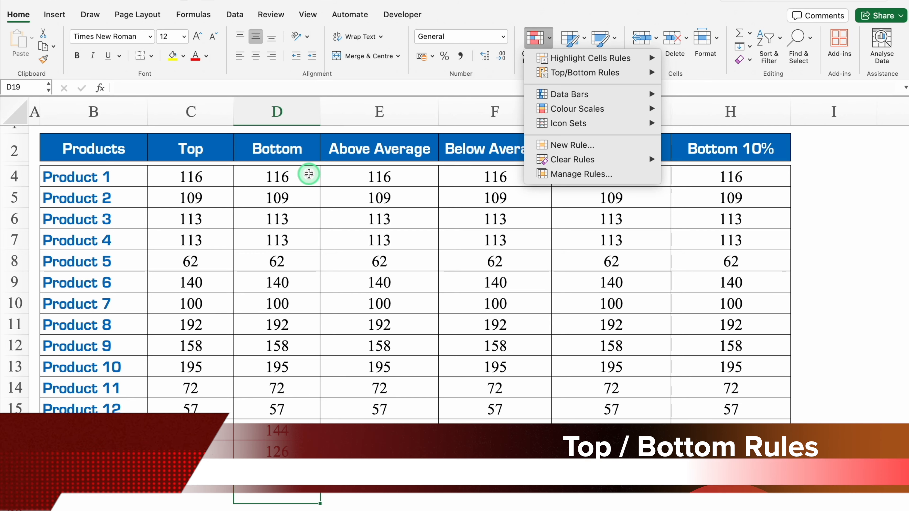
Step: Select all product values in the Top column, cells C4:C18
click(224, 179)
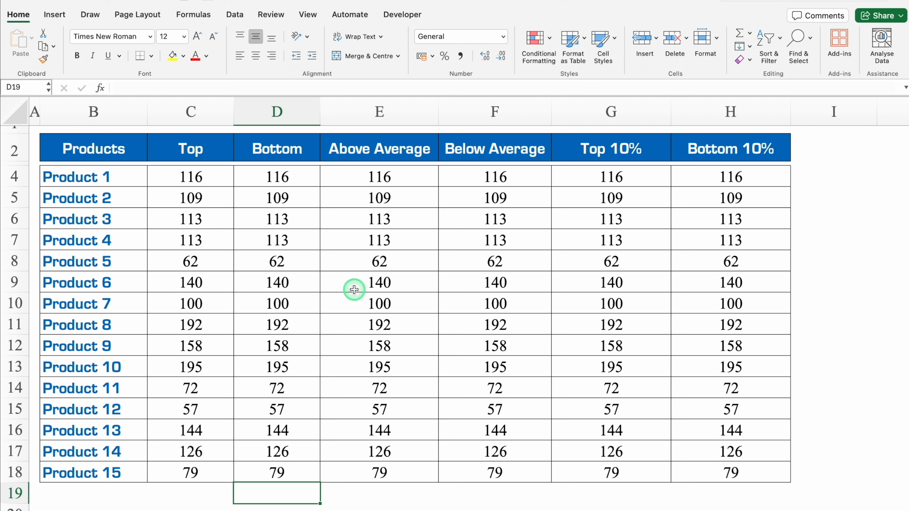
click(207, 176)
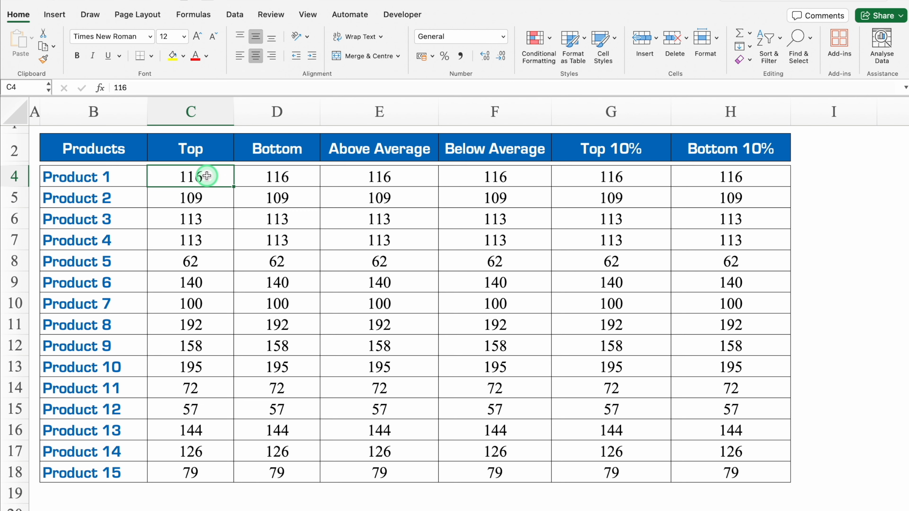
key(ctrl+shift+Down)
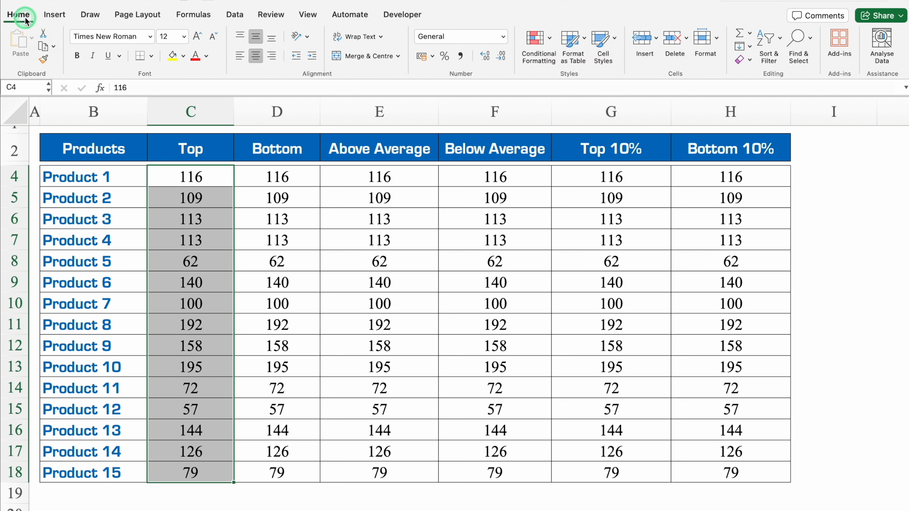
Step: Start a Top 10 Items conditional formatting rule for the Top column with a custom standard red background fill
click(549, 39)
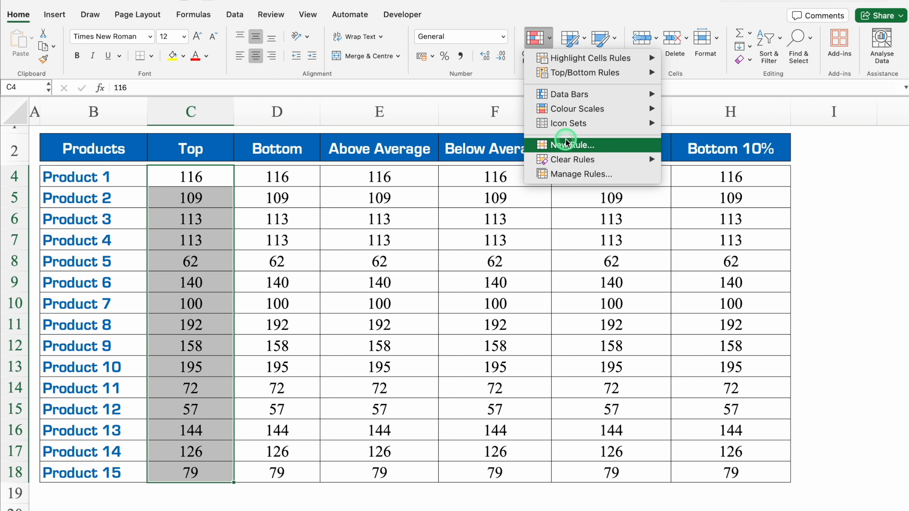
mouse_move(593, 76)
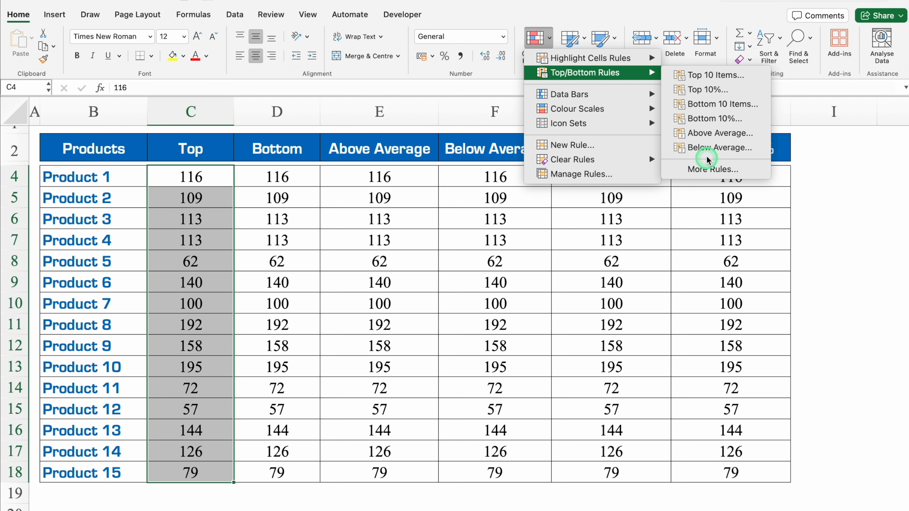
click(742, 76)
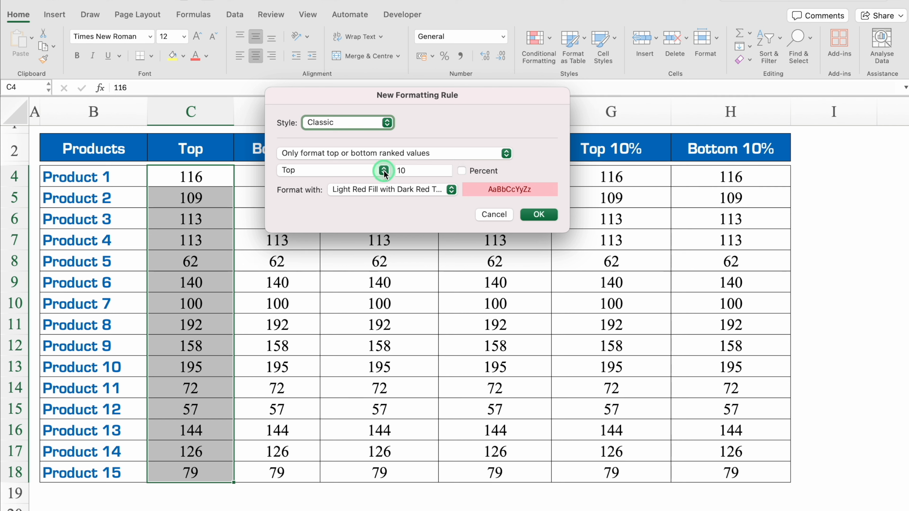
click(452, 191)
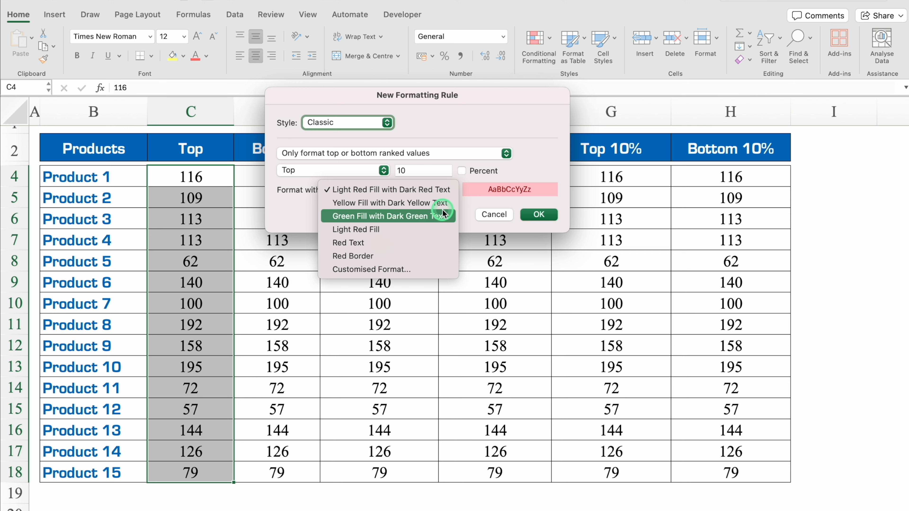
click(411, 269)
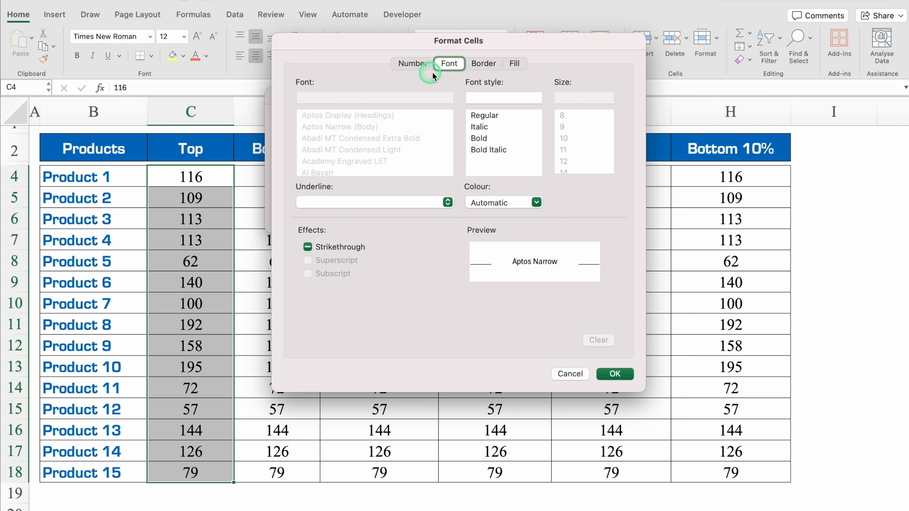
click(516, 65)
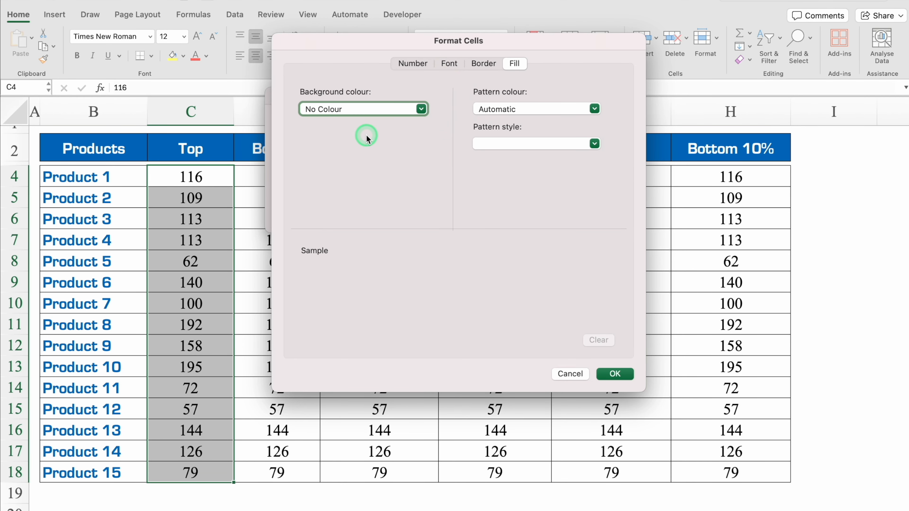
click(422, 109)
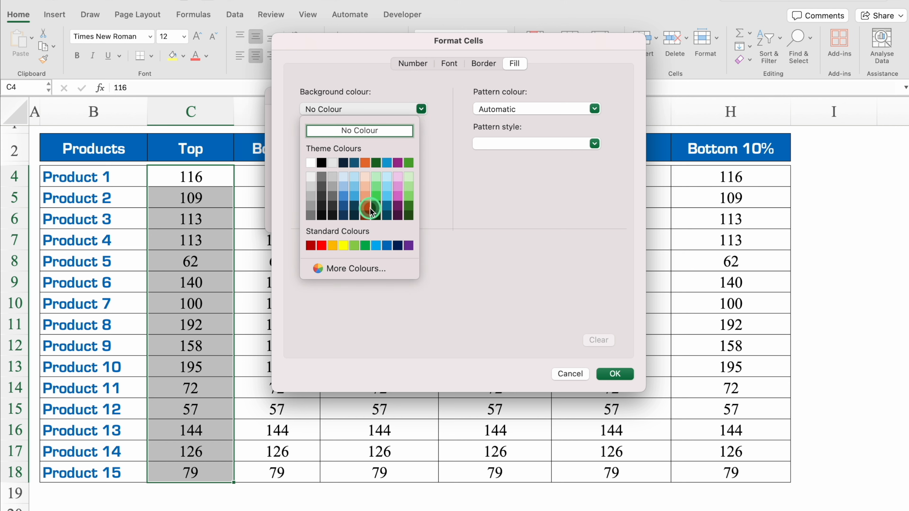
click(321, 245)
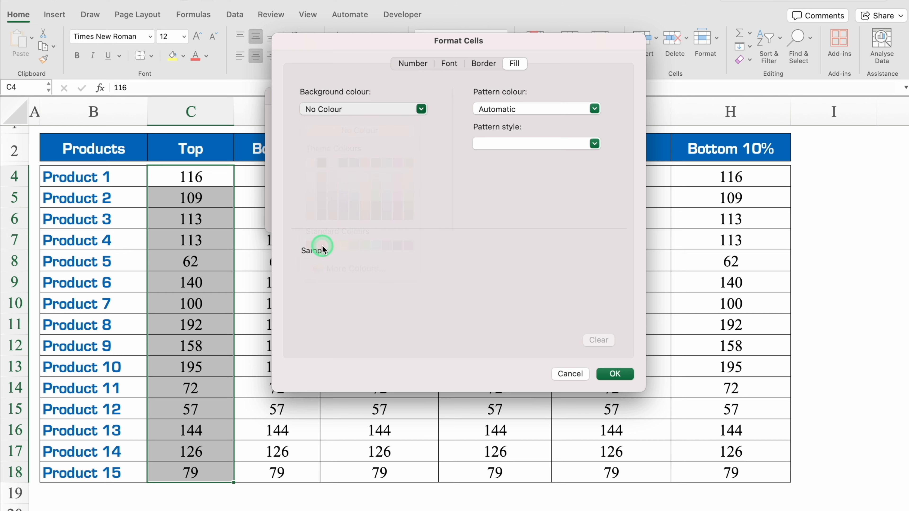
Step: Give the top 10 rule's custom format a white font colour, apply the rule, and undo it
click(450, 64)
click(497, 148)
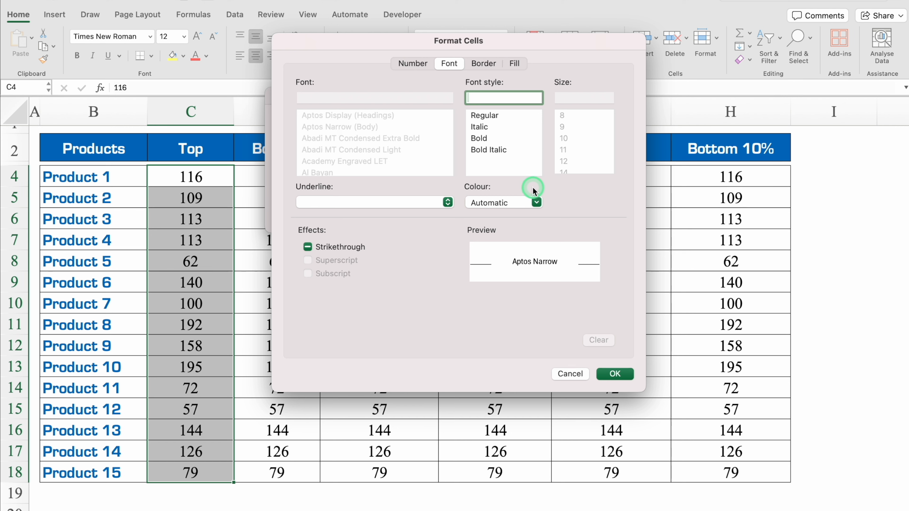
click(537, 203)
click(536, 278)
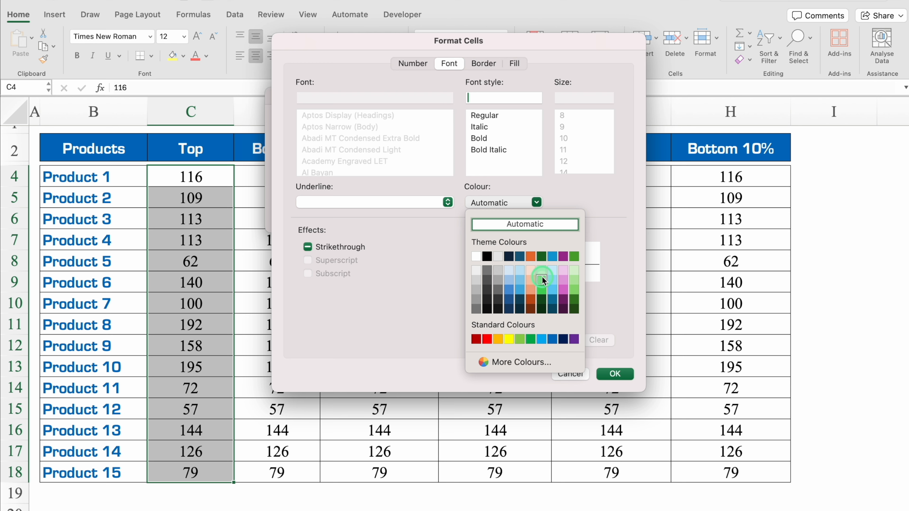
click(477, 258)
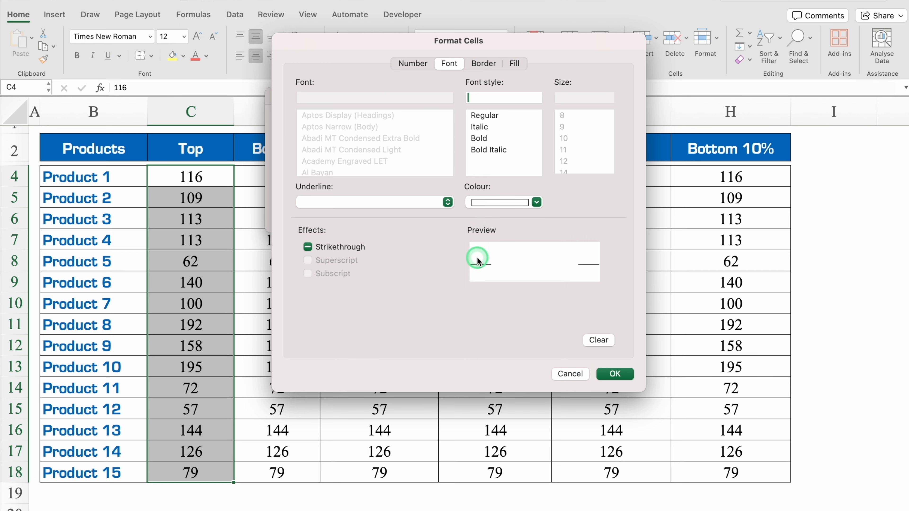
click(608, 373)
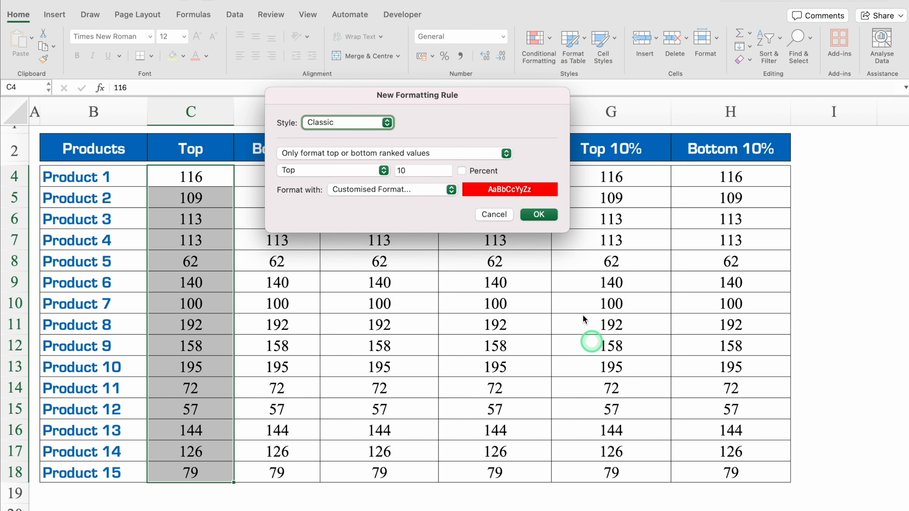
click(541, 215)
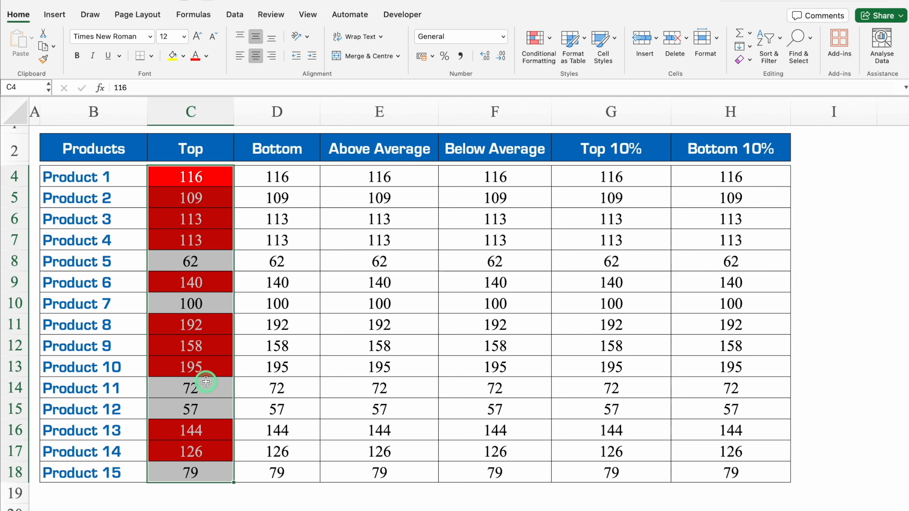
key(super+z)
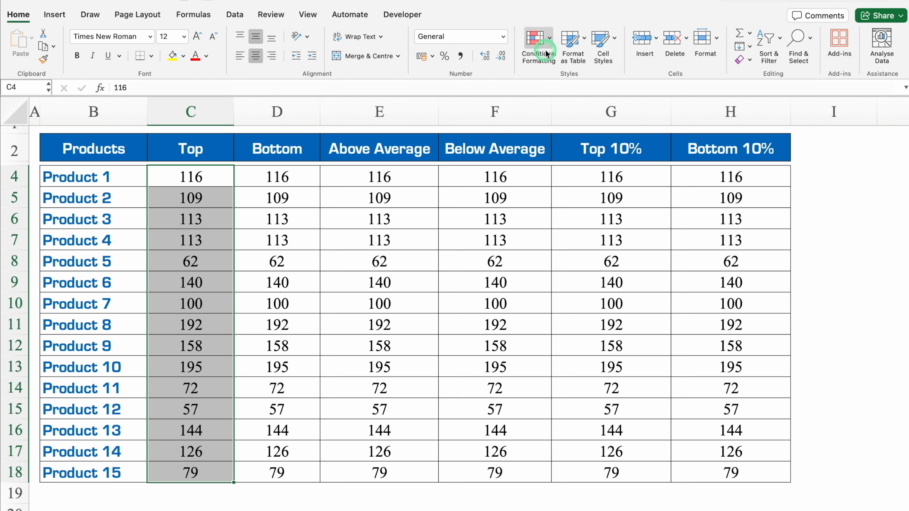
Step: Start a Top 10 Items conditional formatting rule for C4:C18 and set the number of top values to 3
click(550, 37)
click(587, 75)
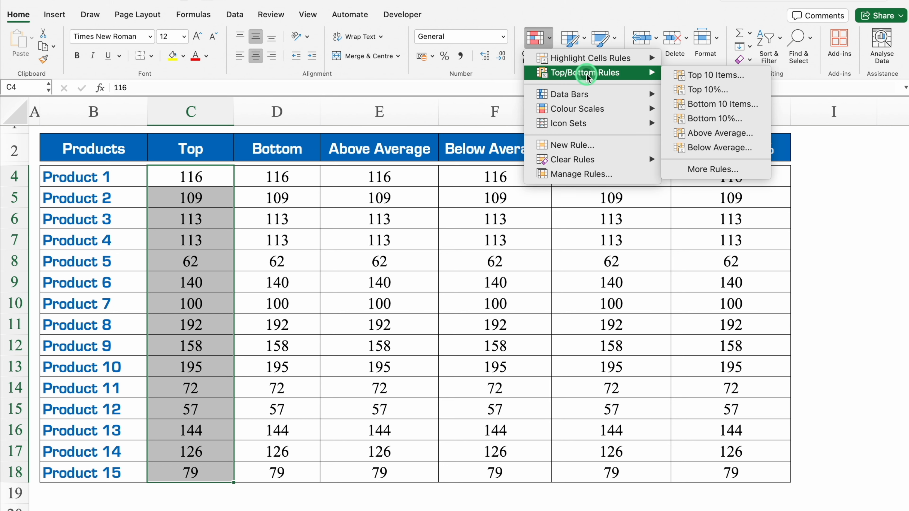
click(705, 75)
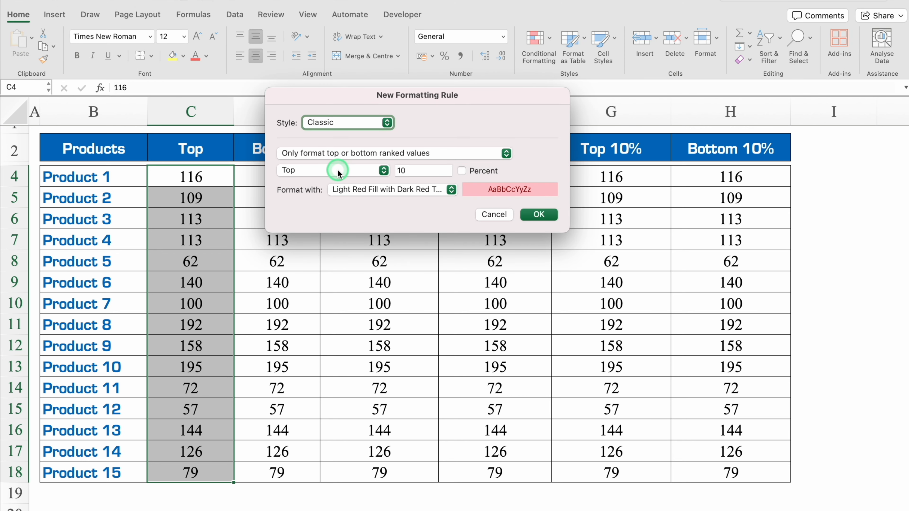
click(425, 171)
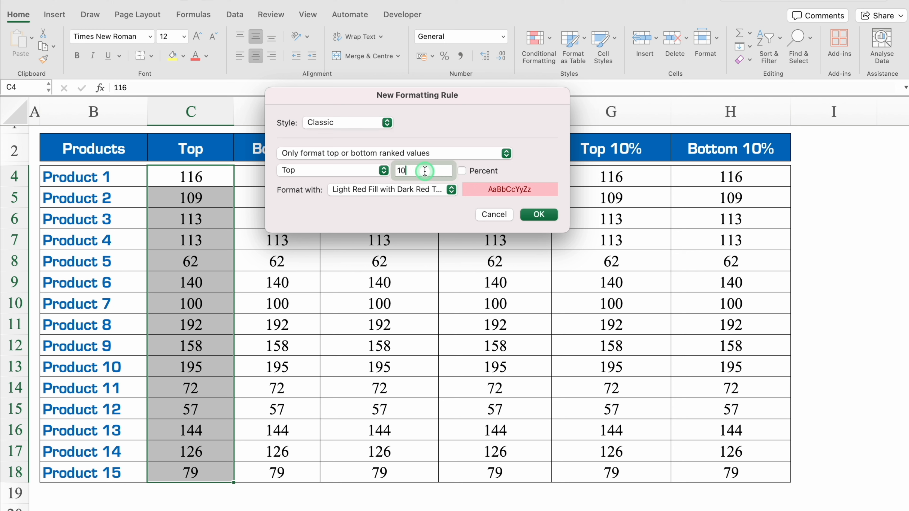
key(BackSpace)
key(BackSpace)
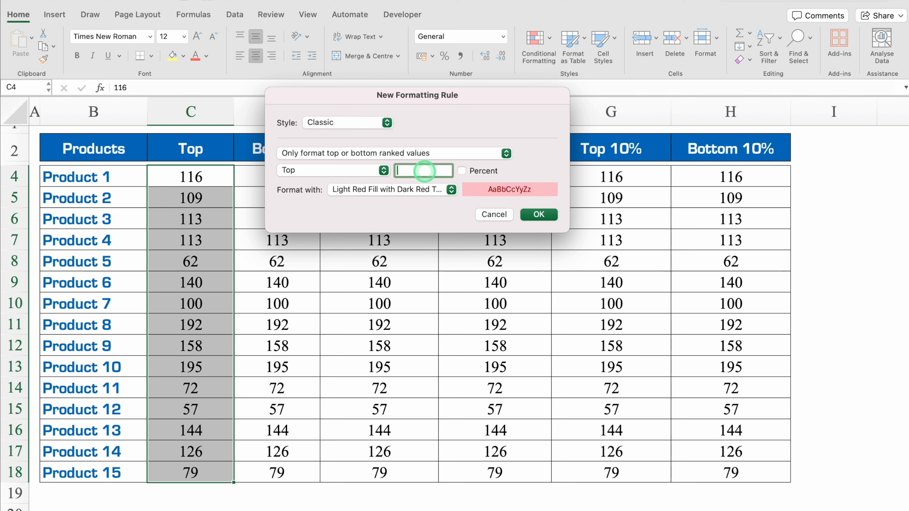
text(3)
Step: Give the top 3 rule a customised format with standard red fill and white font, and apply it
click(452, 190)
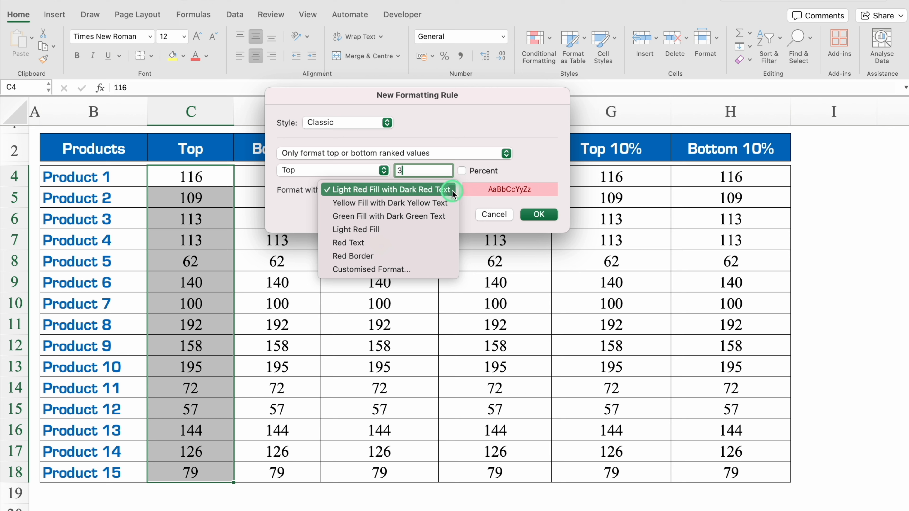
click(393, 269)
click(514, 63)
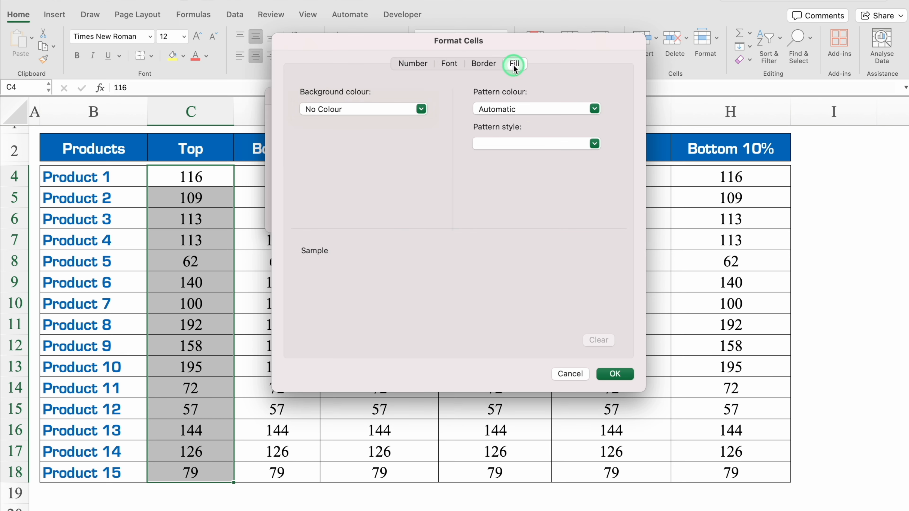
click(421, 109)
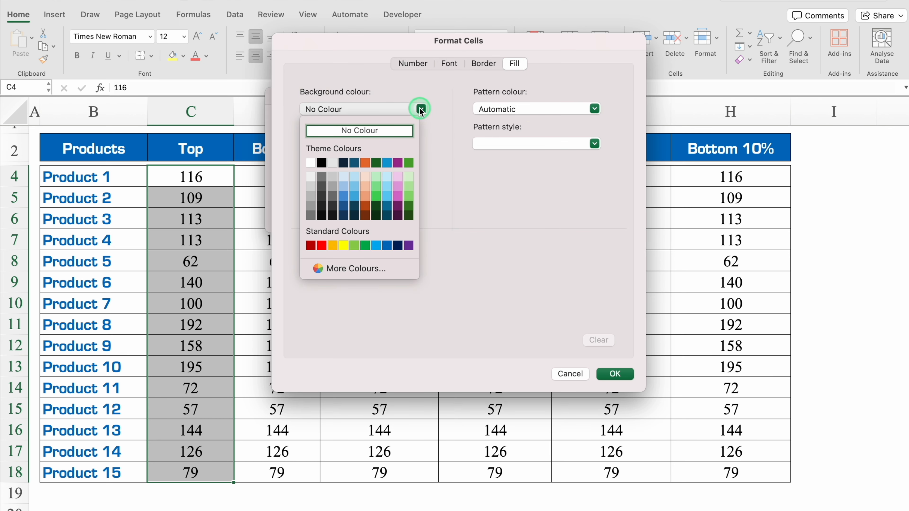
click(321, 245)
click(448, 63)
click(535, 202)
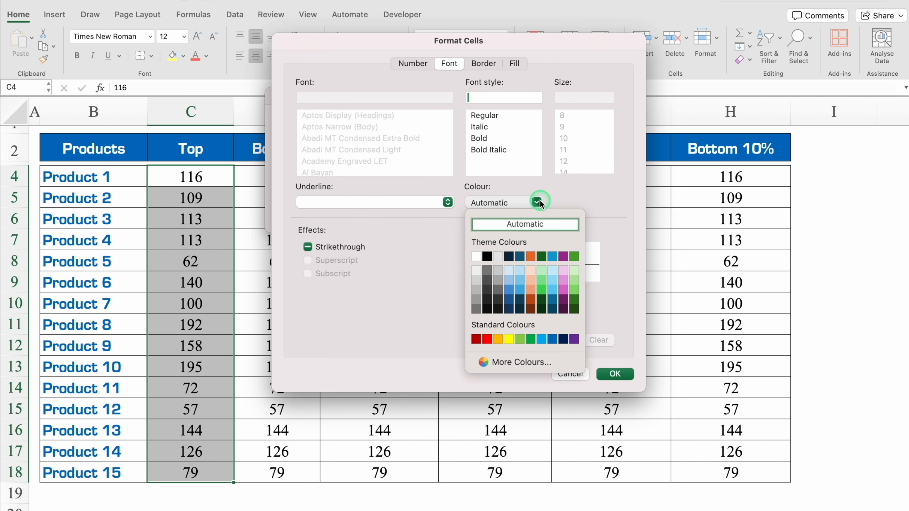
click(478, 257)
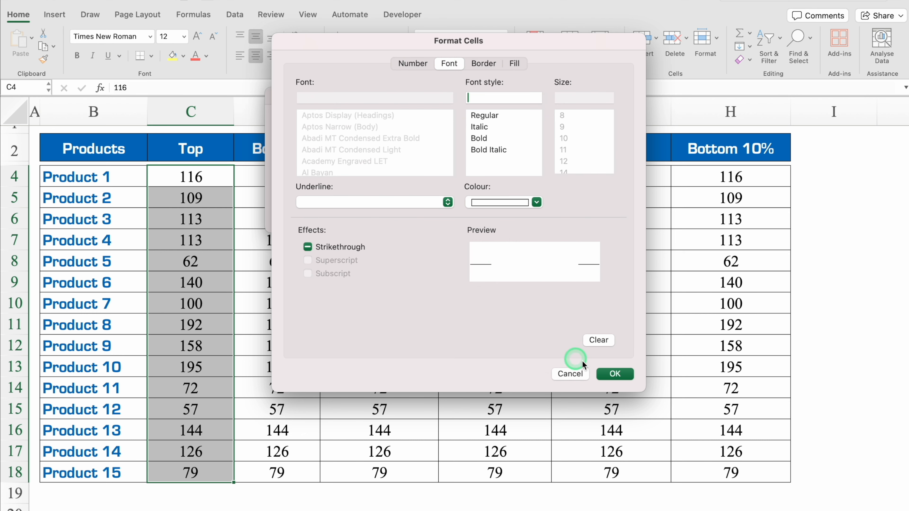
click(622, 374)
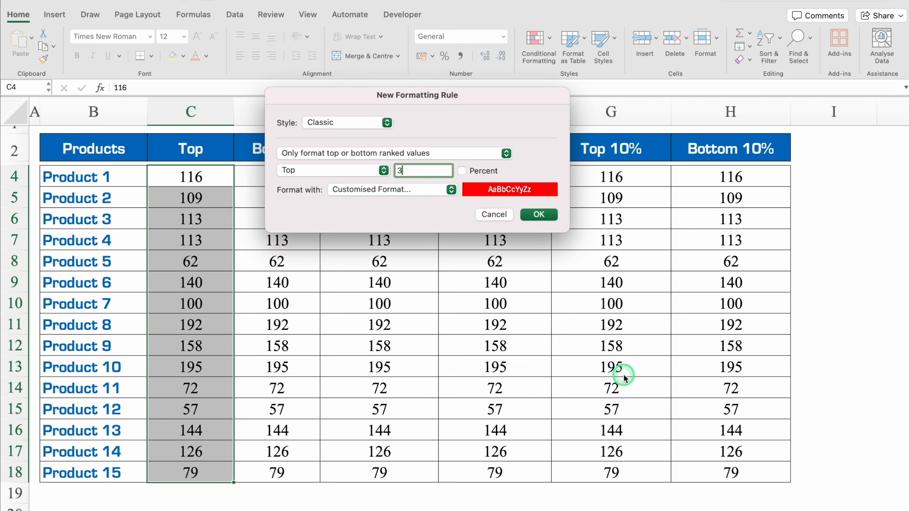
click(543, 215)
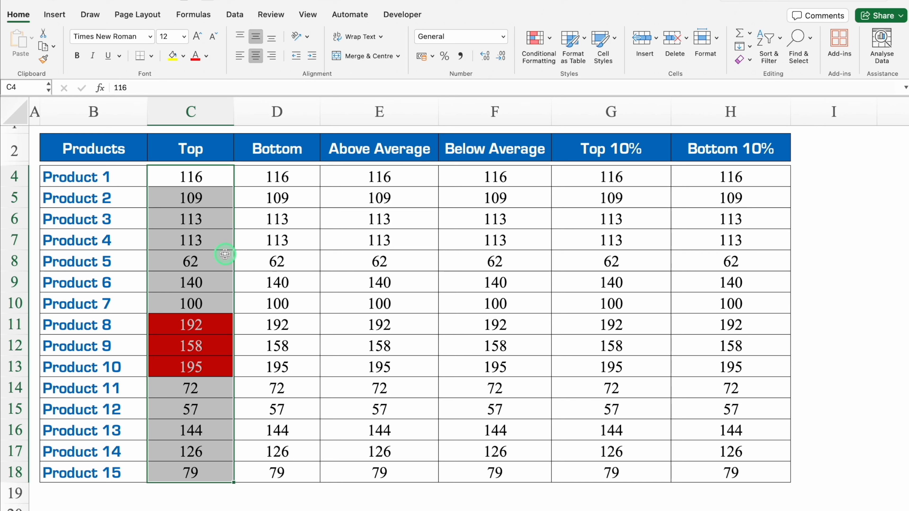
Step: Edit the Top column's existing top-ranked conditional formatting rule so it highlights the top 5 values, and apply the change
click(550, 38)
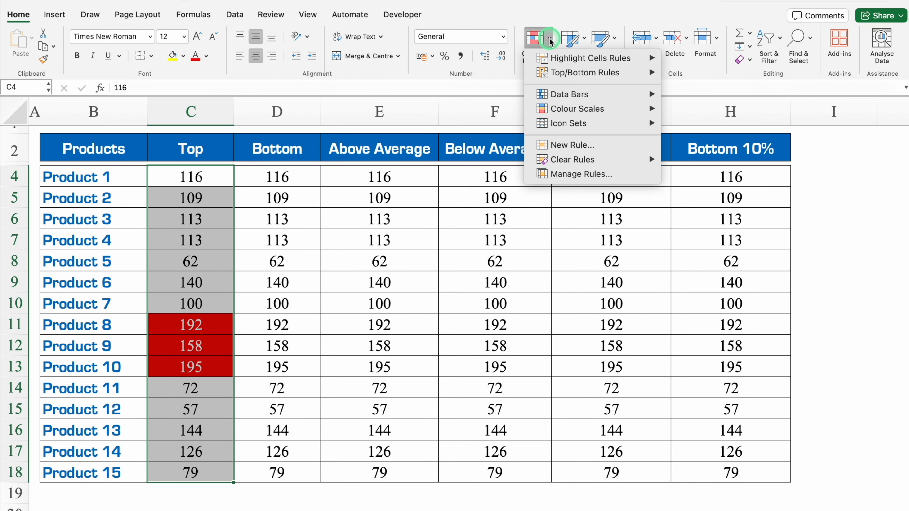
click(577, 74)
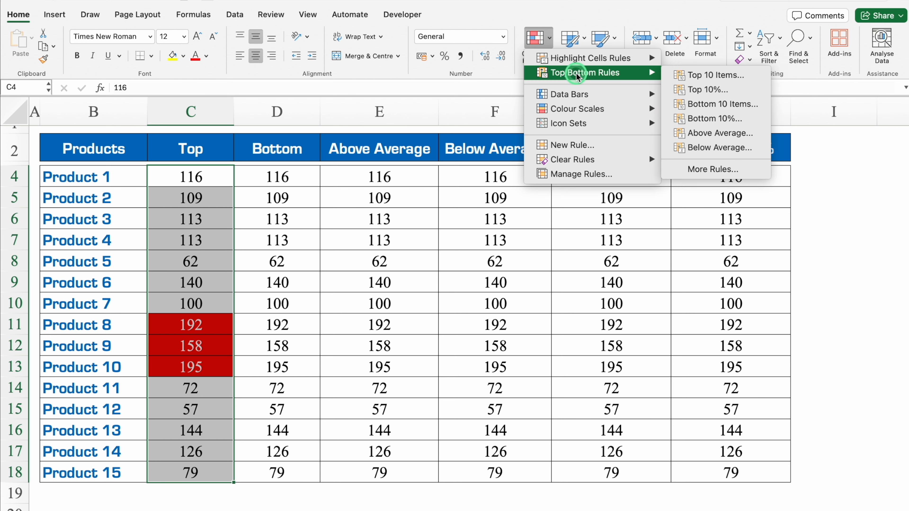
click(588, 175)
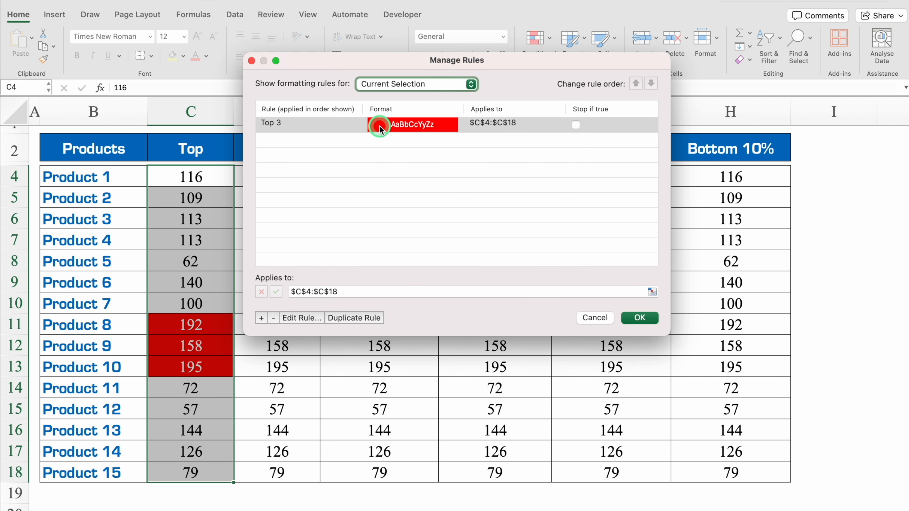
click(343, 125)
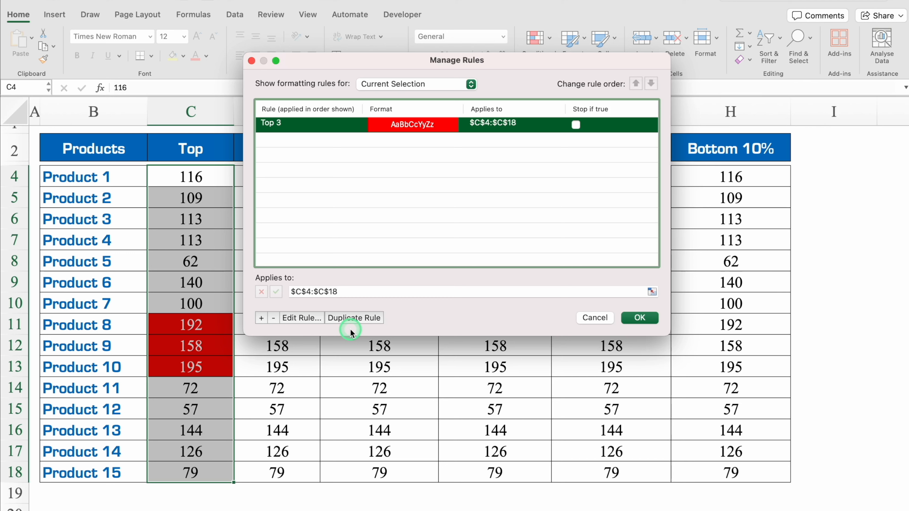
click(302, 317)
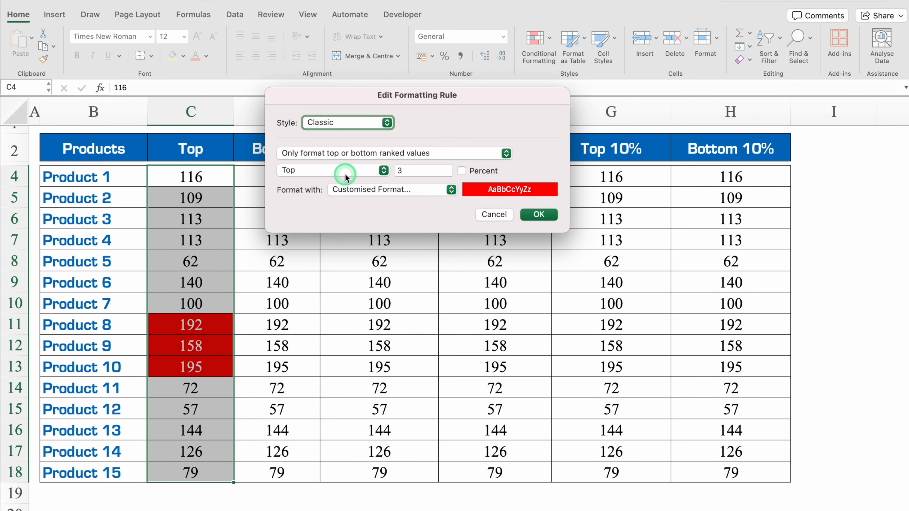
click(420, 169)
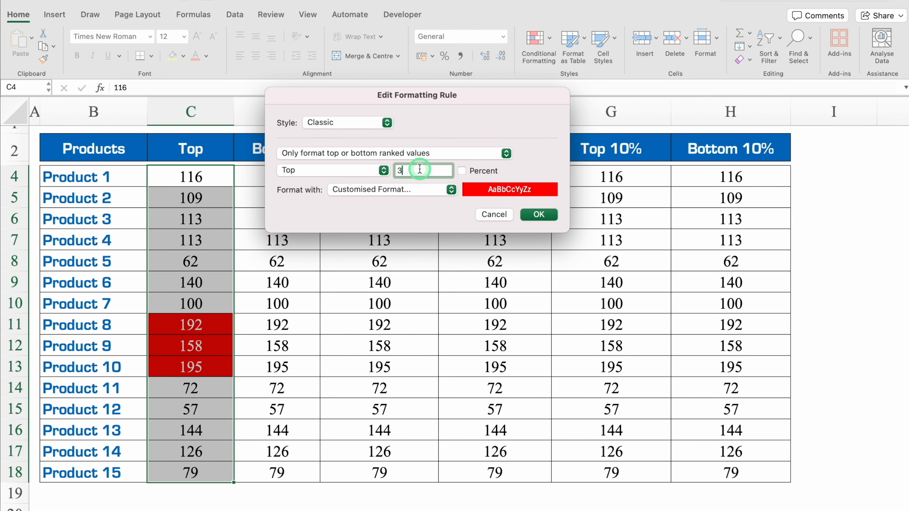
key(BackSpace)
text(5)
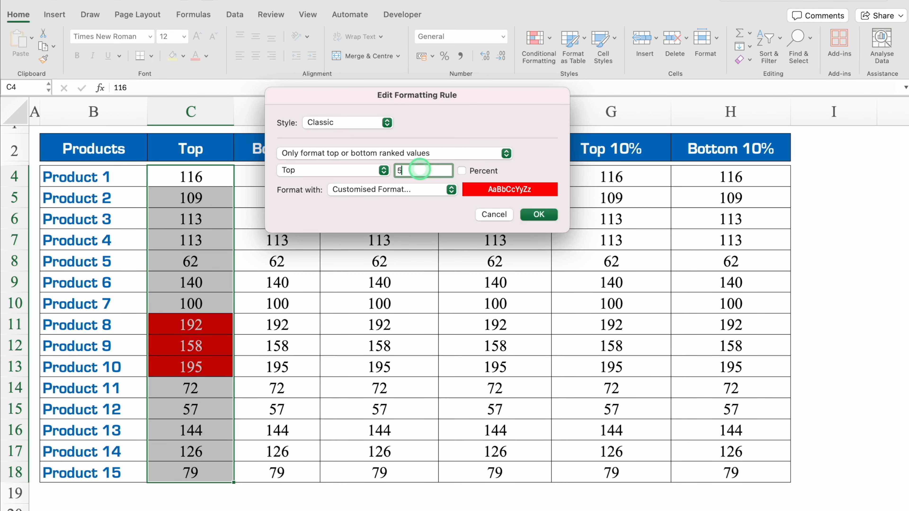
click(538, 215)
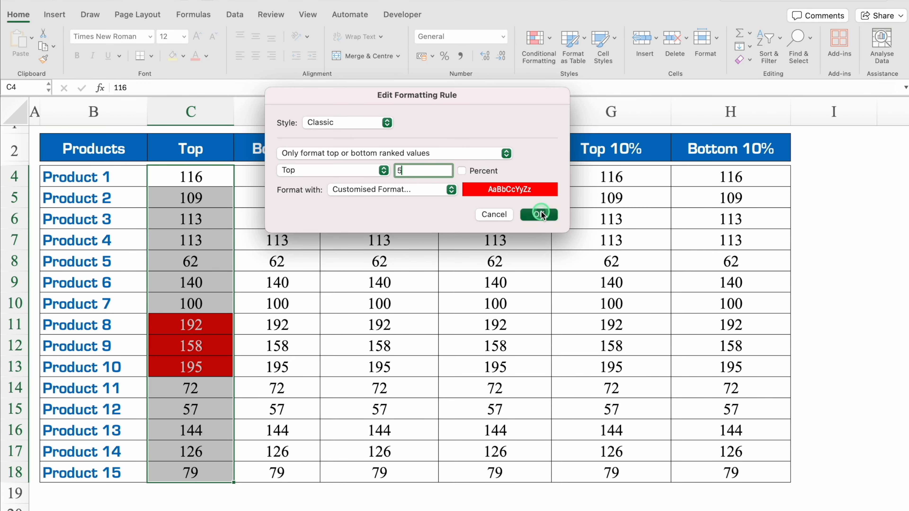
click(641, 329)
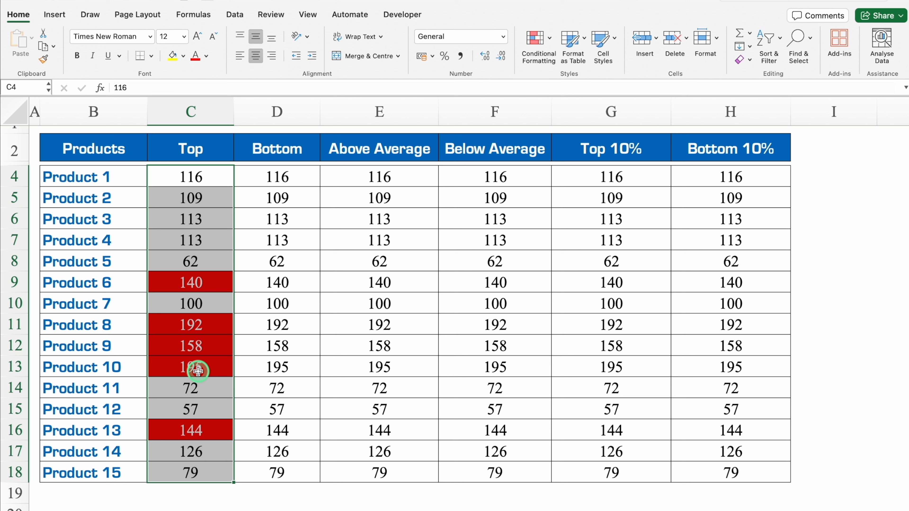
Step: Start a Bottom 10 Items conditional formatting rule for D4:D18 and set the number of bottom values to 5
click(300, 177)
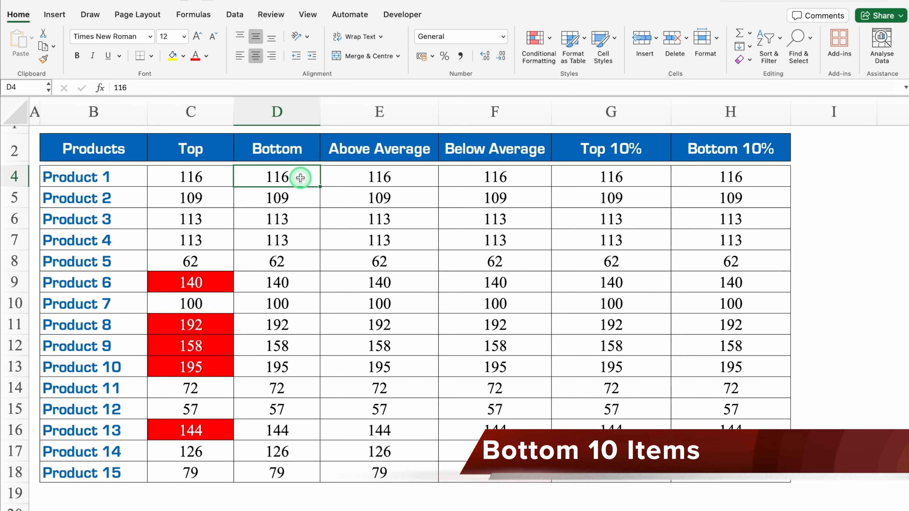
key(ctrl+shift+Down)
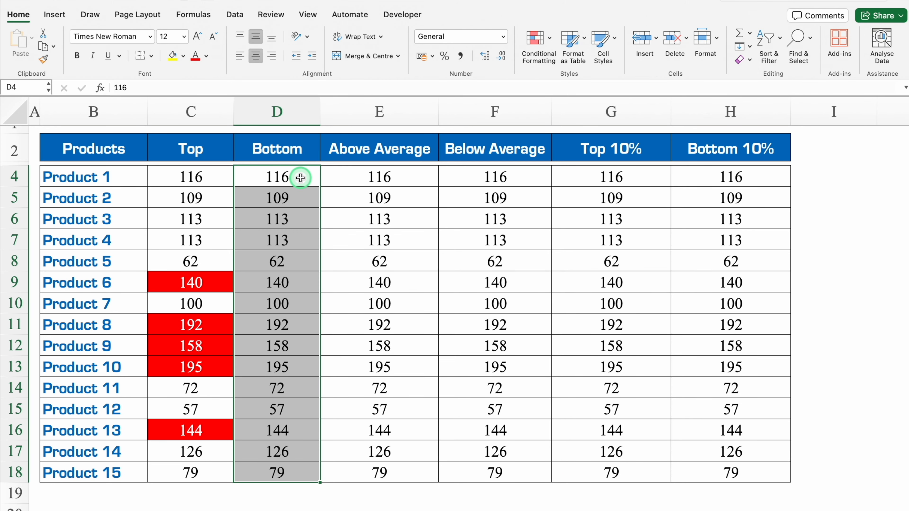
click(300, 177)
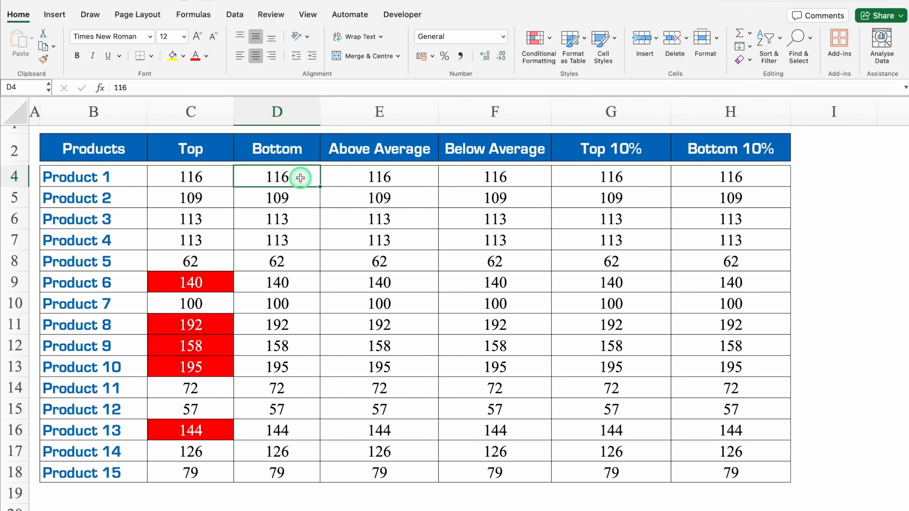
drag(300, 178, 295, 474)
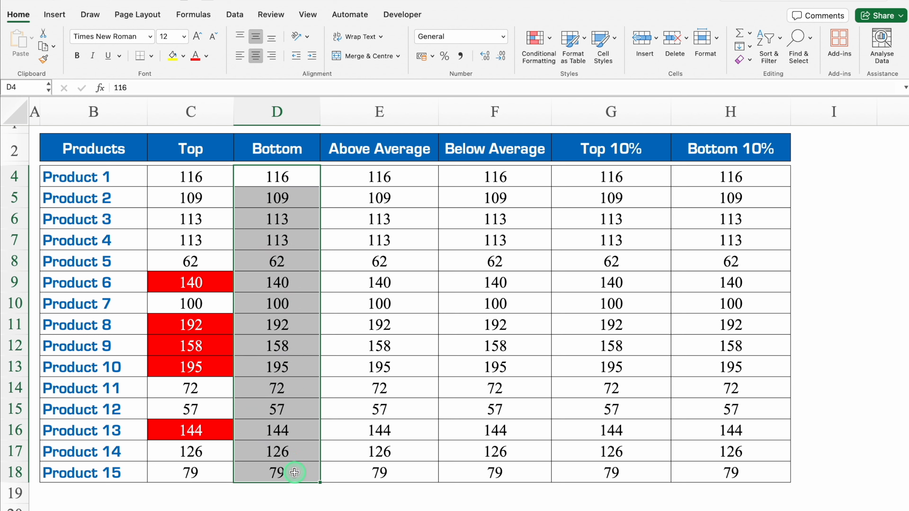
click(551, 38)
mouse_move(608, 73)
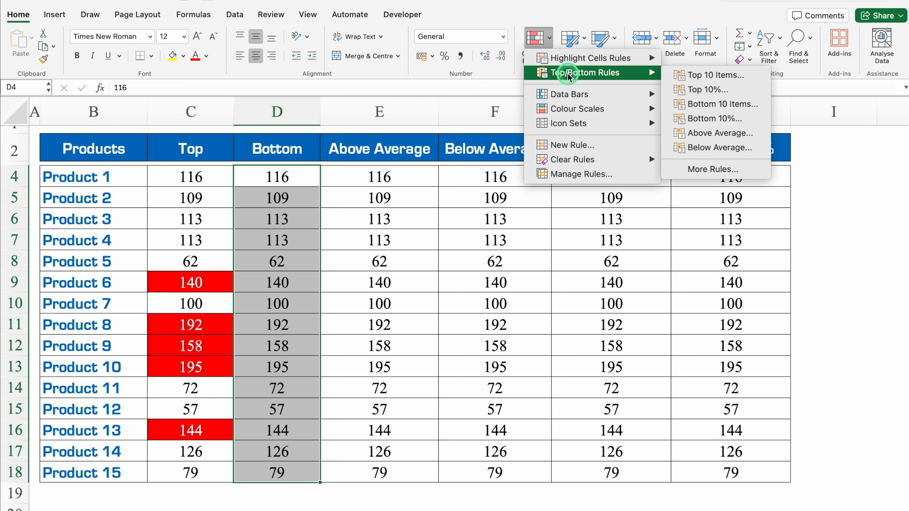
click(648, 73)
click(742, 75)
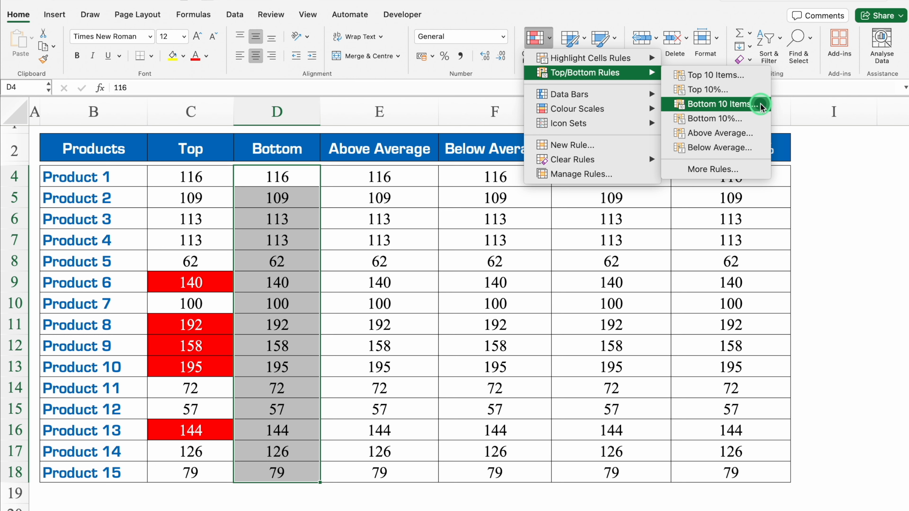
click(753, 105)
click(418, 172)
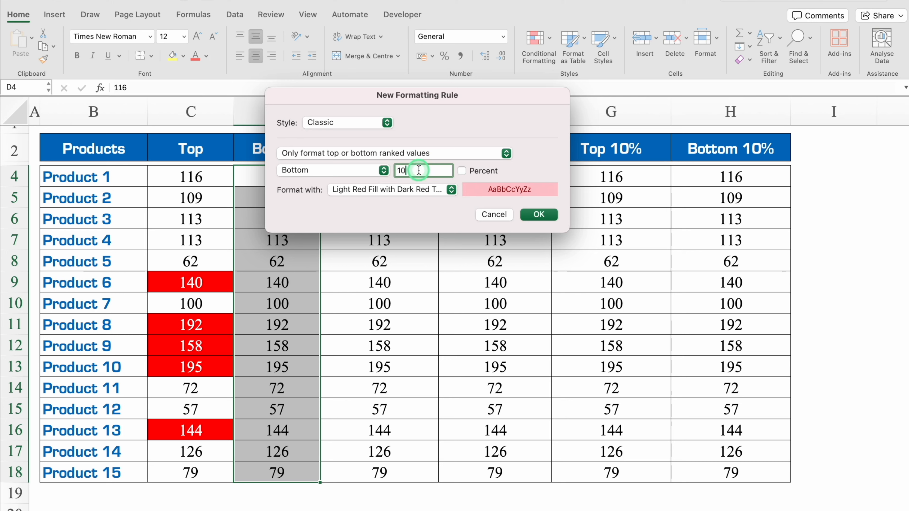
key(BackSpace)
key(BackSpace)
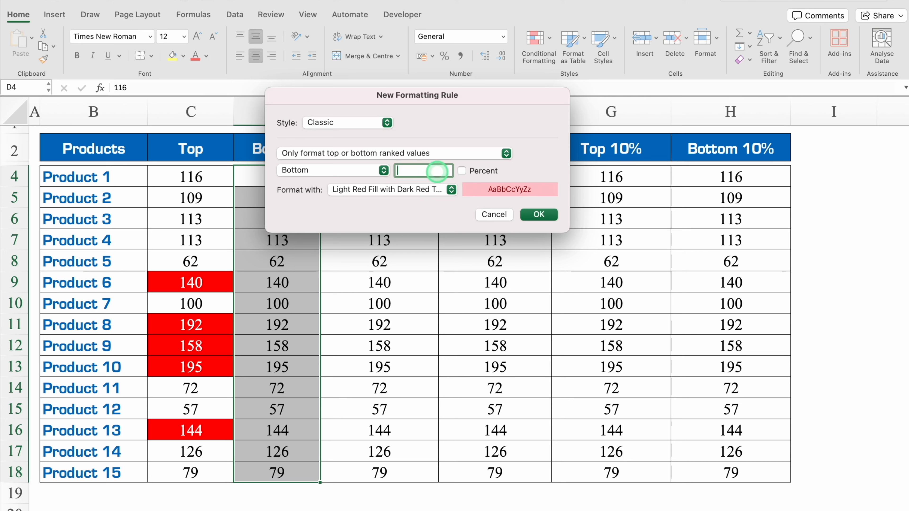
text(5)
Step: Give the Bottom column's rule a customised format with a standard orange background fill, and apply it
click(440, 189)
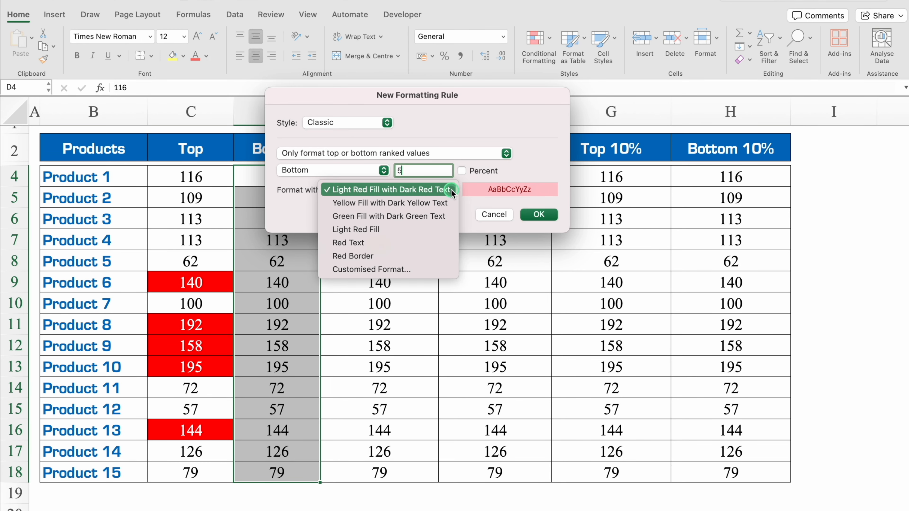
click(398, 268)
click(514, 63)
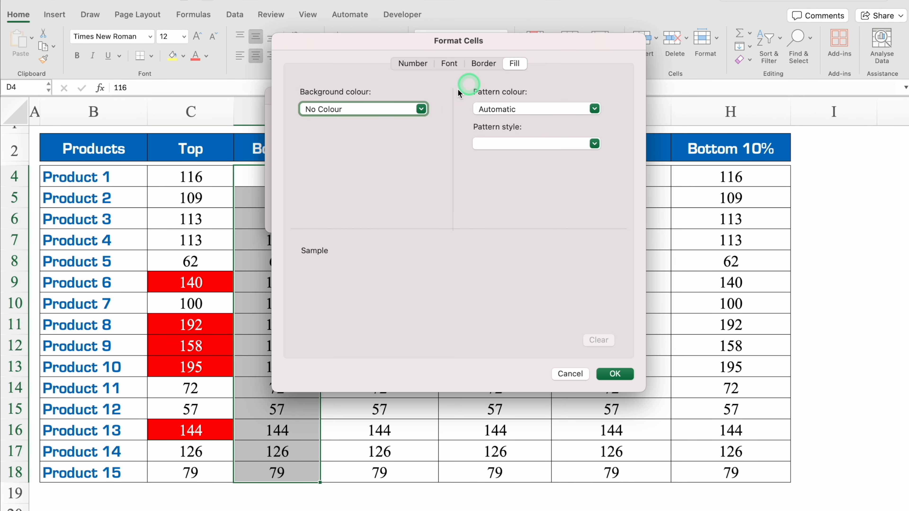
click(421, 109)
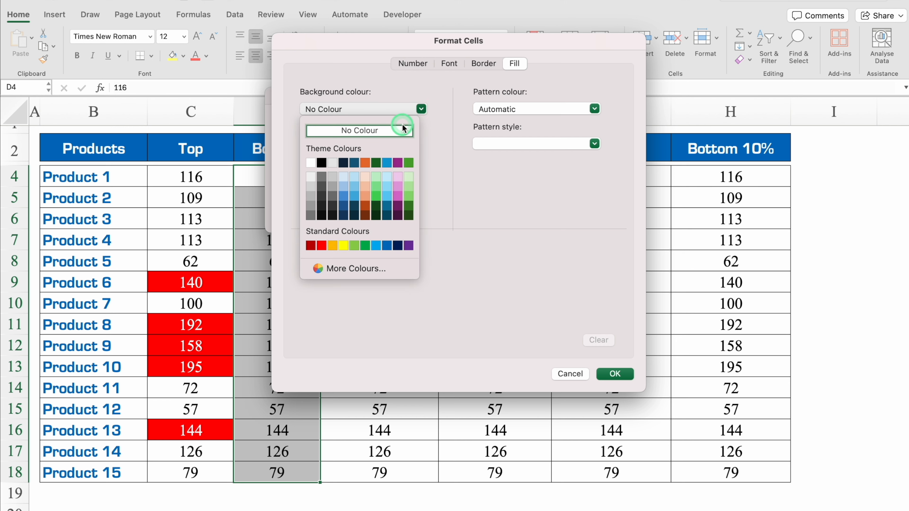
click(333, 245)
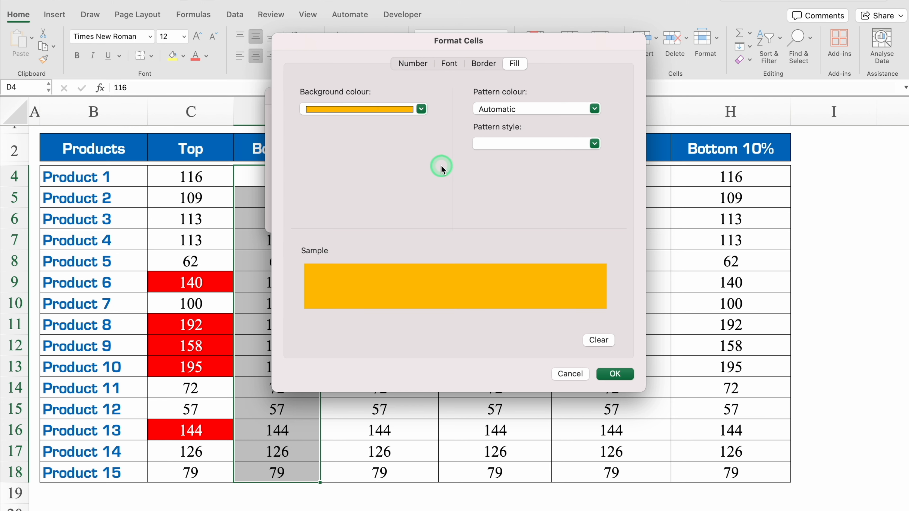
click(610, 371)
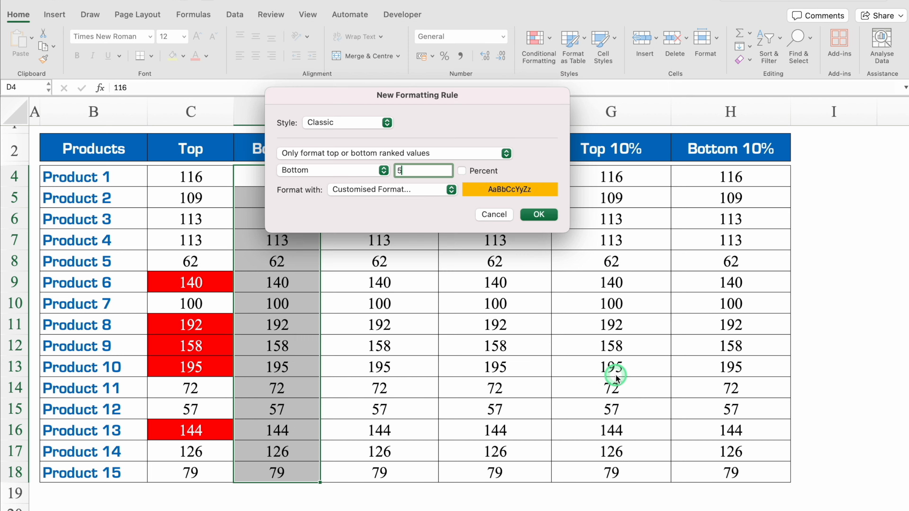
click(537, 212)
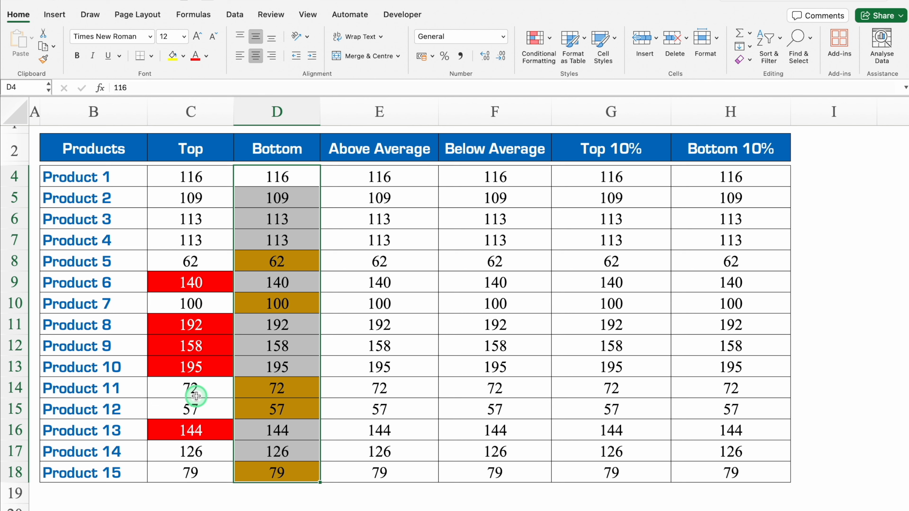
Step: Start a Bottom 10 Items conditional formatting rule for C4:C18 with a customised standard orange background fill
click(210, 176)
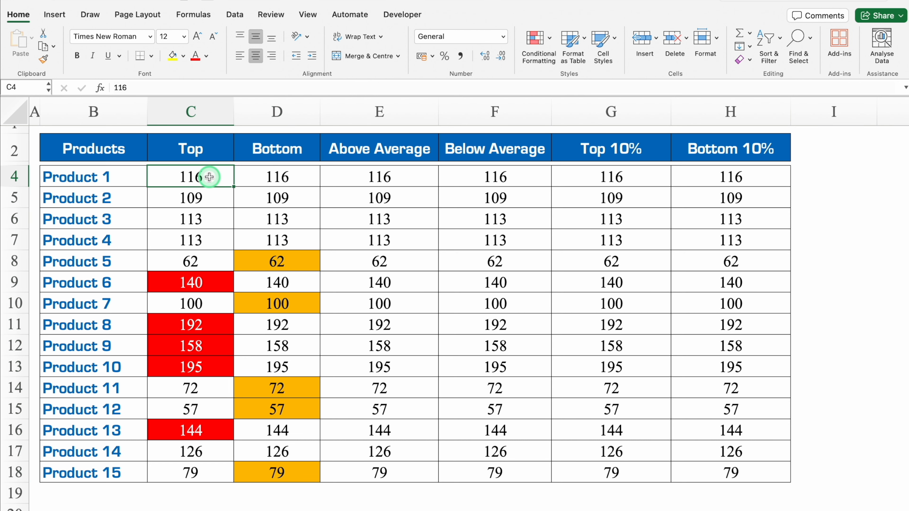
key(ctrl+shift+Down)
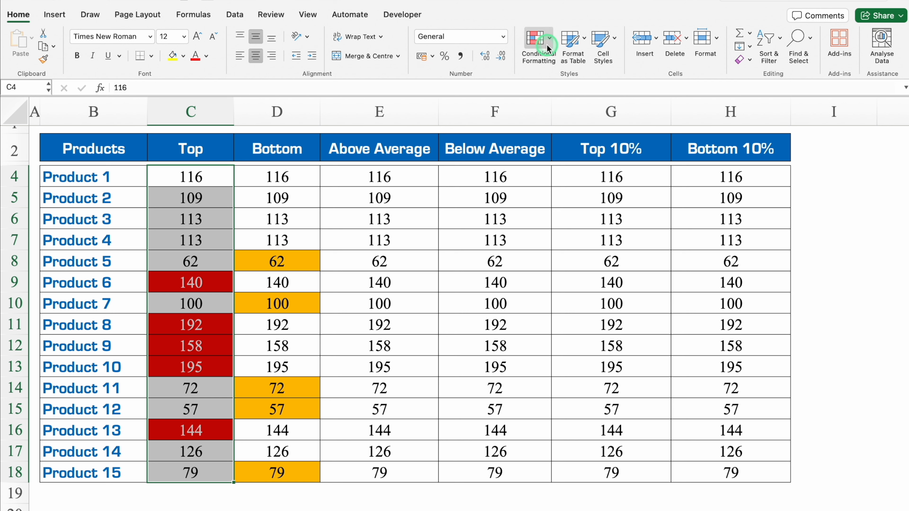
click(551, 37)
click(578, 73)
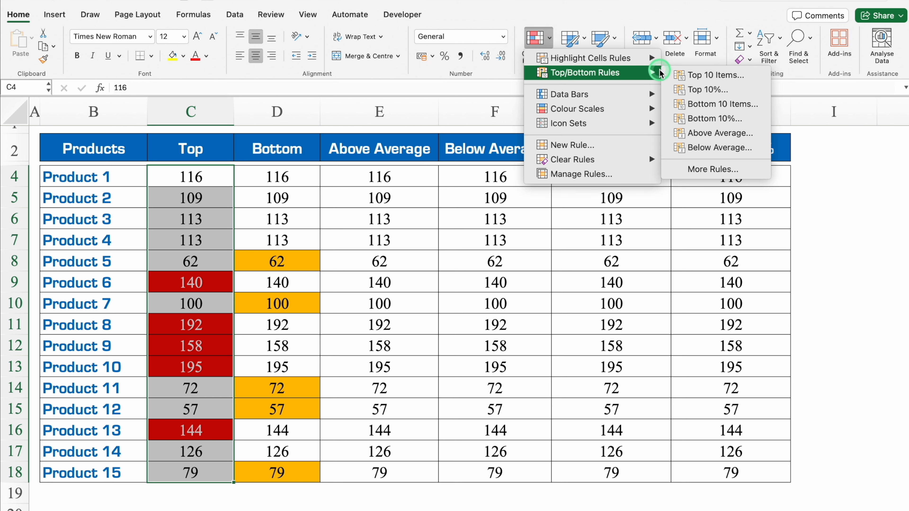
click(712, 104)
click(447, 190)
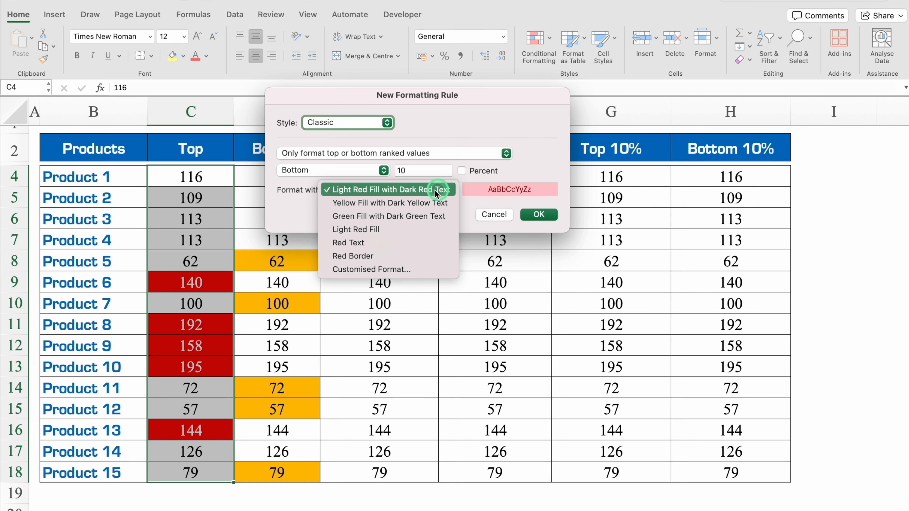
click(387, 267)
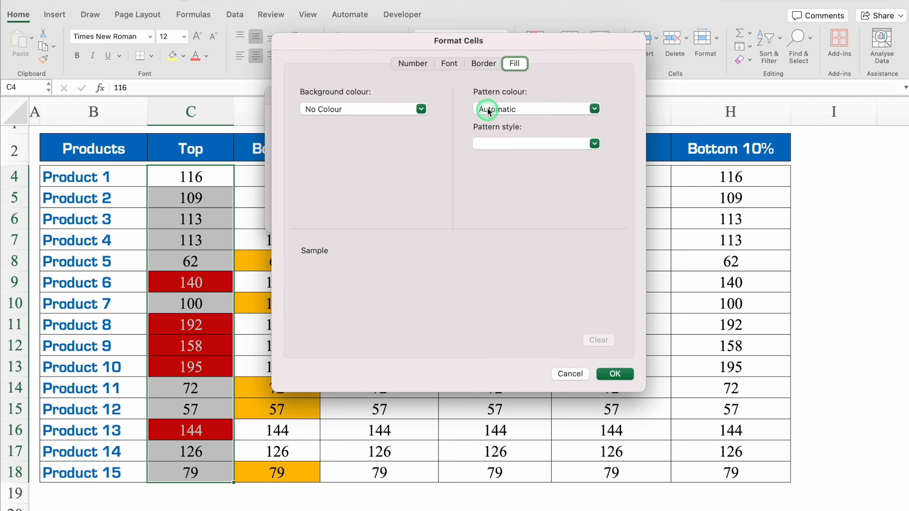
click(422, 109)
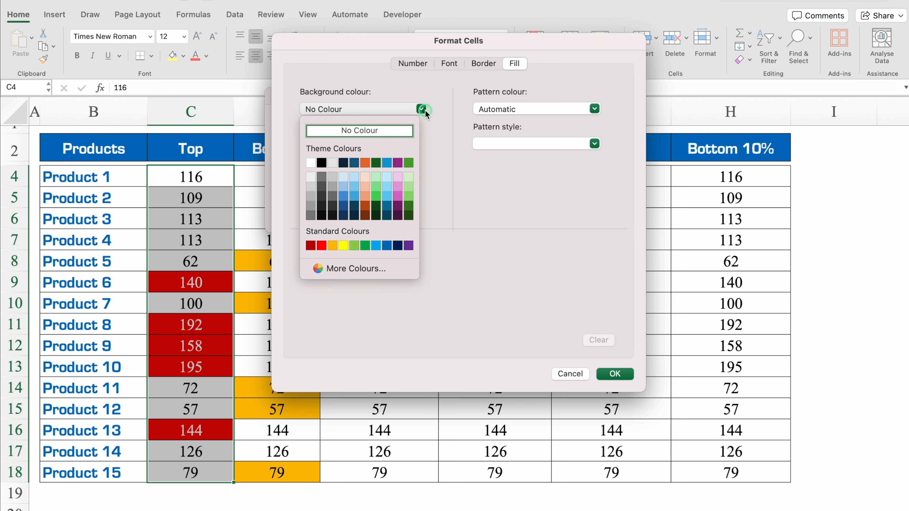
click(332, 245)
click(620, 374)
Step: Set the Top column's new bottom-ranked rule to 5 values and apply it
click(406, 170)
key(BackSpace)
key(BackSpace)
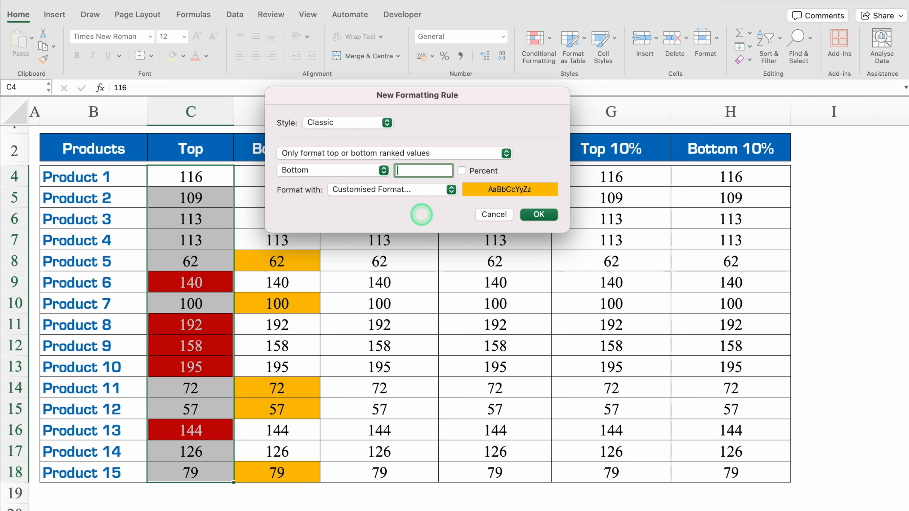
text(5)
click(536, 214)
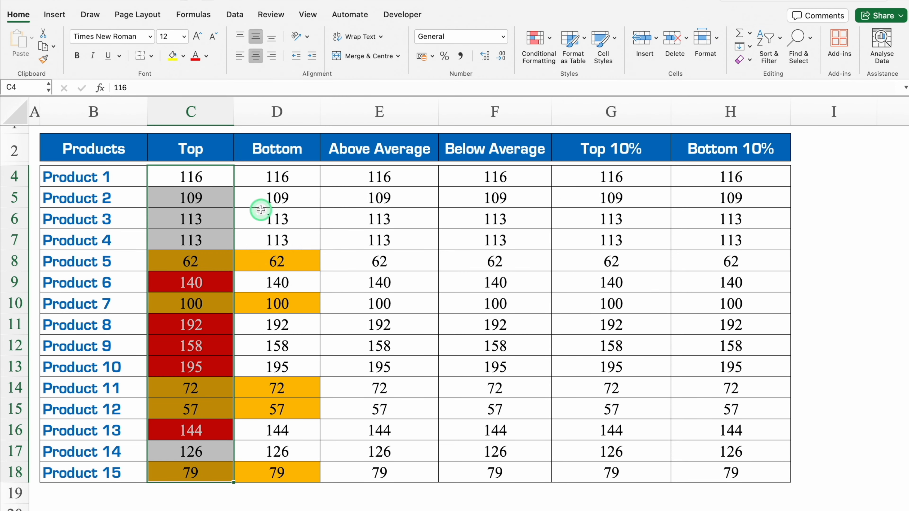
Step: Review the Bottom 5 and Top 5 conditional formatting rules that apply to the Top column in the rules manager
click(211, 176)
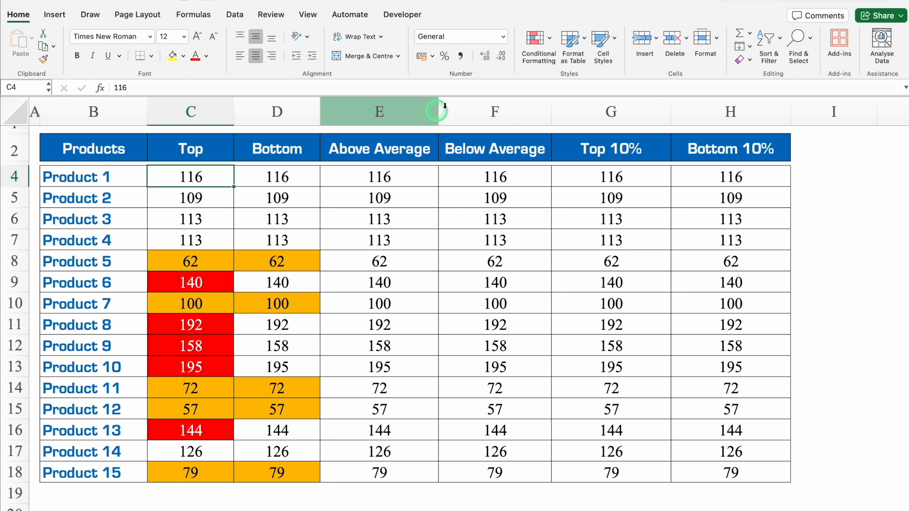
click(548, 40)
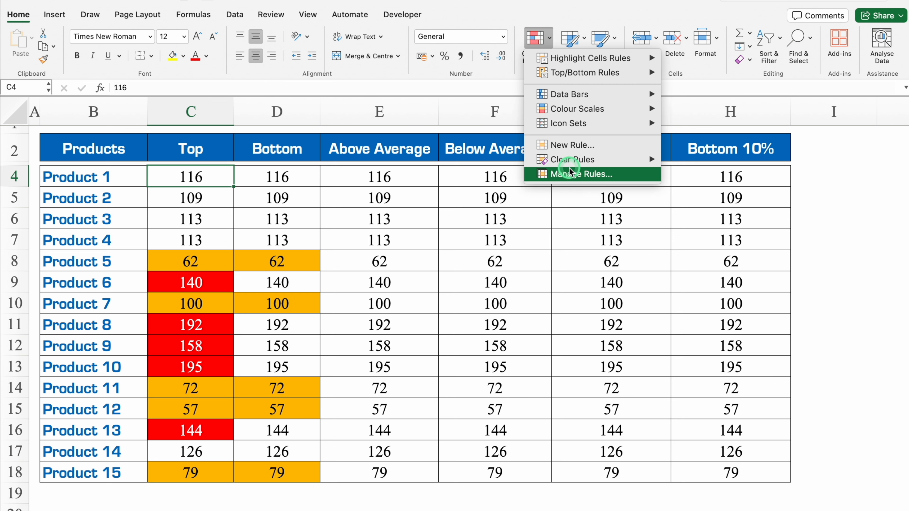
click(573, 175)
click(329, 115)
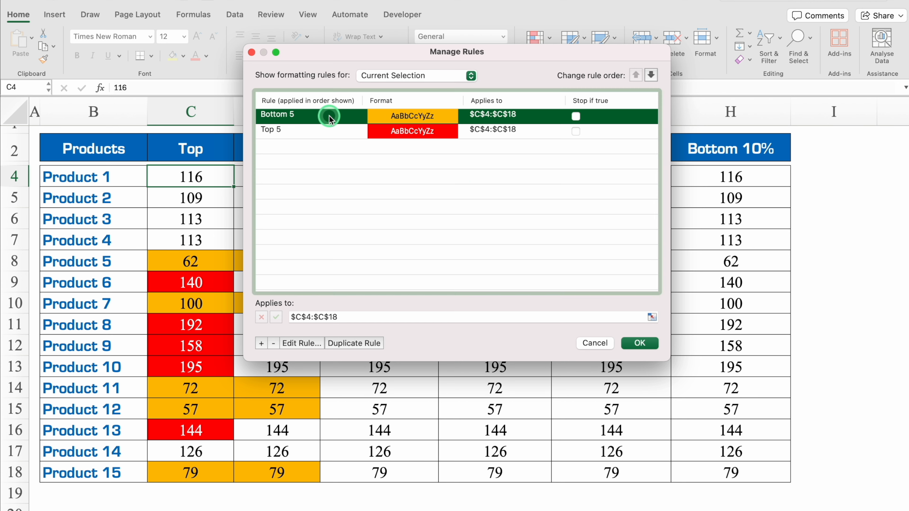
click(334, 132)
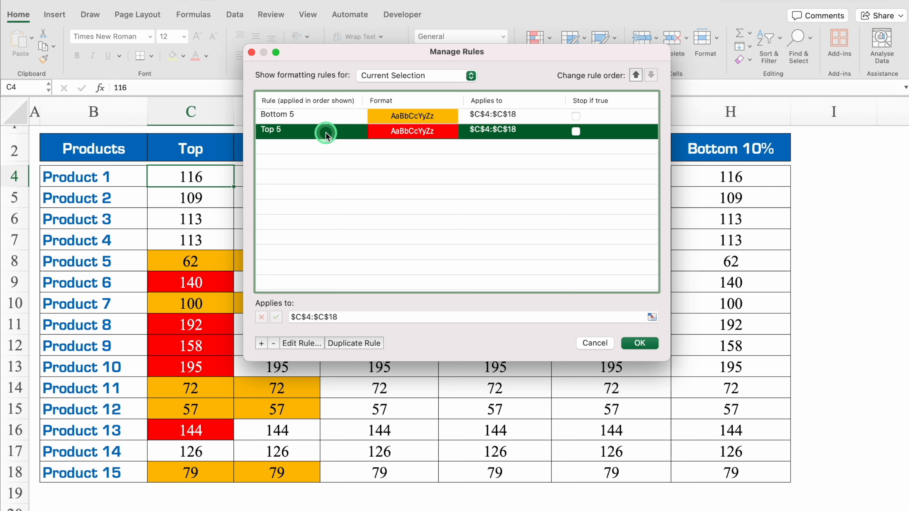
Step: Delete the Bottom 5 rule from the Top column's conditional formatting rules and apply the change
click(326, 118)
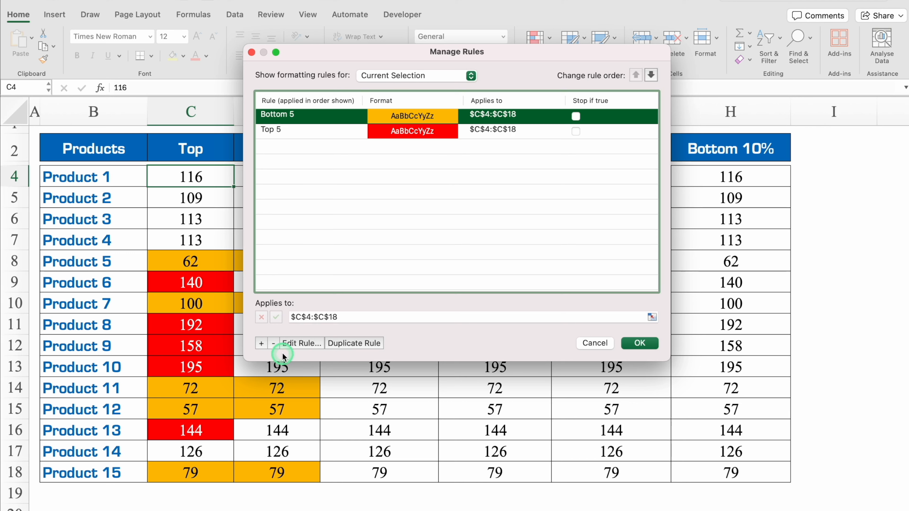
click(274, 343)
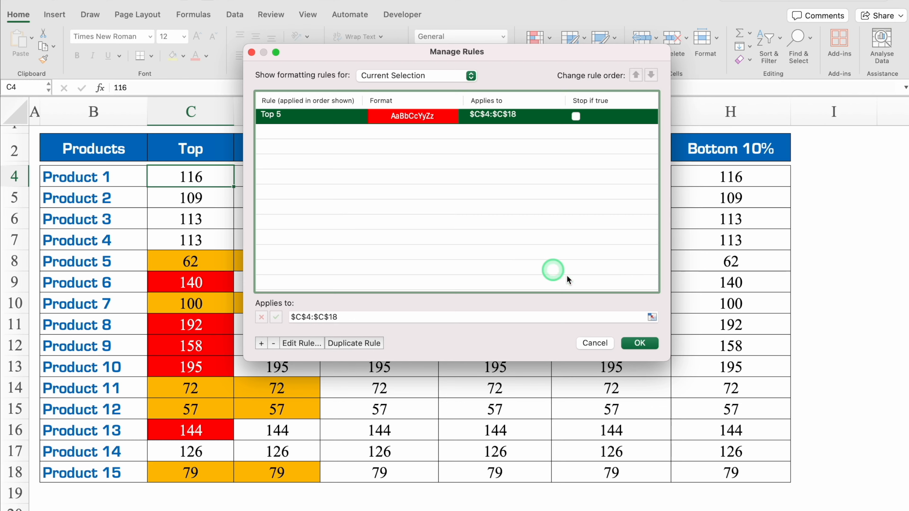
click(643, 341)
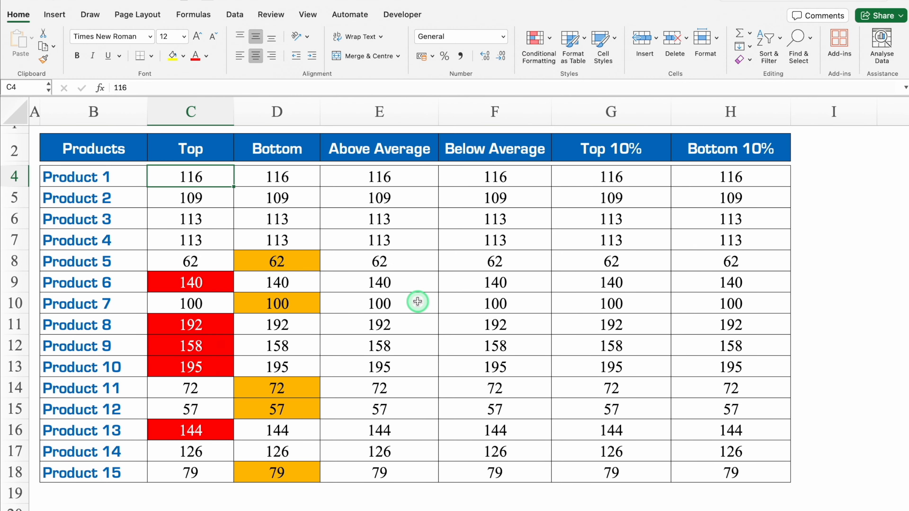
Step: Enter the formula =AVERAGE(E4:E18) in cell E19, directly below the Above Average column
click(404, 177)
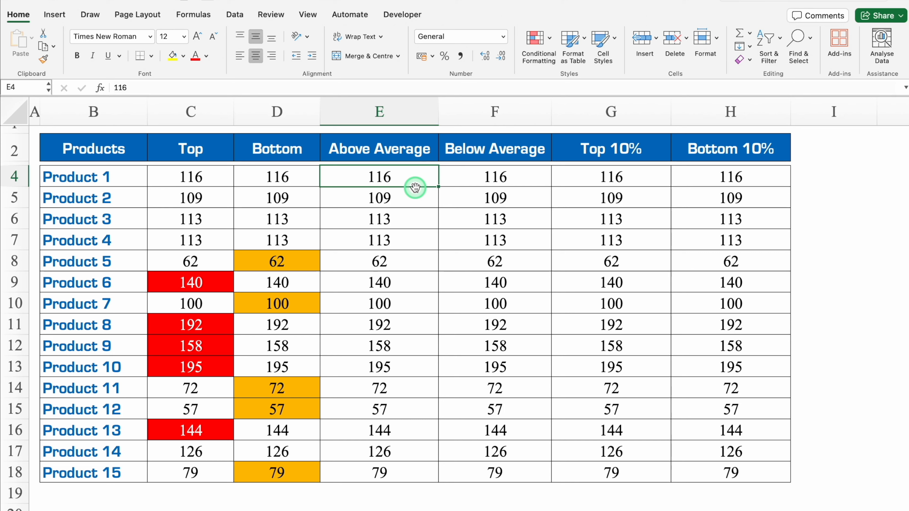
drag(415, 186, 419, 471)
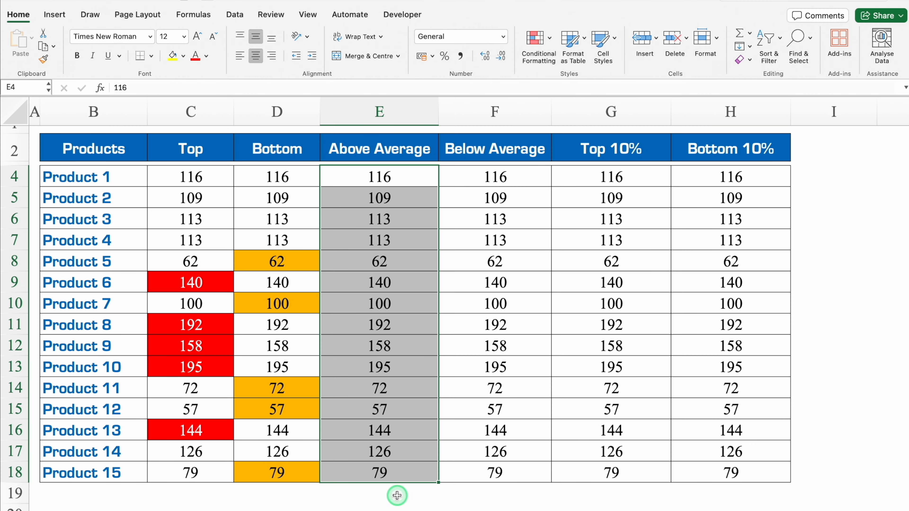
click(395, 453)
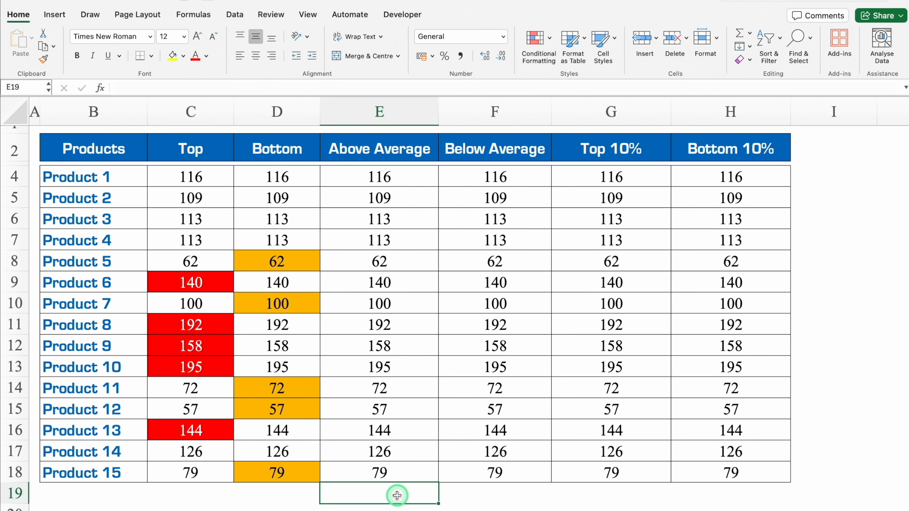
text(=ave)
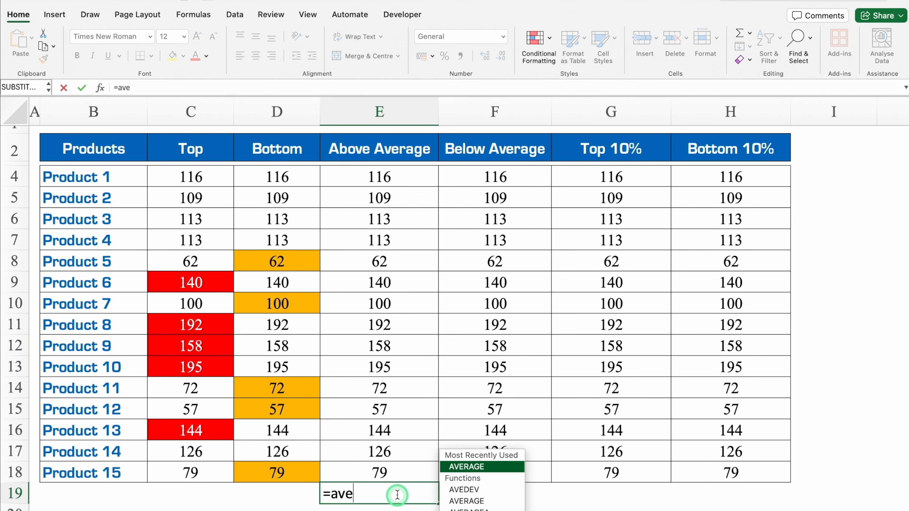
double_click(495, 466)
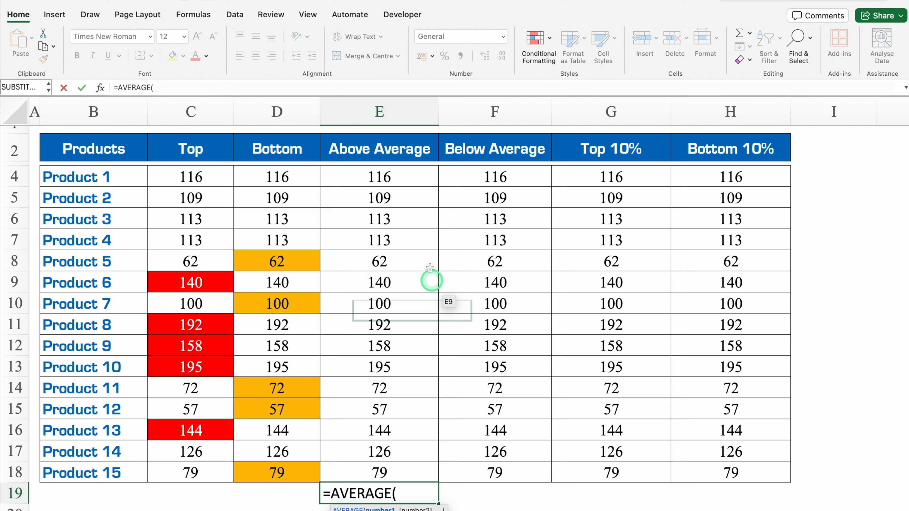
click(398, 179)
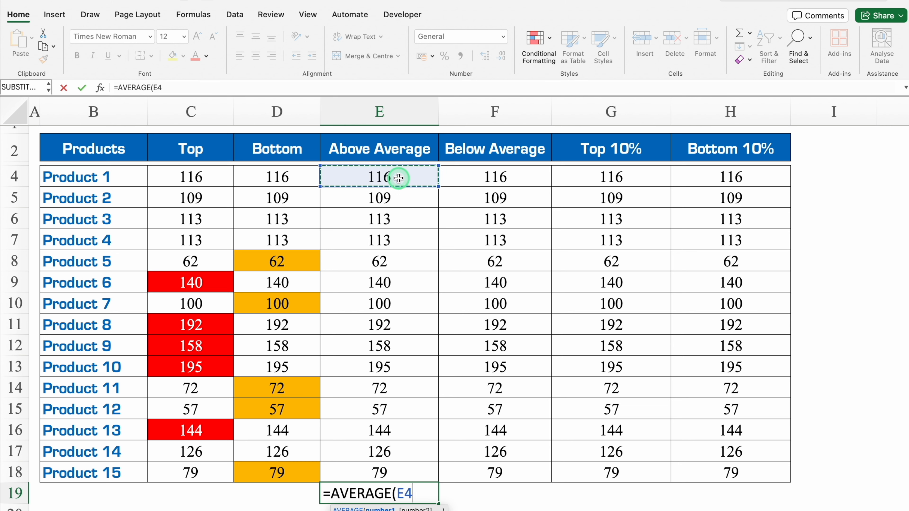
key(ctrl+shift+Down)
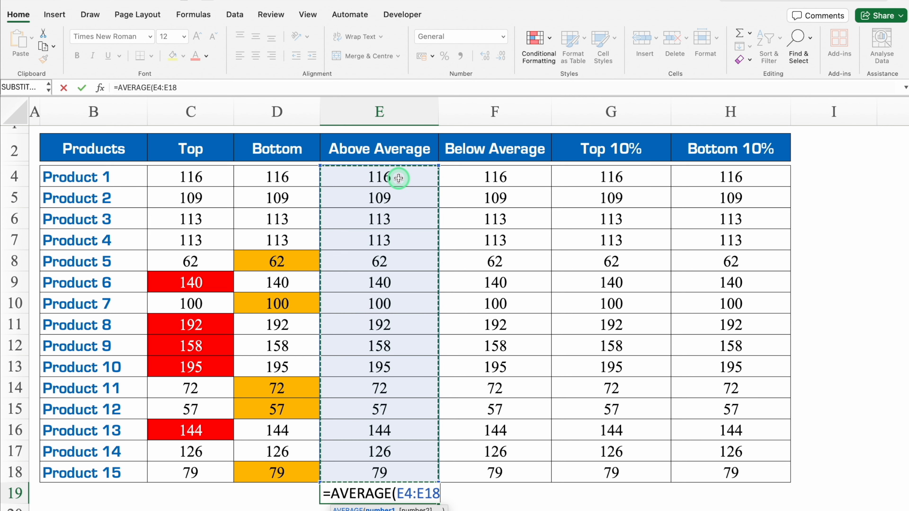
key(Return)
click(365, 486)
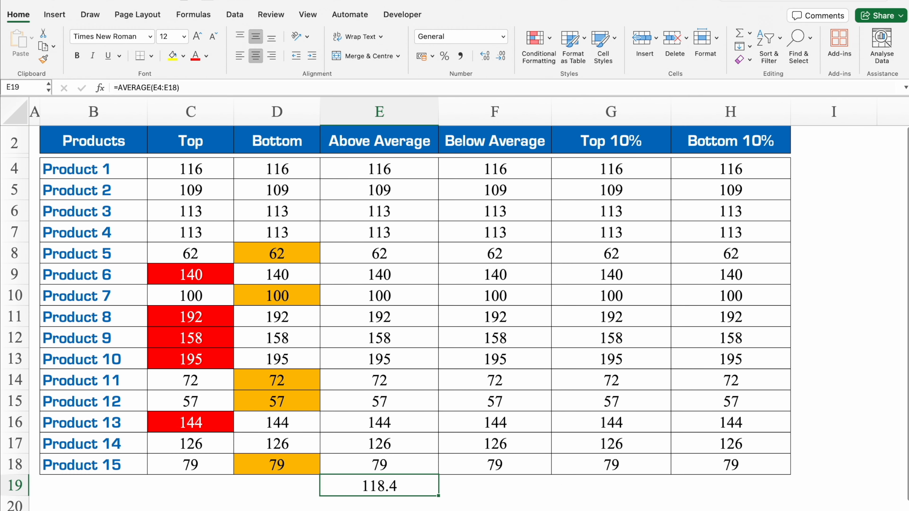
Step: Apply an Above Average conditional formatting rule to E4:E18 with Light Red Fill with Dark Red Text
drag(406, 170, 403, 462)
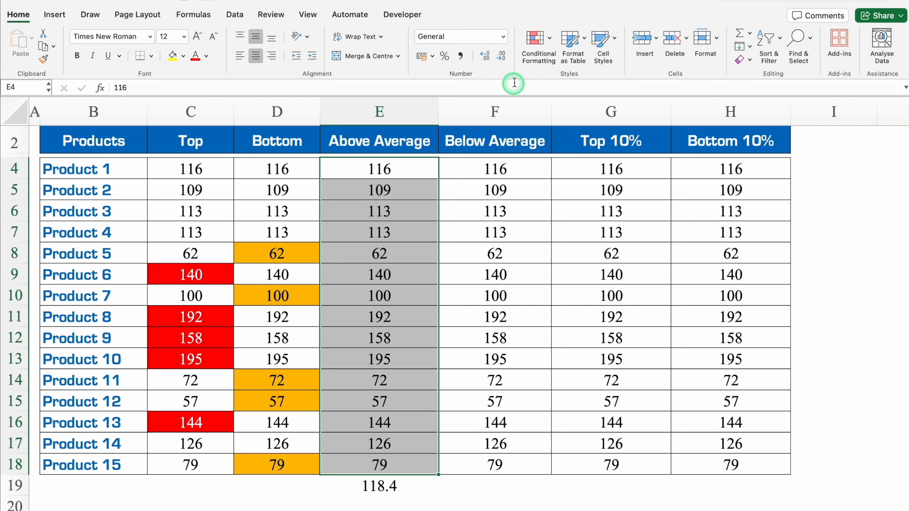
click(549, 38)
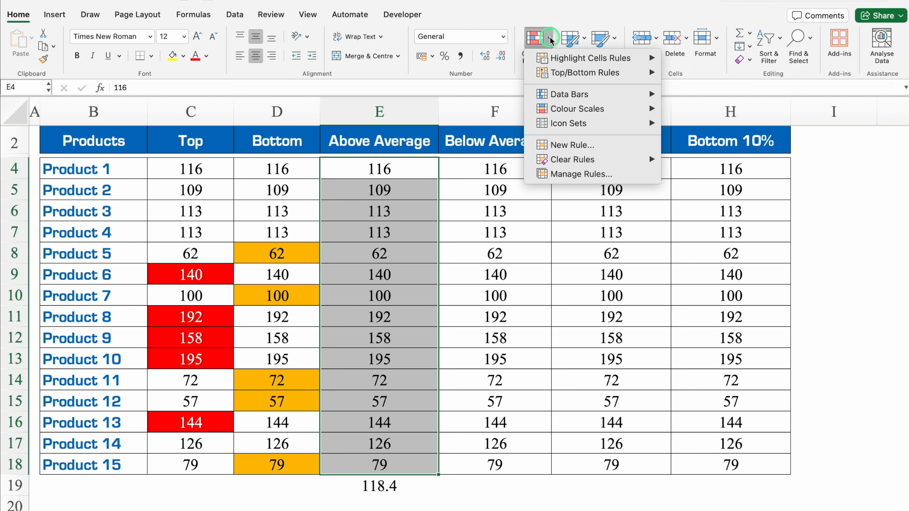
click(581, 73)
click(729, 76)
click(730, 133)
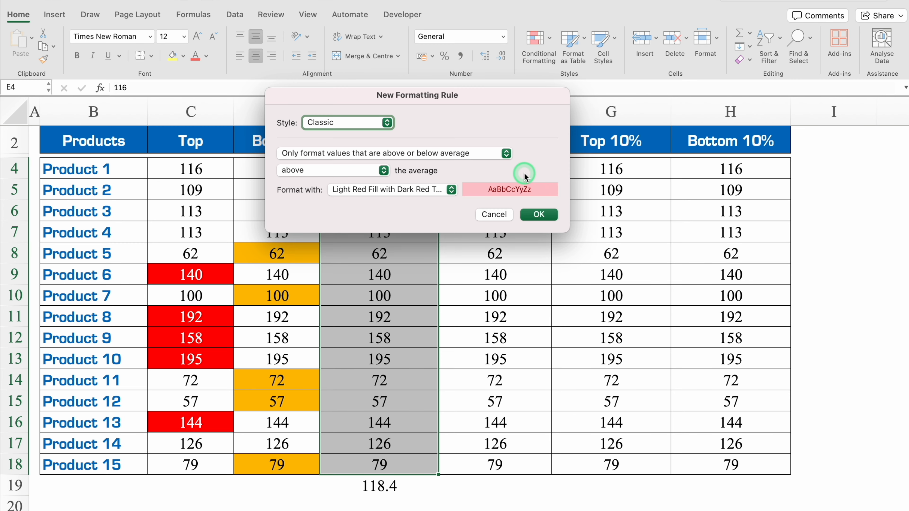
click(538, 215)
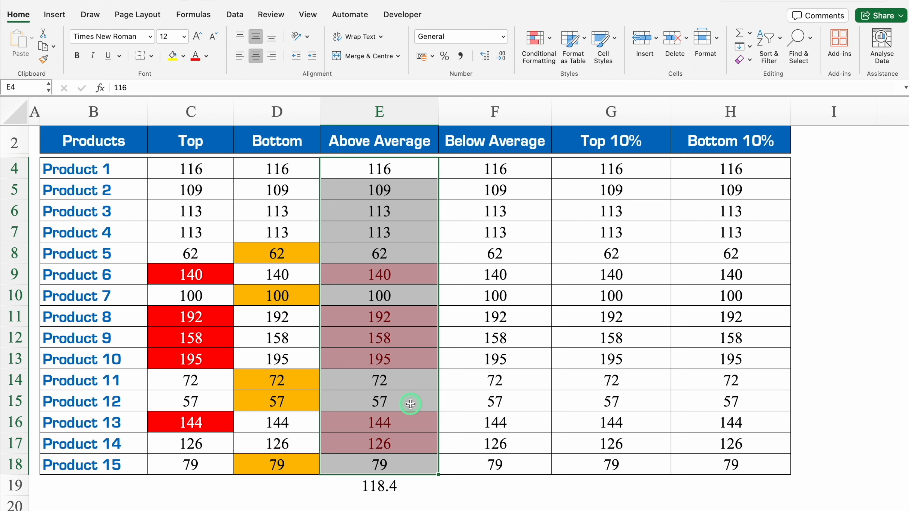
click(397, 169)
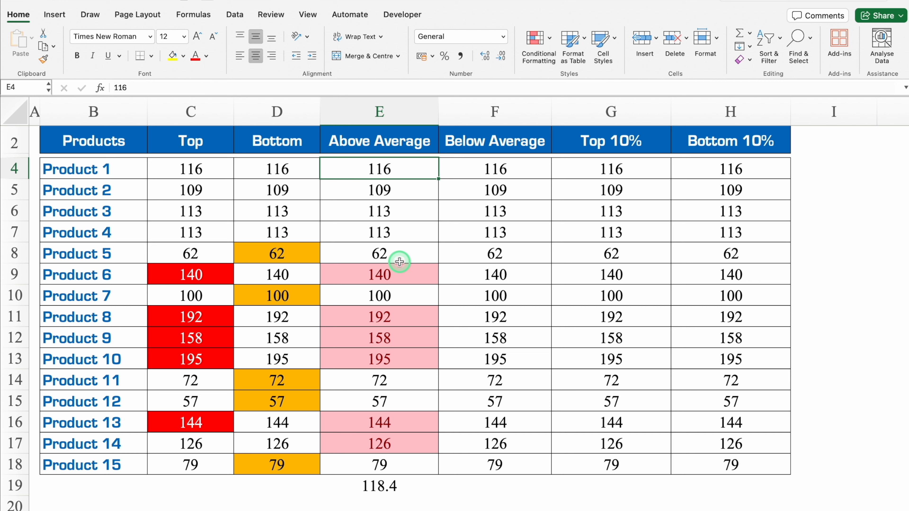
Step: Clear the average formula from E19 and replace the Above Average header in E2 with =AVERAGE(E4:E18)
click(382, 490)
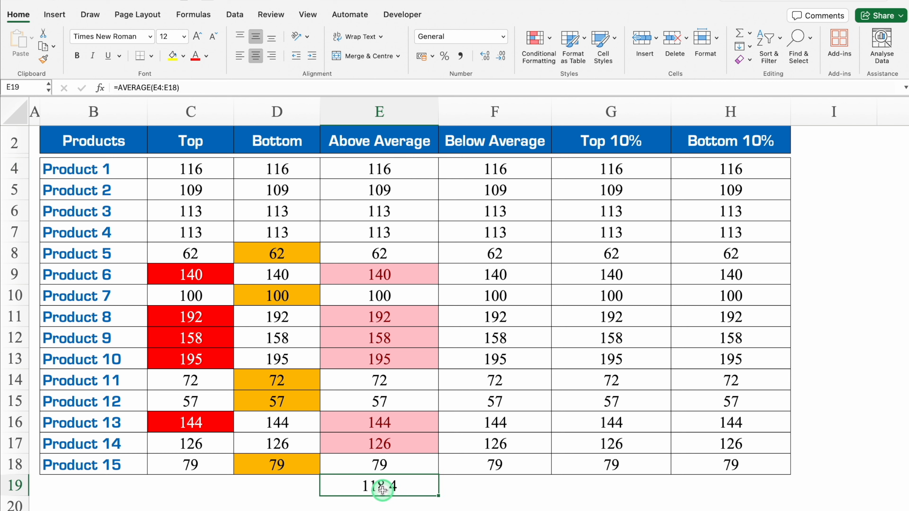
key(Delete)
click(394, 138)
click(394, 137)
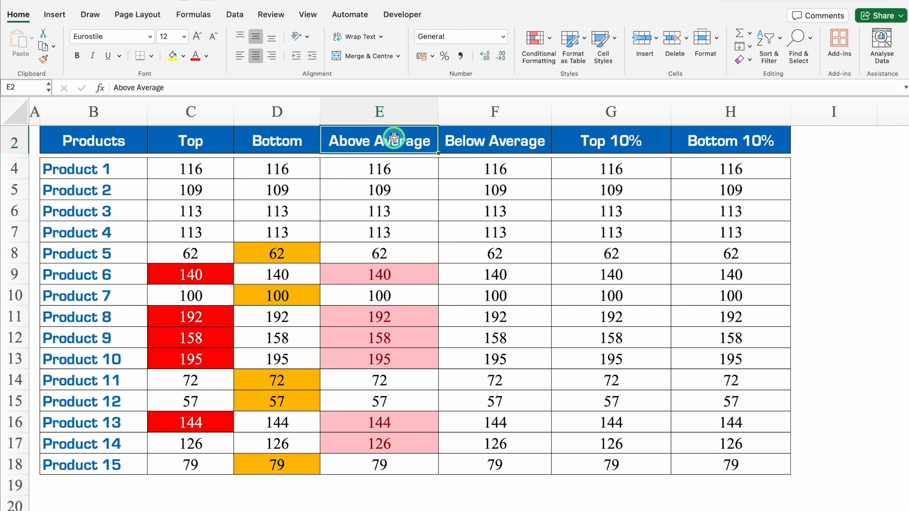
key(Delete)
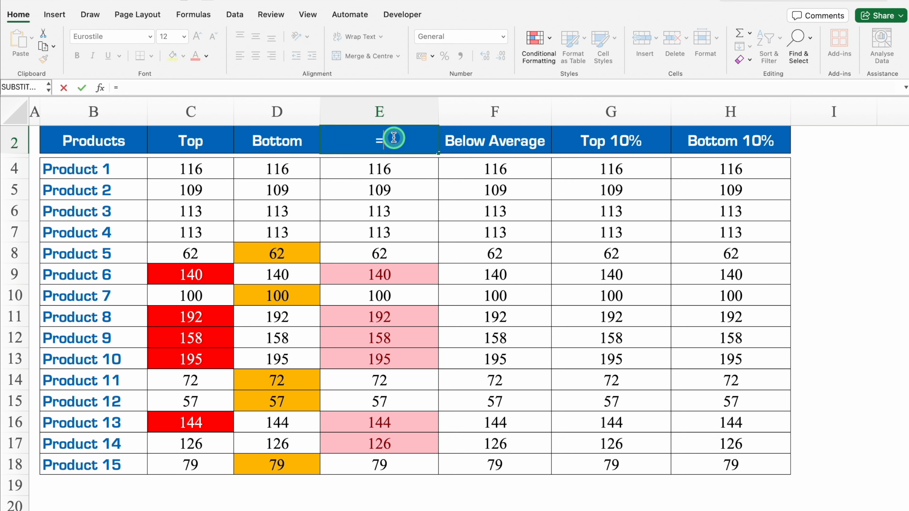
text(=ave)
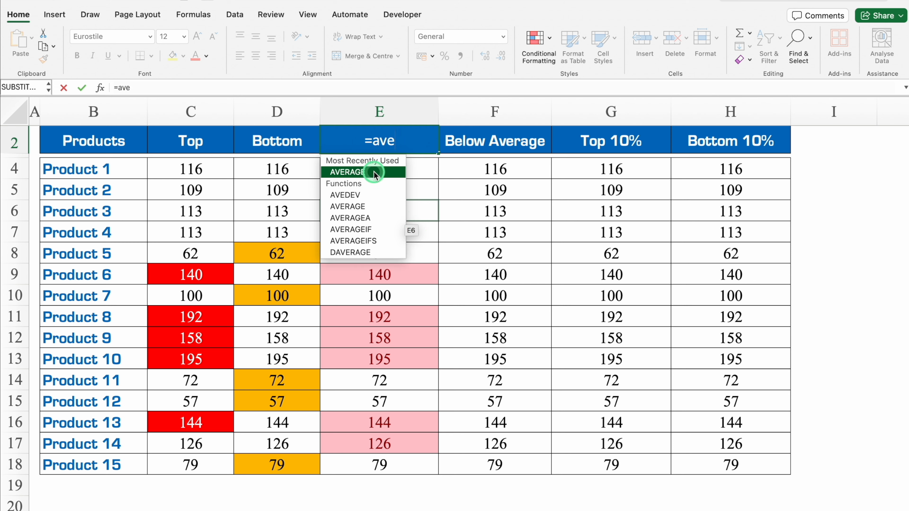
double_click(372, 171)
click(390, 177)
drag(390, 178, 393, 457)
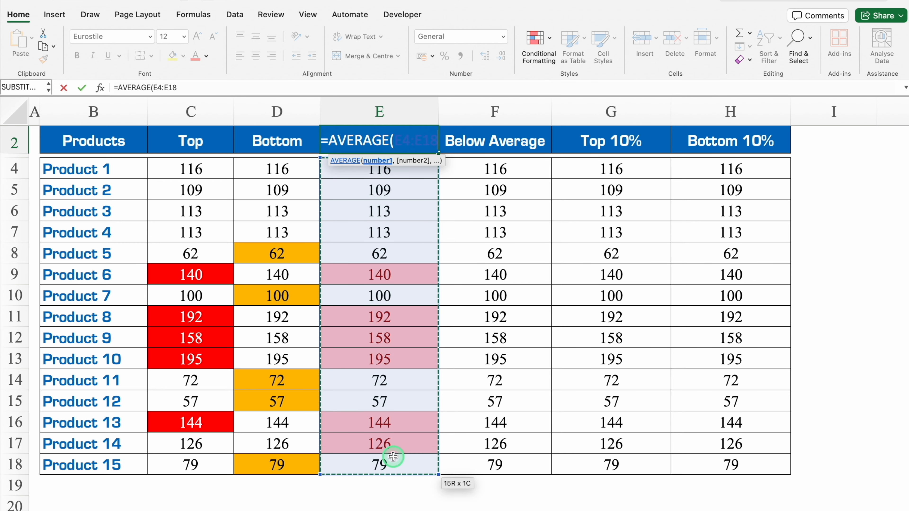
text())
key(Return)
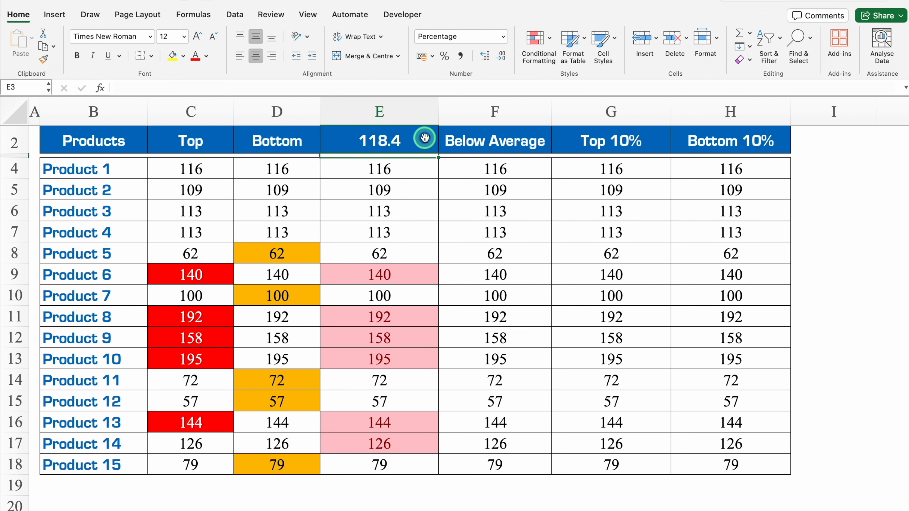
Step: Change Product 1's value in cell E4 of the Above Average column to 1
click(403, 169)
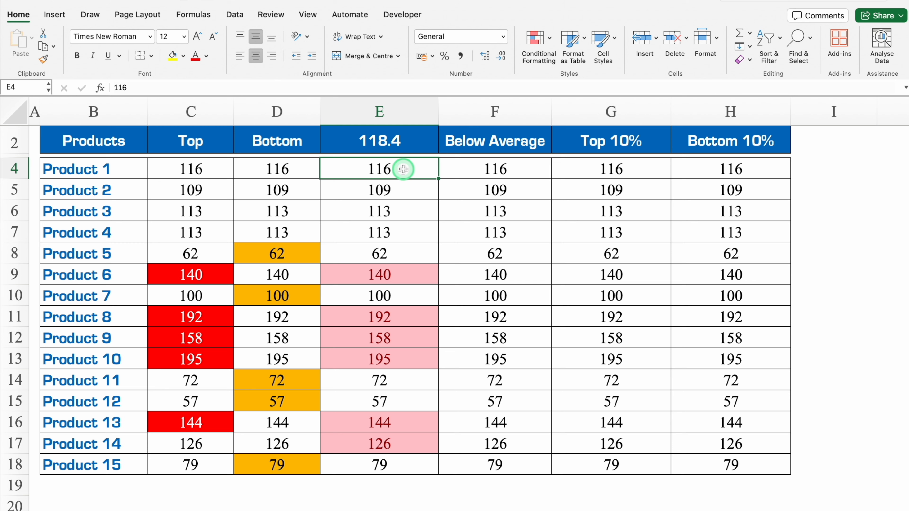
key(F2)
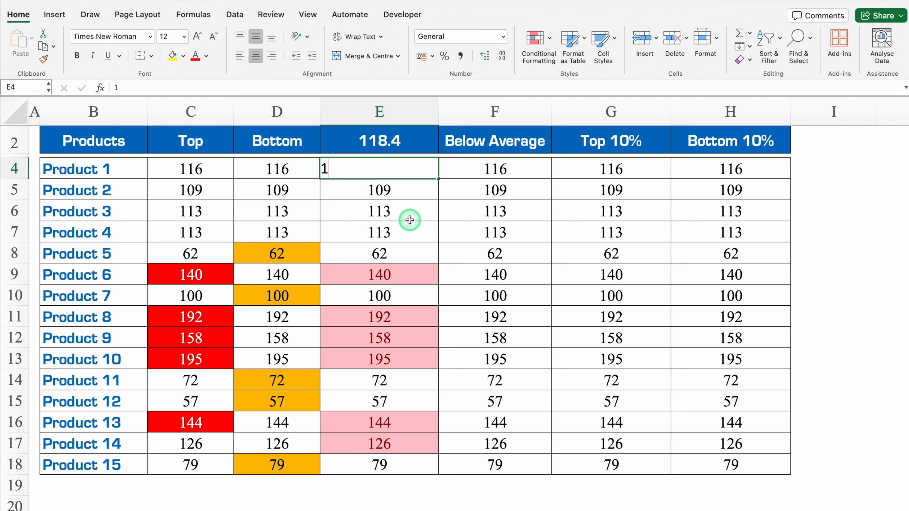
key(BackSpace)
key(BackSpace)
key(Return)
Step: Reduce the average in header cell E2 to one decimal place
click(400, 140)
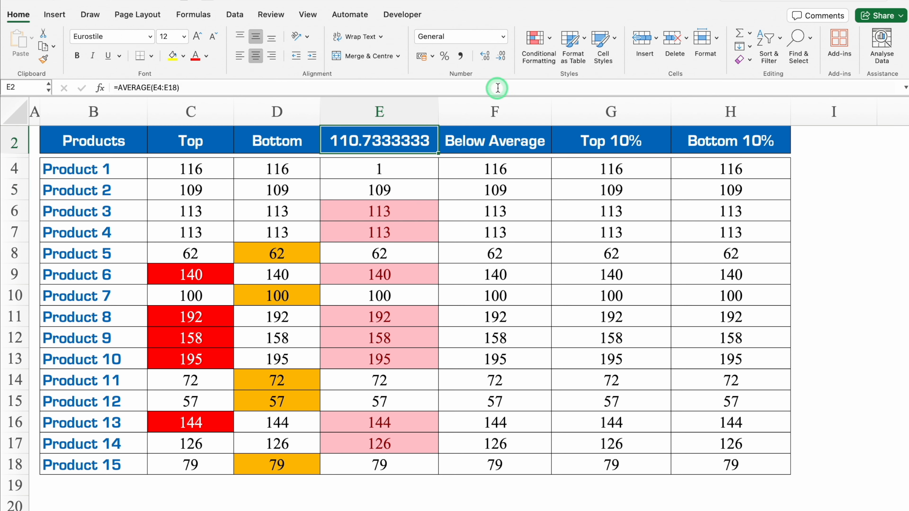
click(500, 56)
click(501, 57)
click(501, 58)
click(501, 57)
click(500, 58)
click(501, 57)
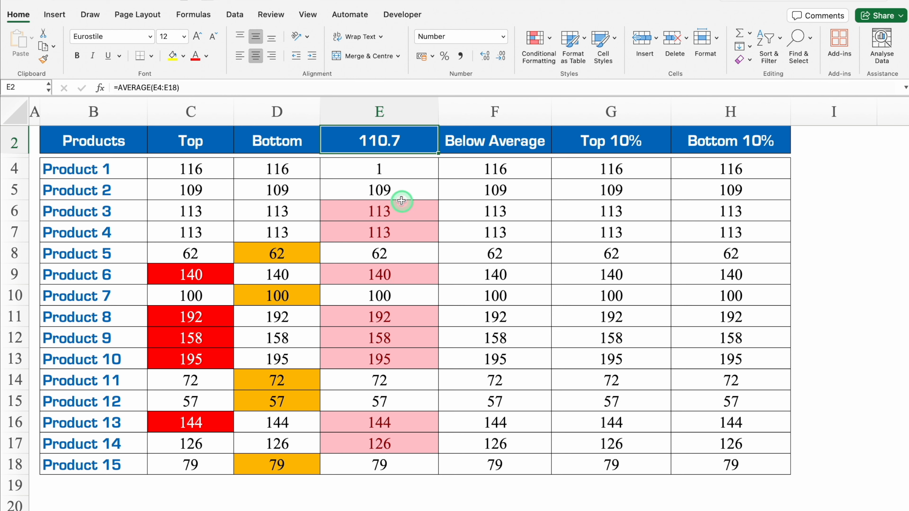
Step: Set the values in E5 and in E8 through E16 of the Above Average column to 1
click(400, 189)
text(1)
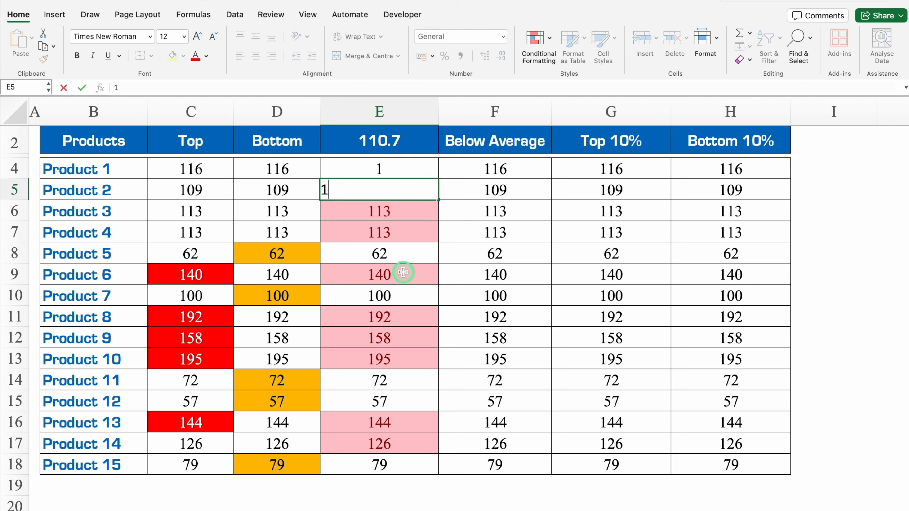
key(Return)
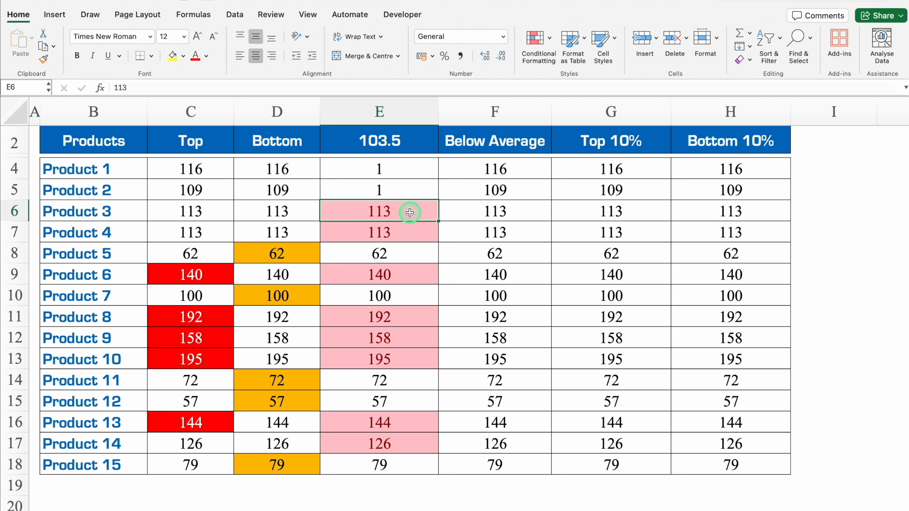
click(406, 253)
text(1)
key(Return)
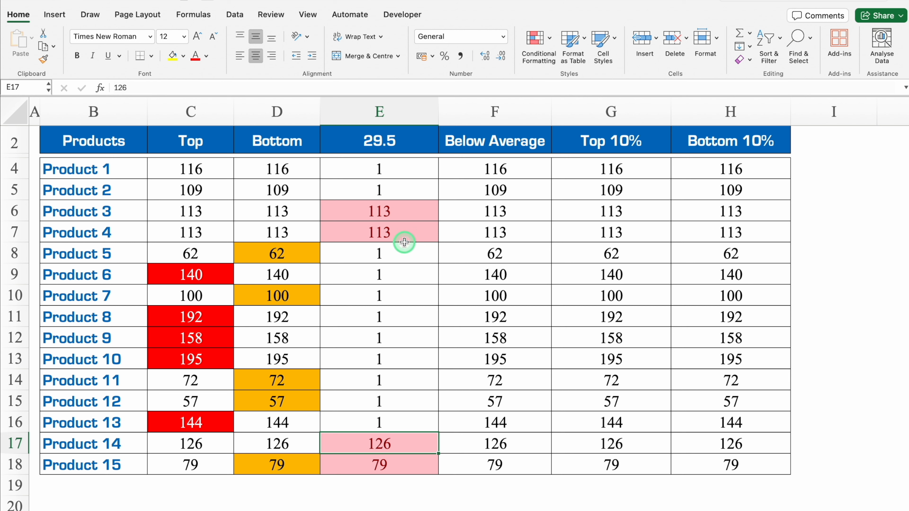
Step: Set Product 6's value in cell E9 to 30 to test it against the column average
click(385, 277)
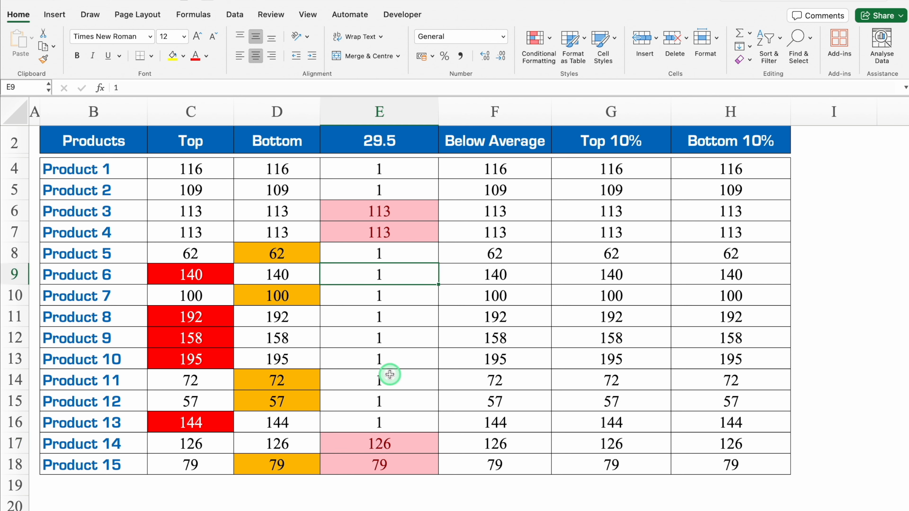
text(30)
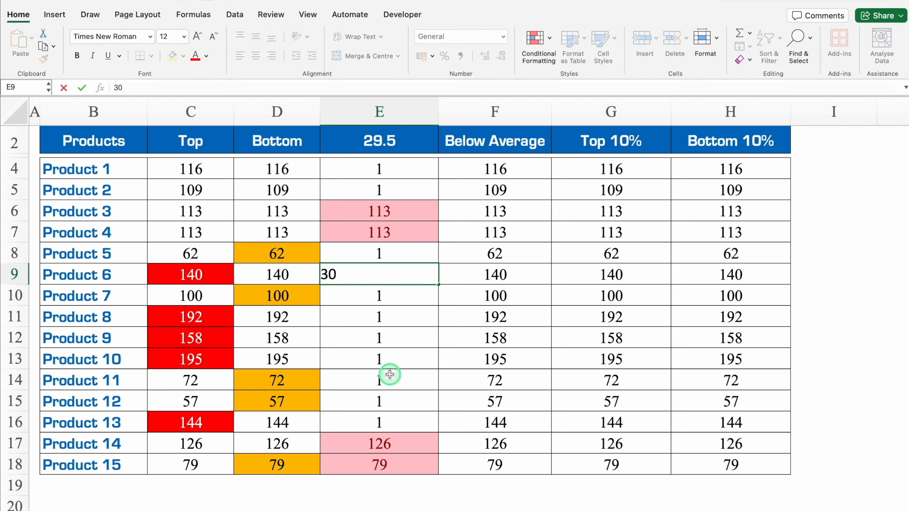
key(Return)
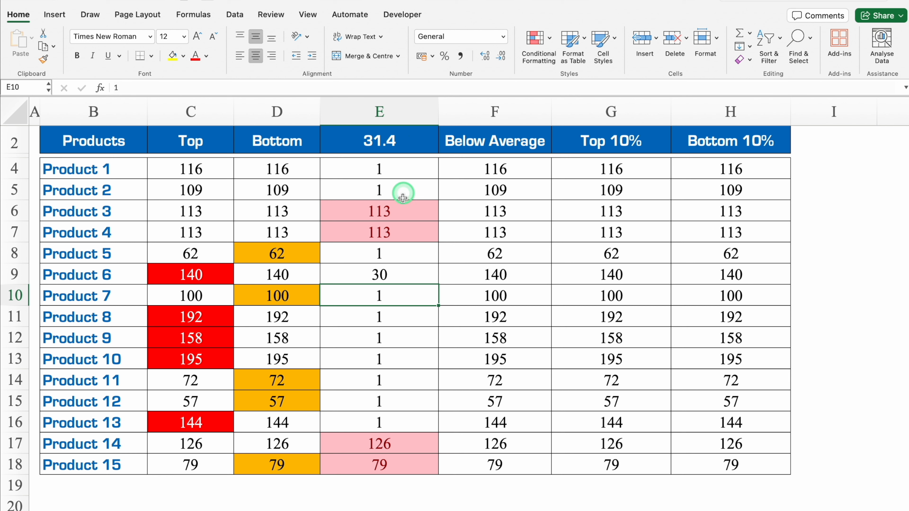
Step: Set Product 6's value in cell E9 to 50 to test the Above Average highlighting
click(408, 274)
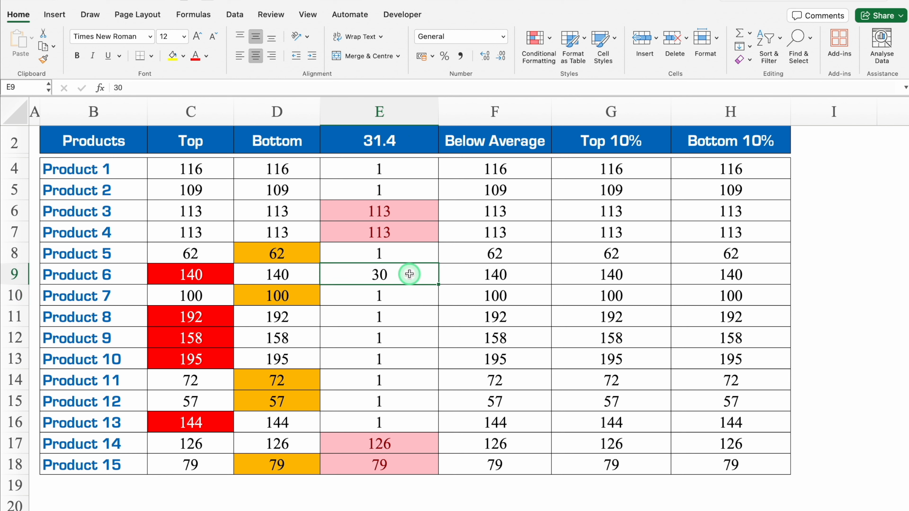
text(50)
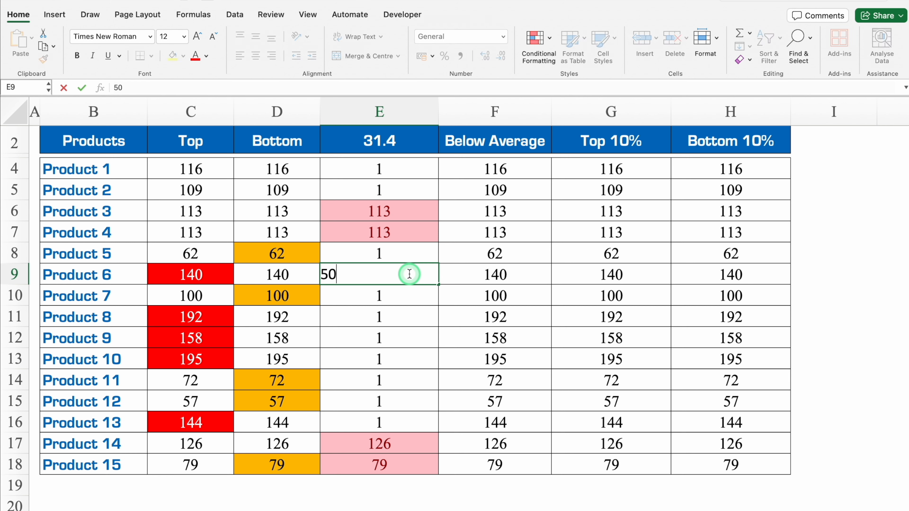
key(Return)
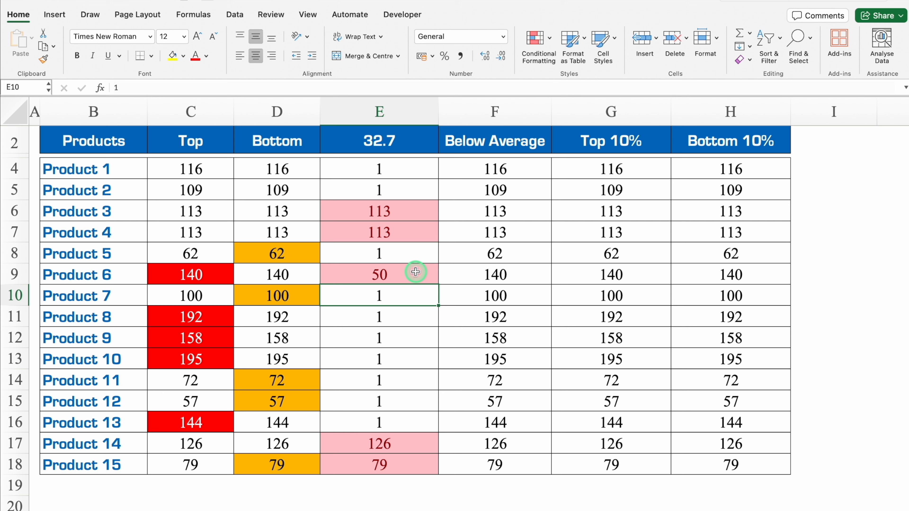
Step: Undo the test edits in the Above Average column back to the original product values
key(super+z)
key(super+z)
key(super+z)
key(super+z)
key(super+z)
key(super+z)
key(super+z)
key(super+z)
key(super+z)
key(super+z)
key(super+z)
key(super+z)
key(super+z)
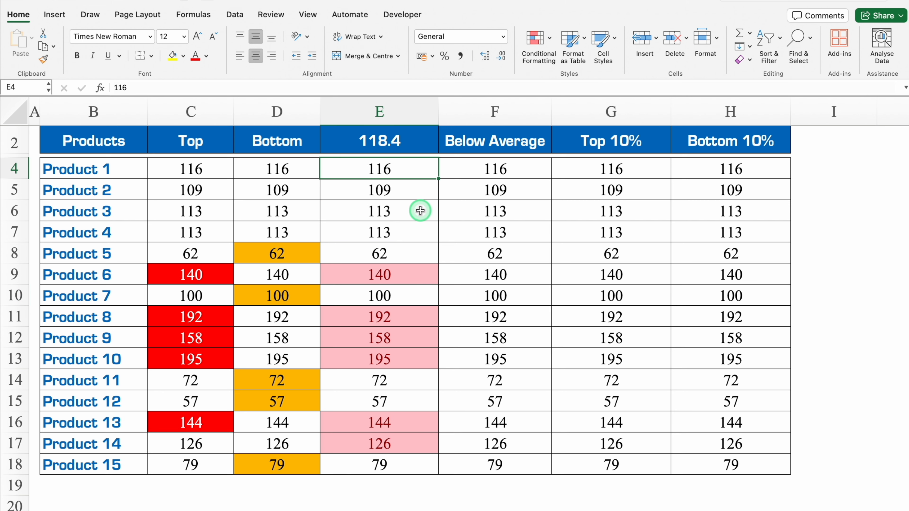
Step: Change the Above Average rule on E4:E18 to format values equal or above the average
drag(416, 167, 415, 460)
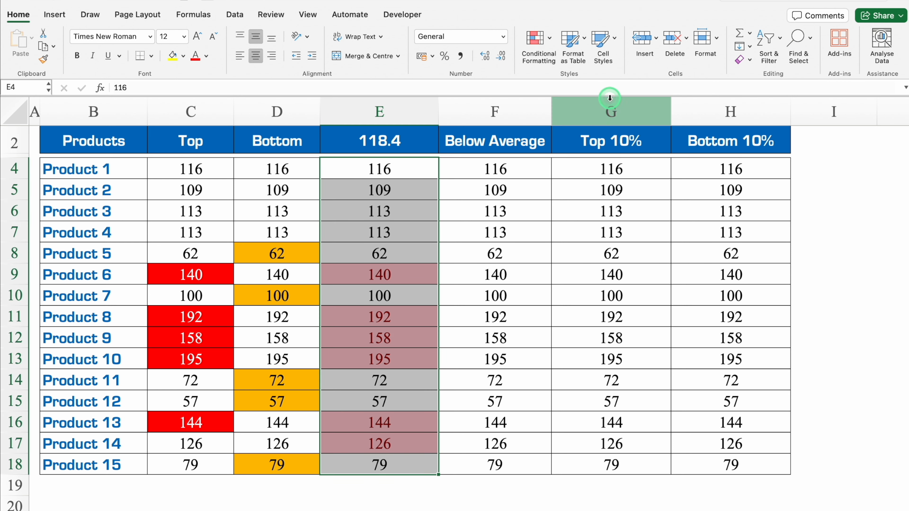
click(549, 39)
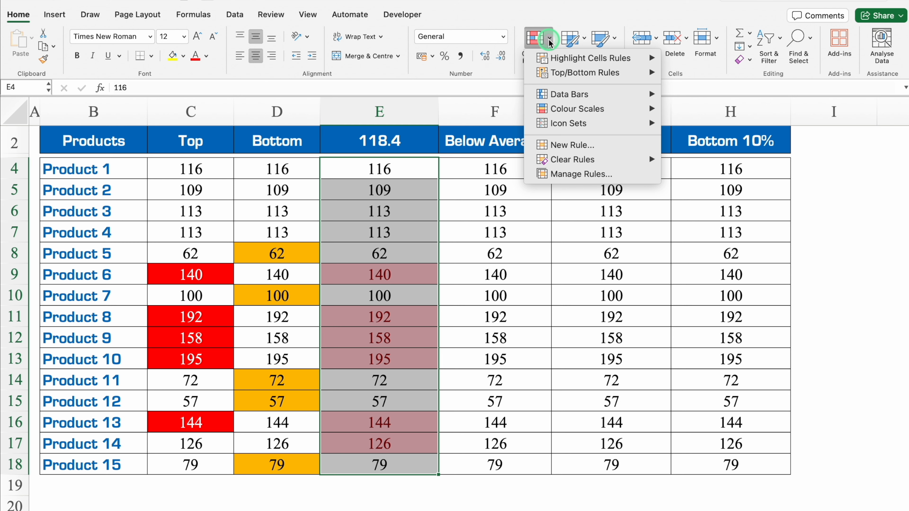
click(582, 173)
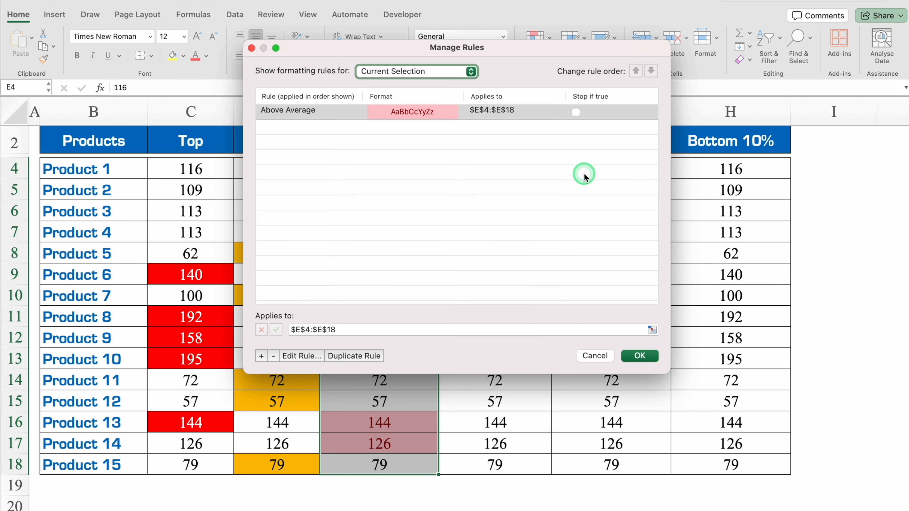
click(351, 115)
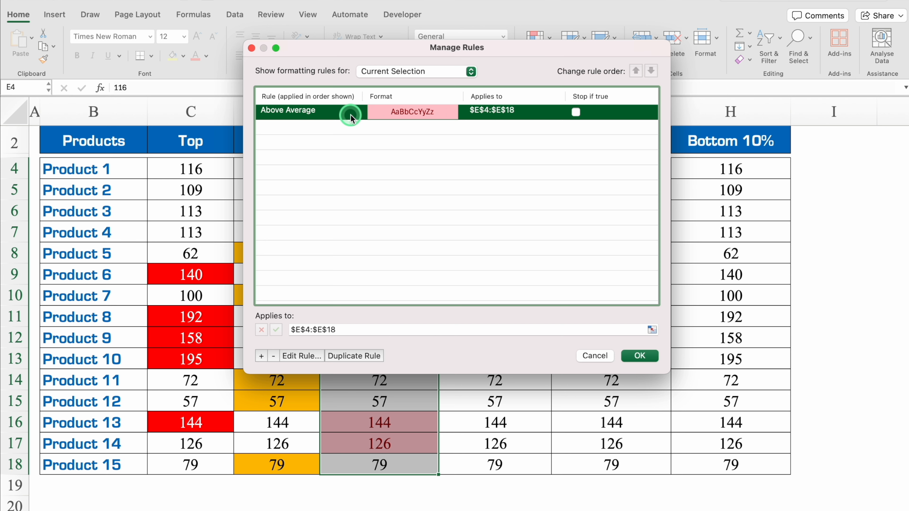
click(304, 356)
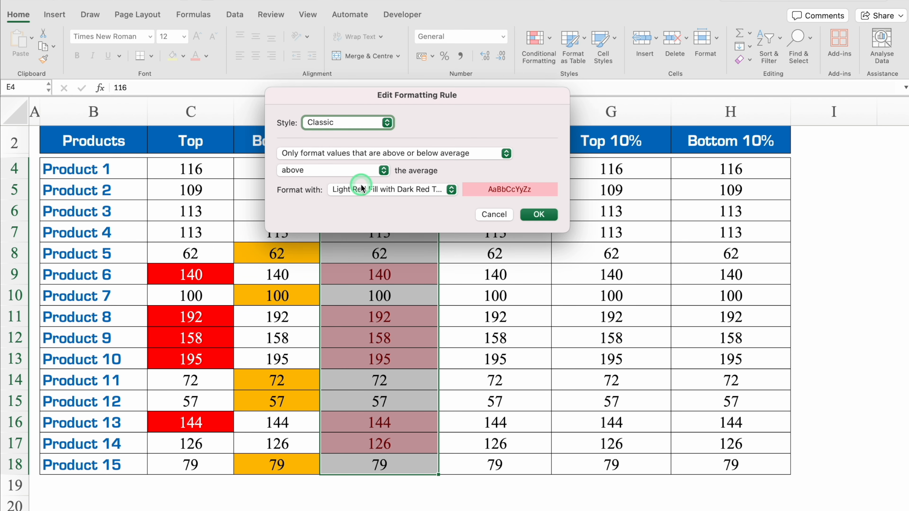
click(383, 171)
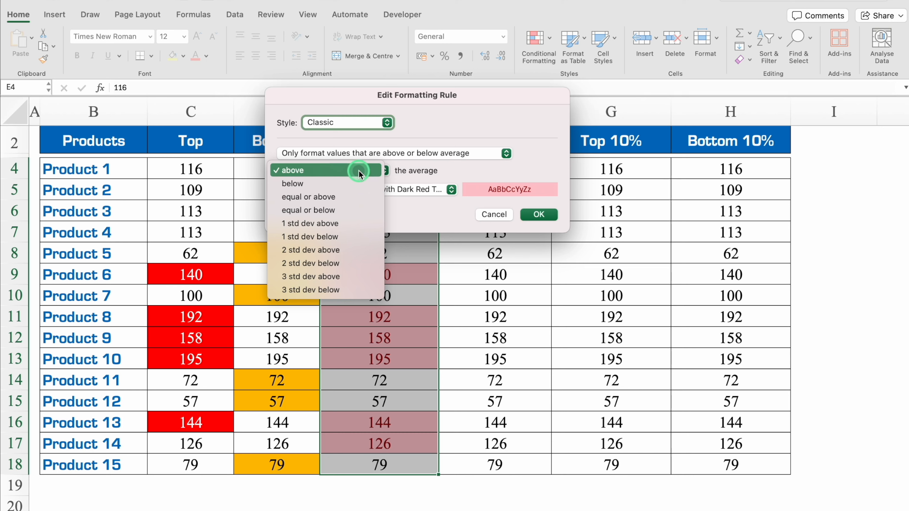
click(359, 198)
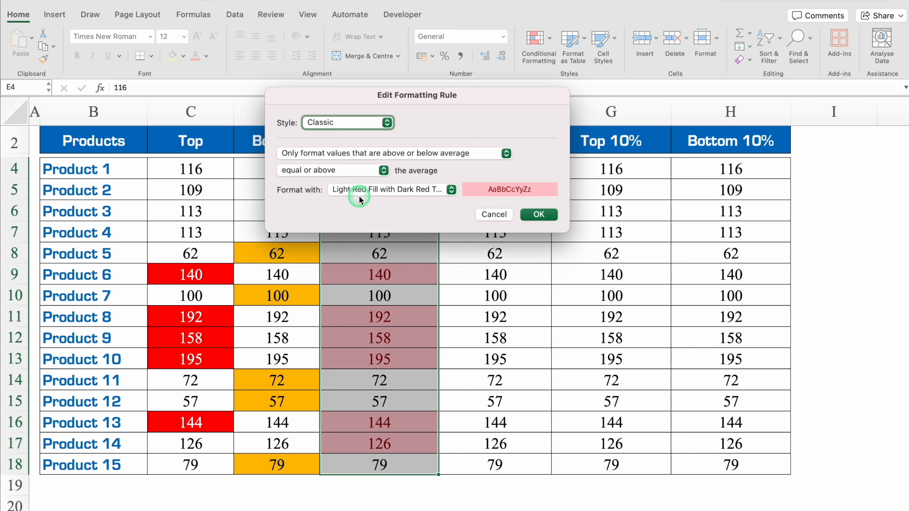
click(536, 213)
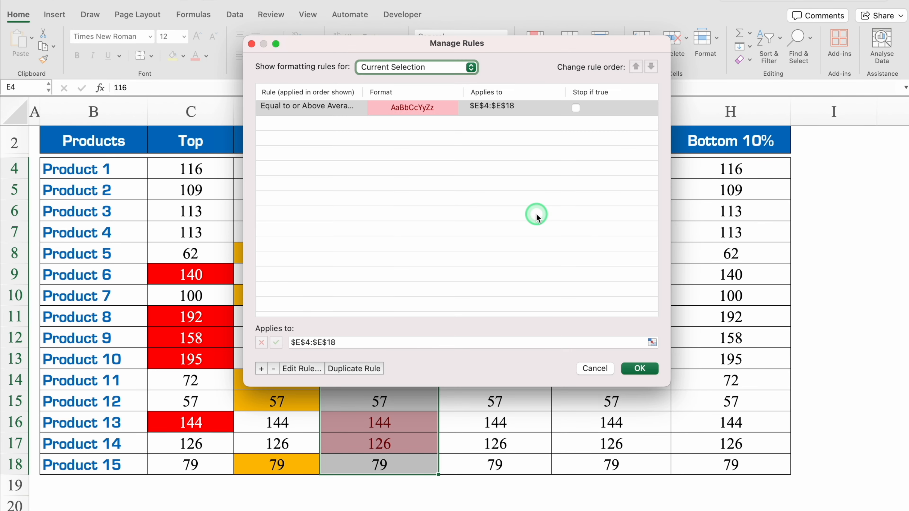
click(640, 368)
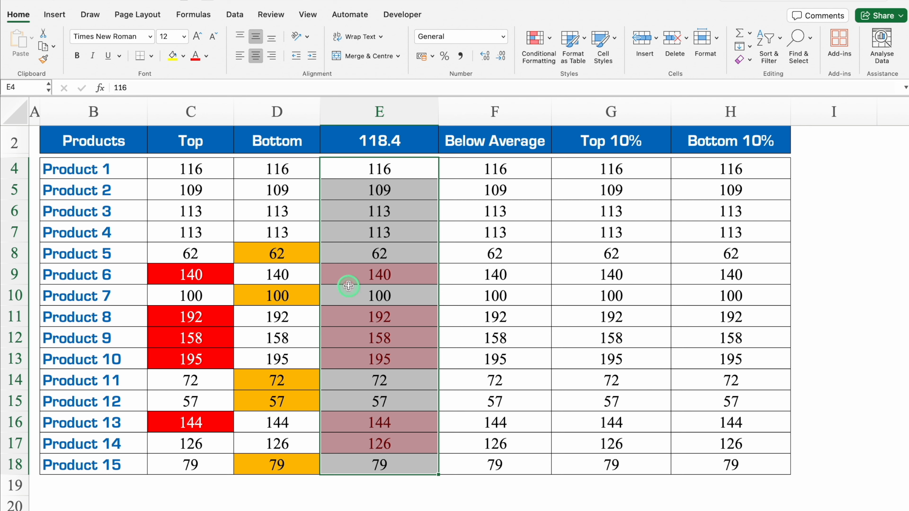
Step: Fill cell E18 down to E19, and set E19 to 118.4 to test the equal or above rule
click(406, 467)
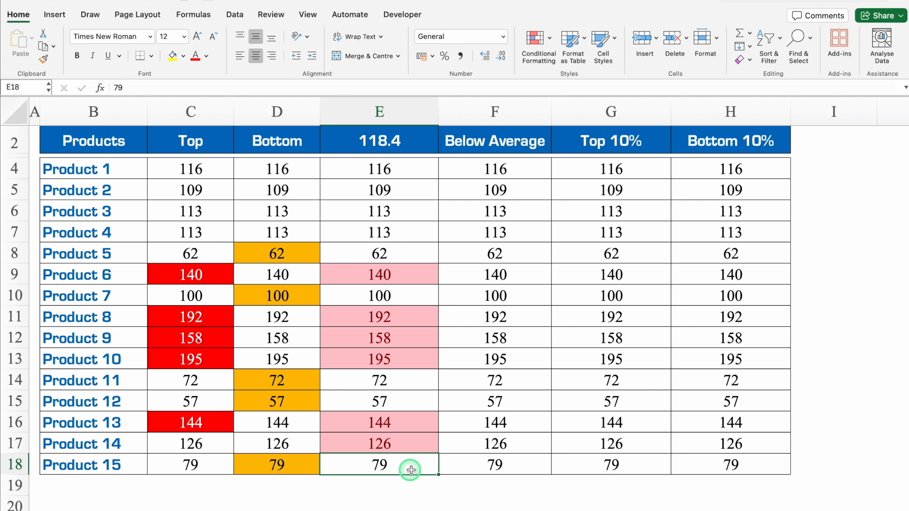
drag(437, 475, 434, 490)
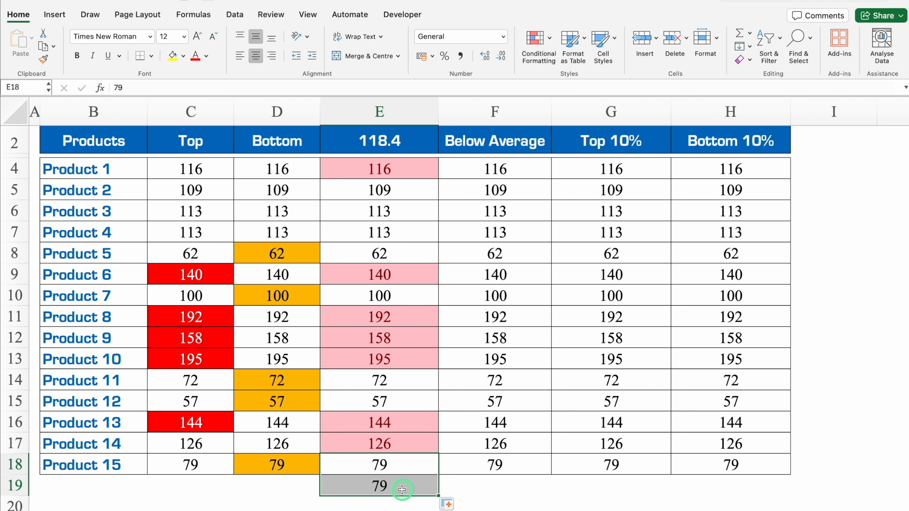
click(434, 480)
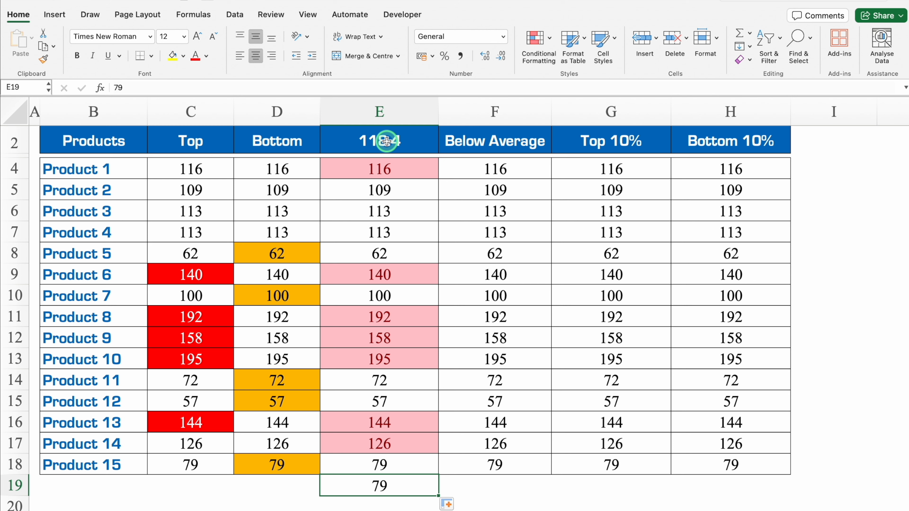
text(118.4)
key(Return)
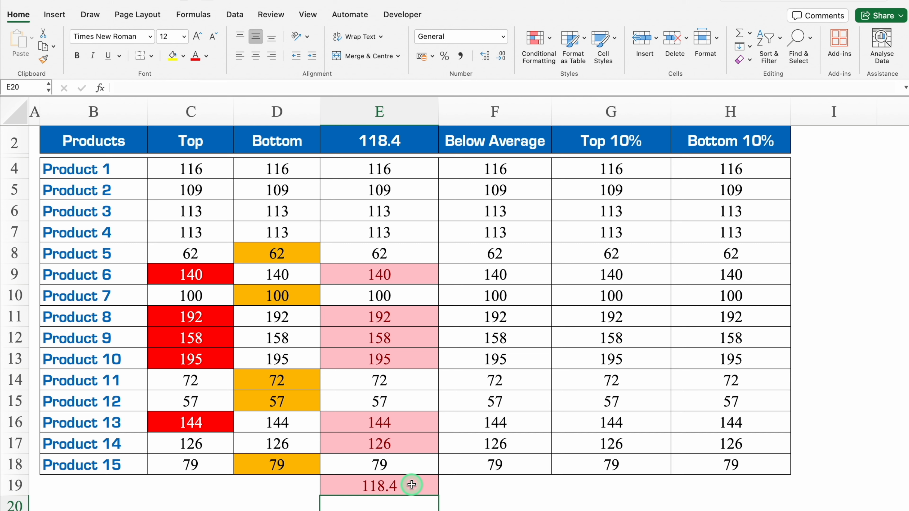
Step: Copy the average formula from header cell E2 into F2 for the Below Average column
click(487, 186)
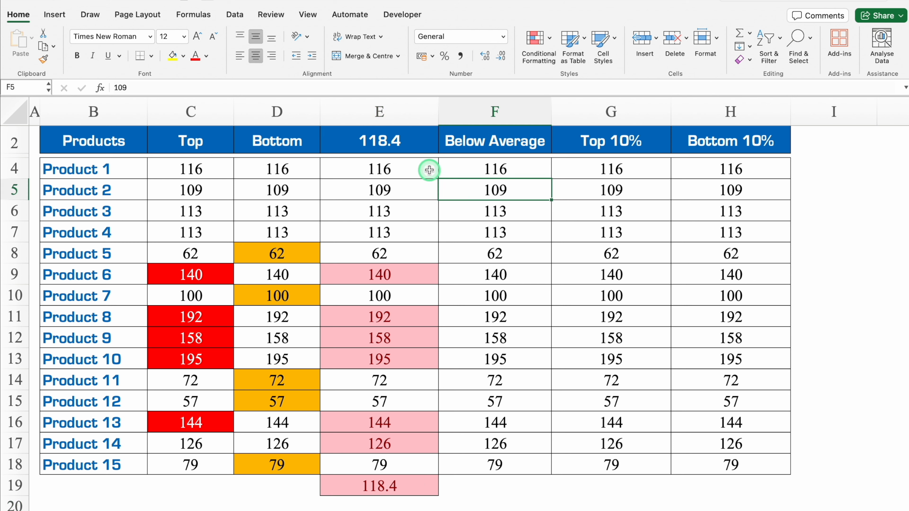
click(419, 147)
drag(439, 153, 528, 151)
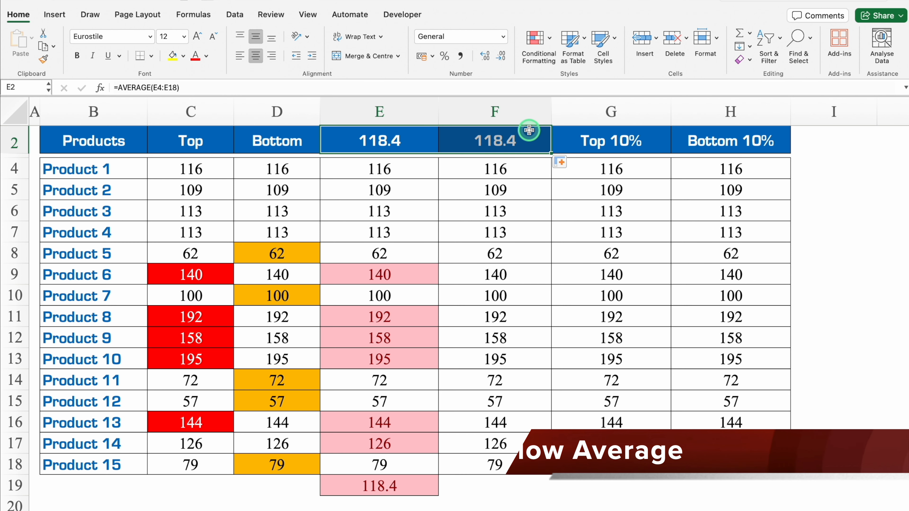
Step: Apply a Below Average rule to F4:F18 with Yellow Fill with Dark Yellow Text
click(518, 170)
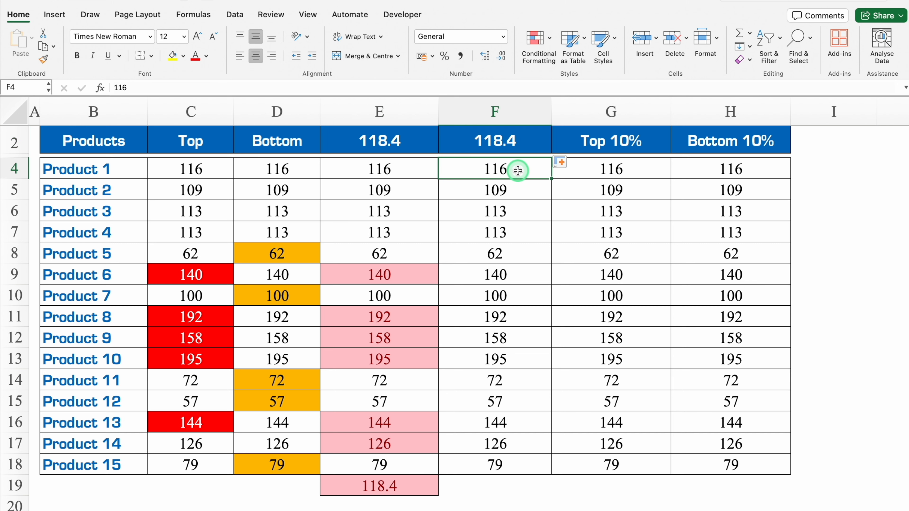
key(ctrl+shift+Down)
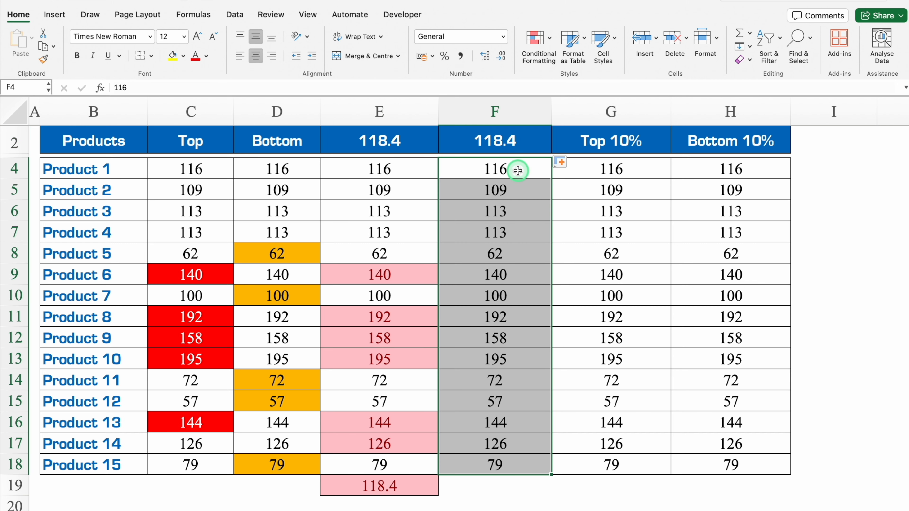
click(550, 42)
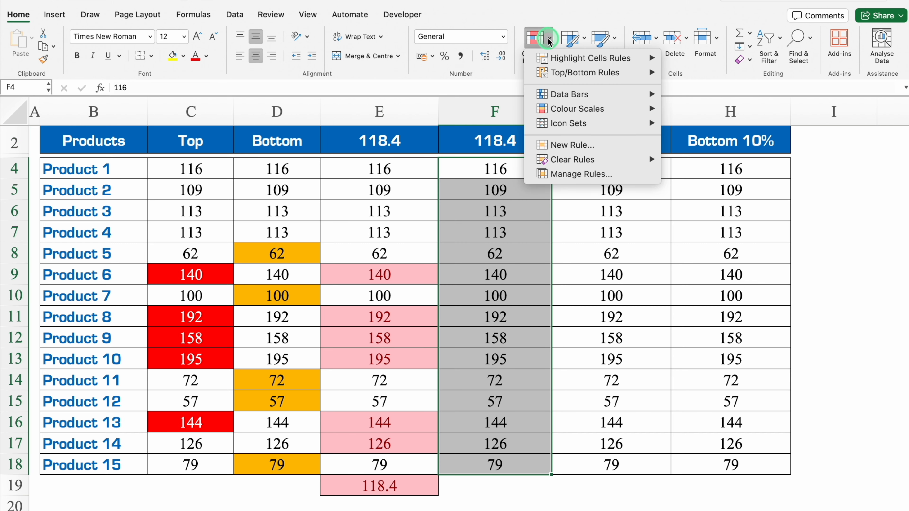
mouse_move(572, 73)
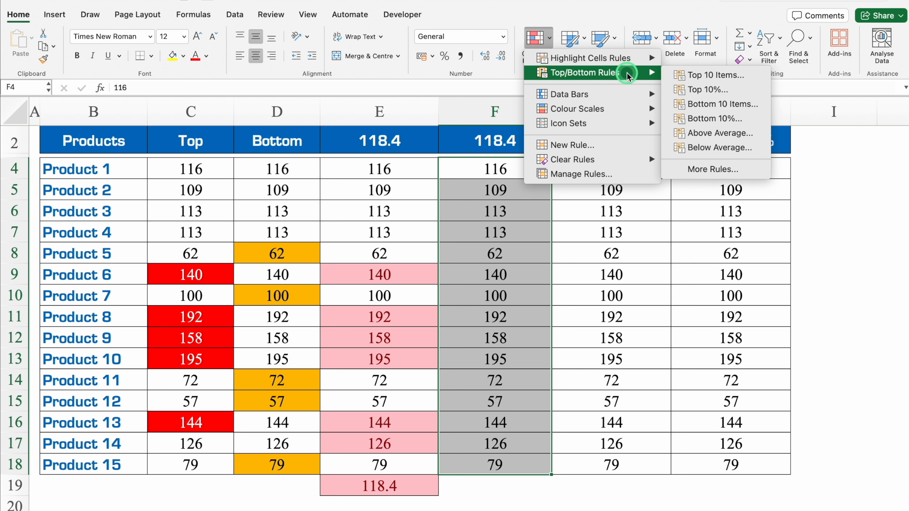
click(739, 147)
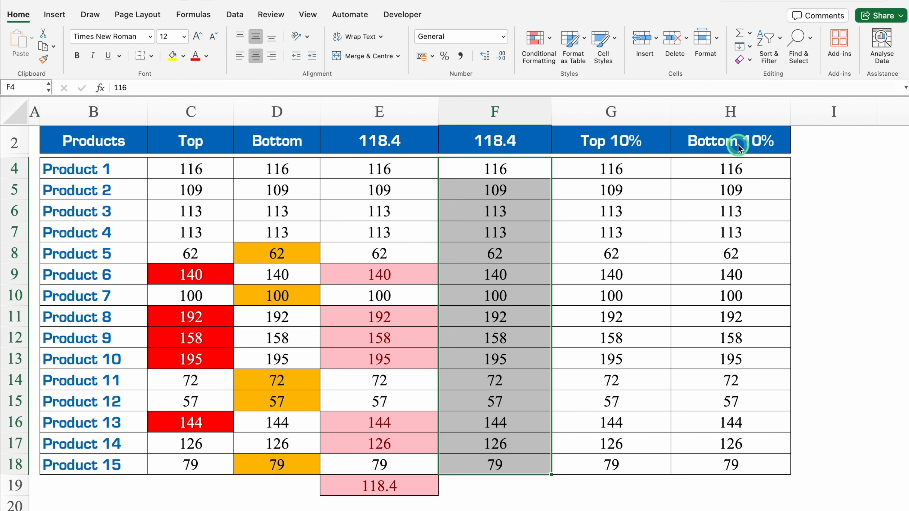
click(452, 189)
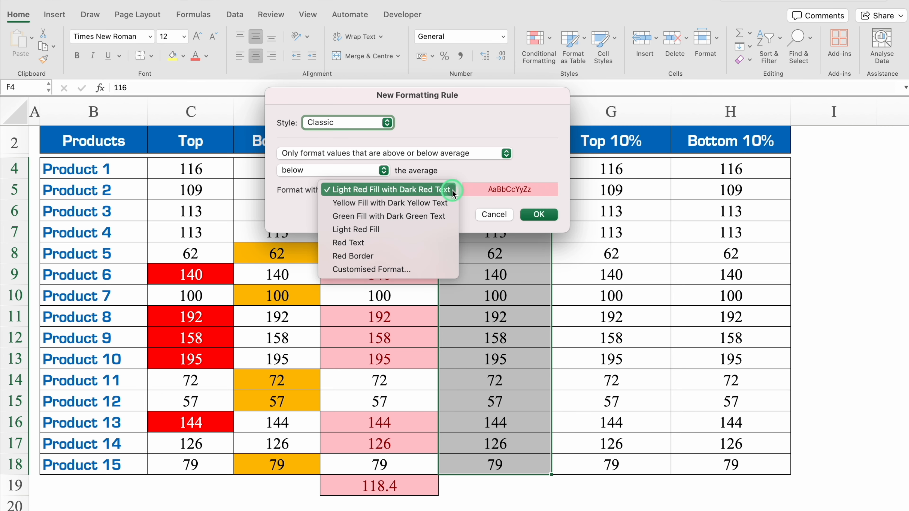
click(437, 204)
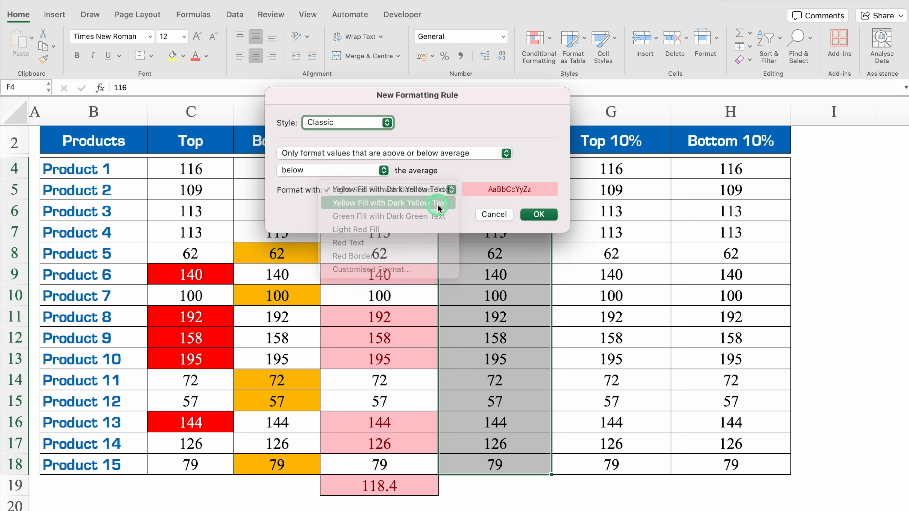
click(537, 214)
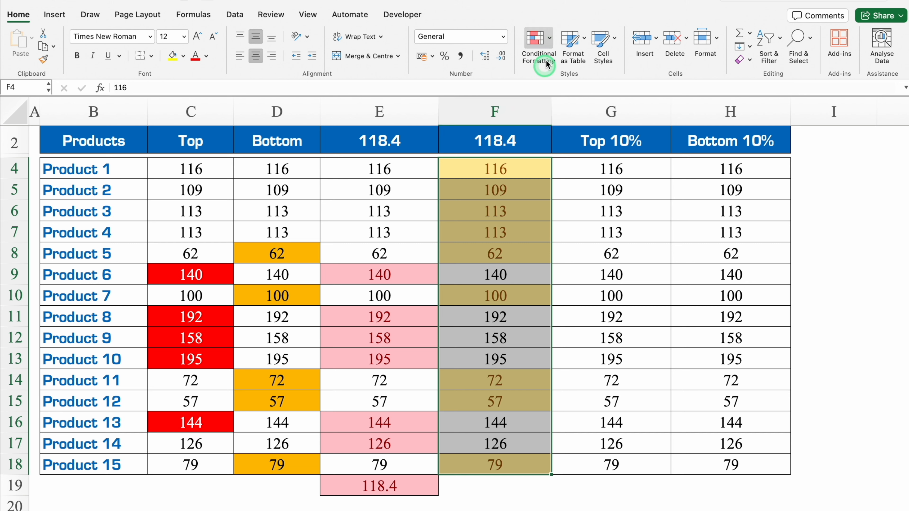
Step: Try an additional Above Average rule on F4:F18 with Light Red Fill with Dark Red Text, and undo it
click(549, 38)
click(569, 74)
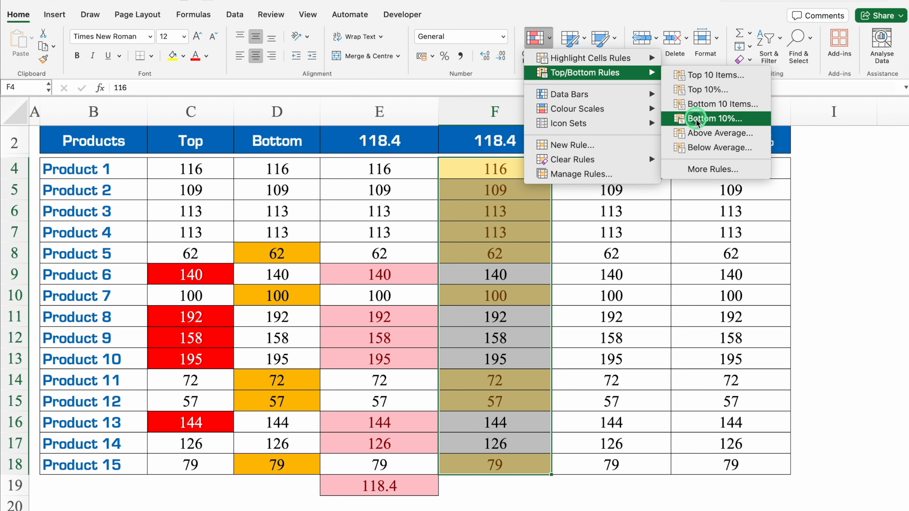
click(700, 134)
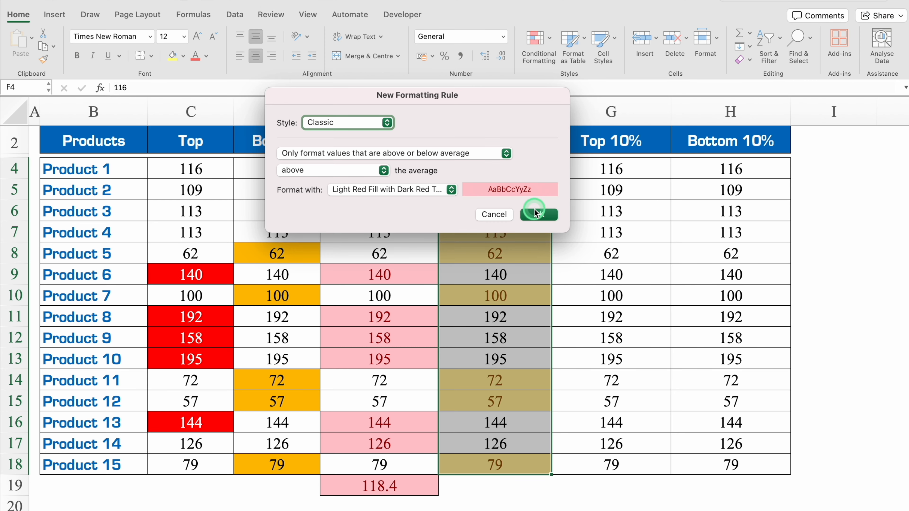
click(538, 214)
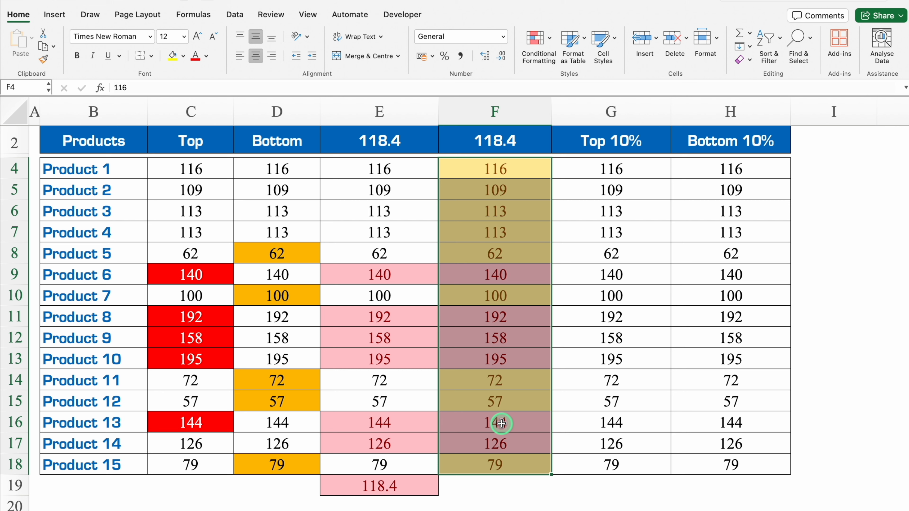
key(super+z)
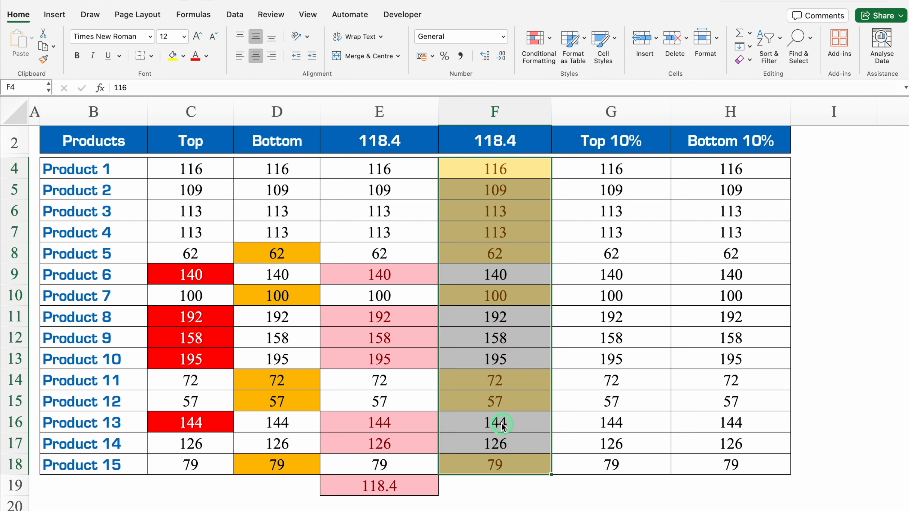
Step: Change the Below Average rule on F4:F18 to format values equal or below the average
click(542, 39)
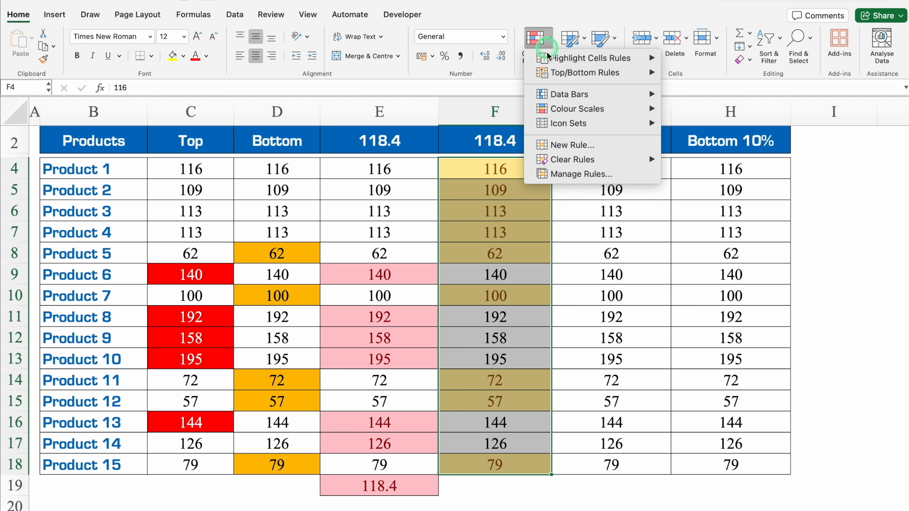
click(581, 174)
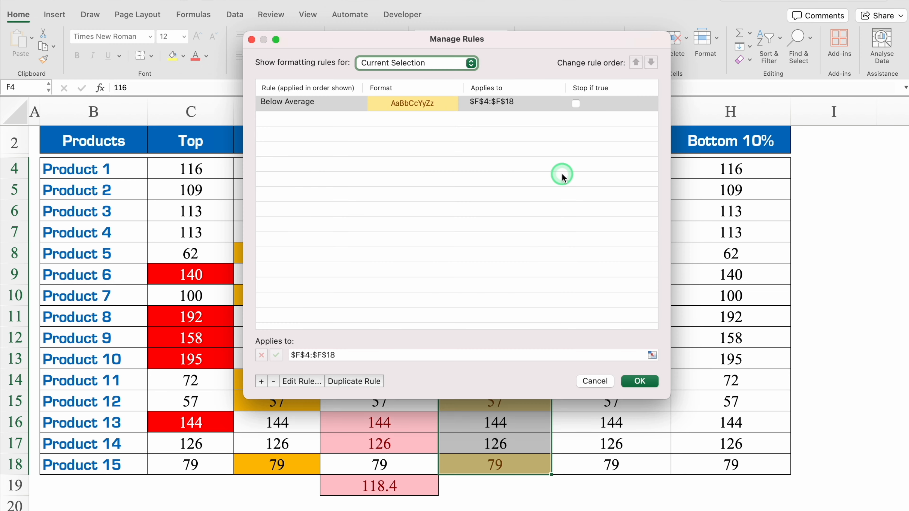
click(332, 107)
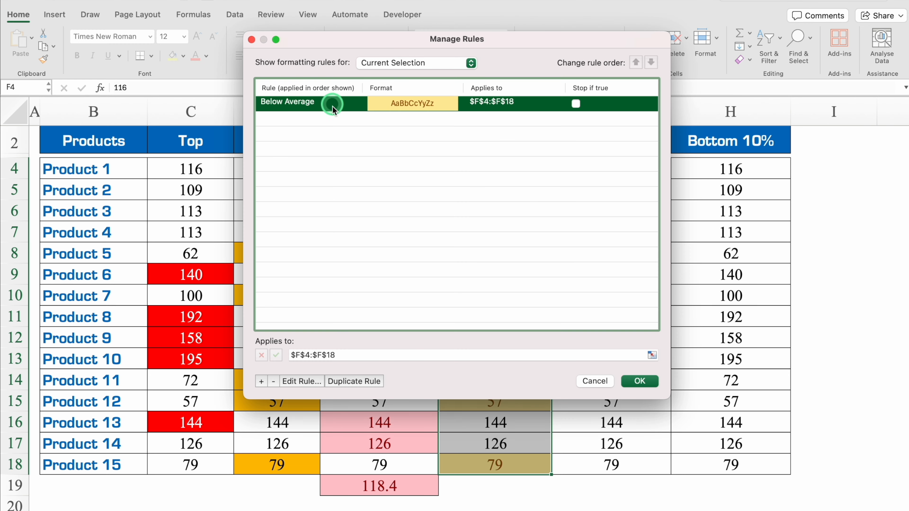
click(300, 381)
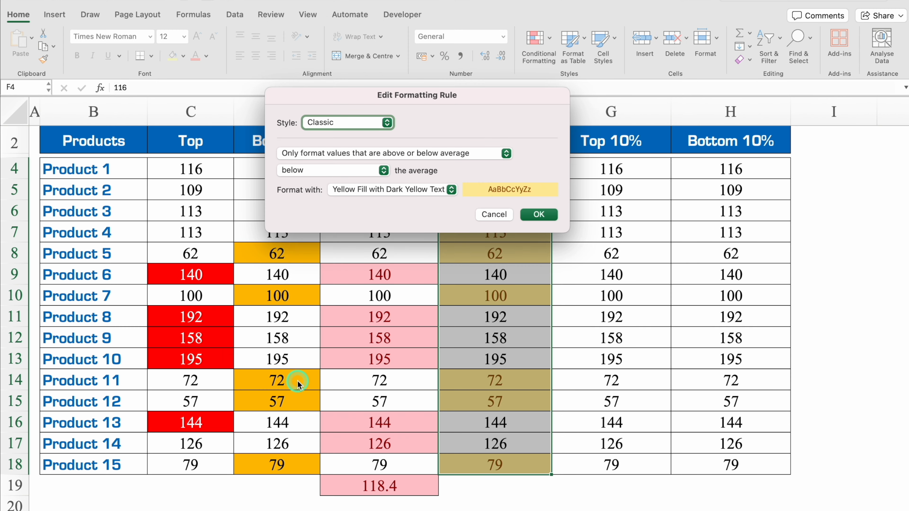
click(383, 171)
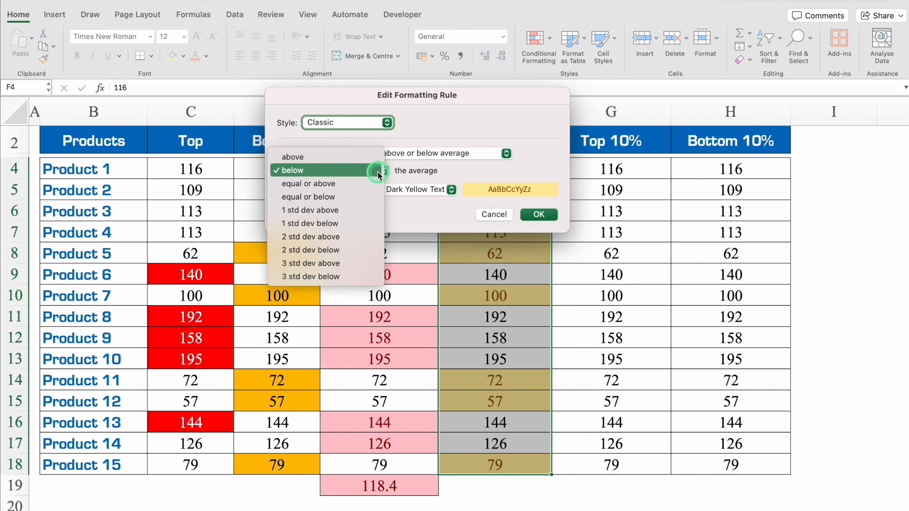
click(352, 197)
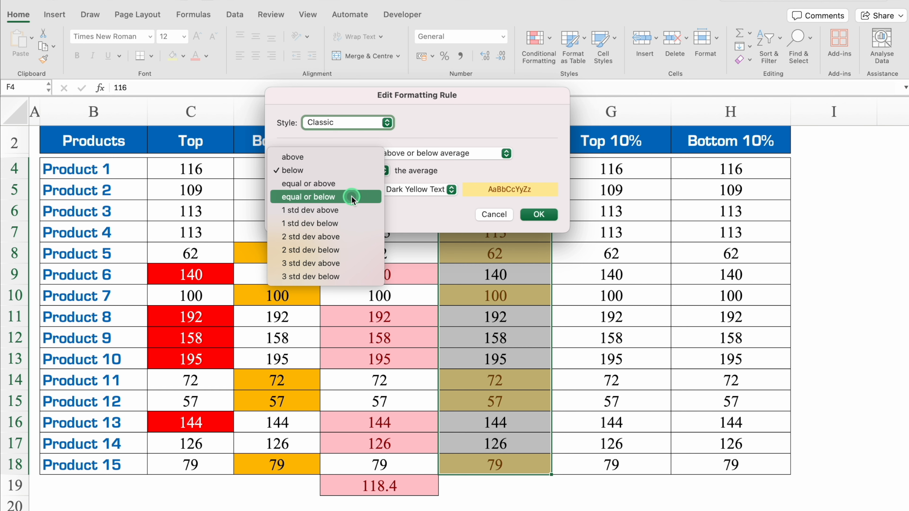
click(352, 197)
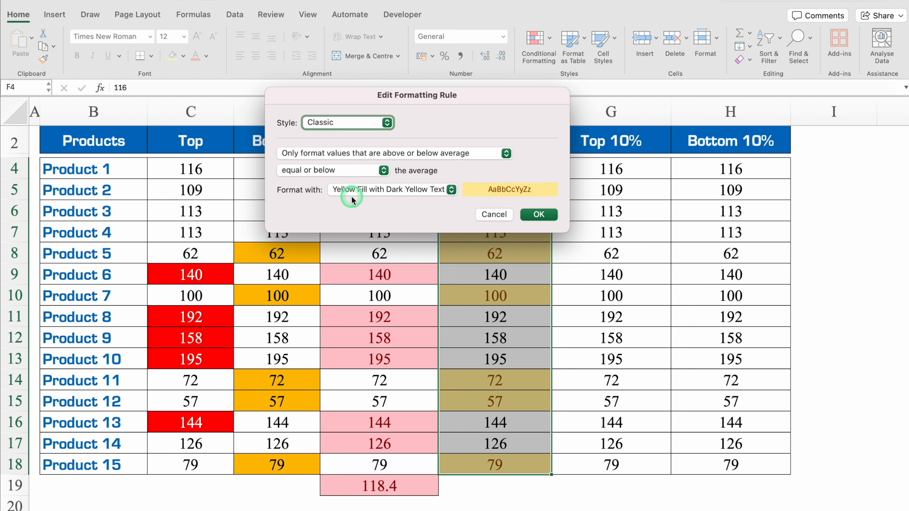
click(538, 214)
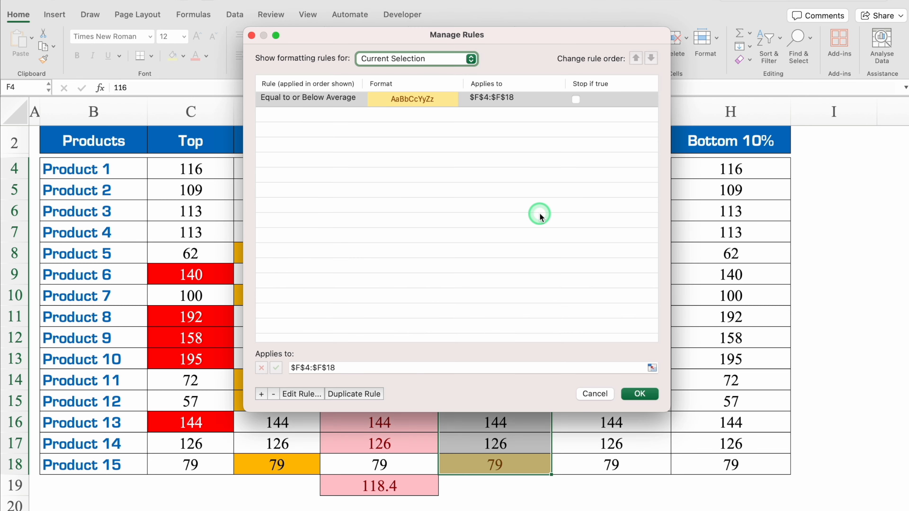
click(640, 394)
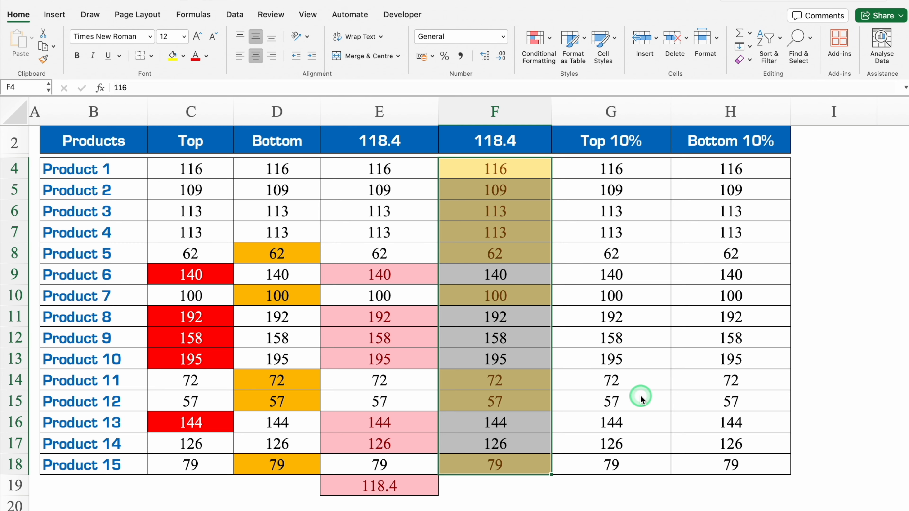
Step: Enter 1.5 in cell I4 beside the table and centre it
click(638, 142)
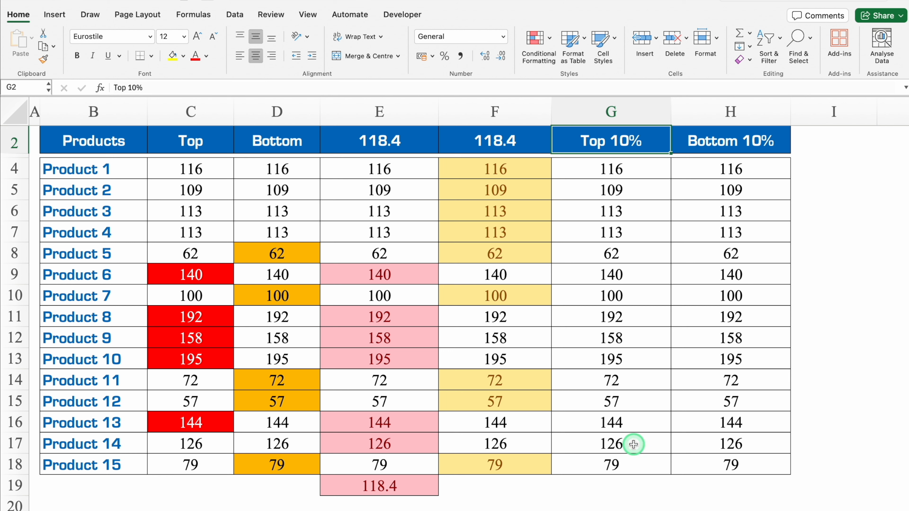
click(821, 168)
text(1.5)
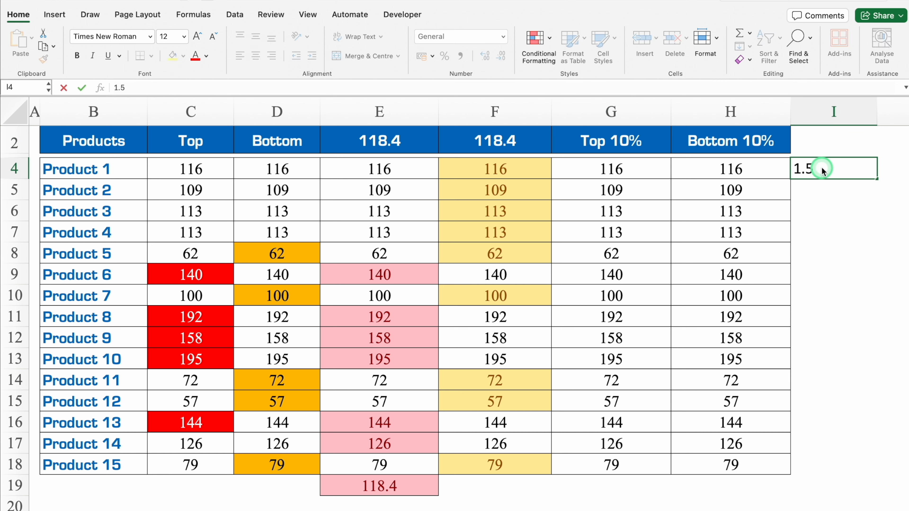
key(Return)
click(821, 168)
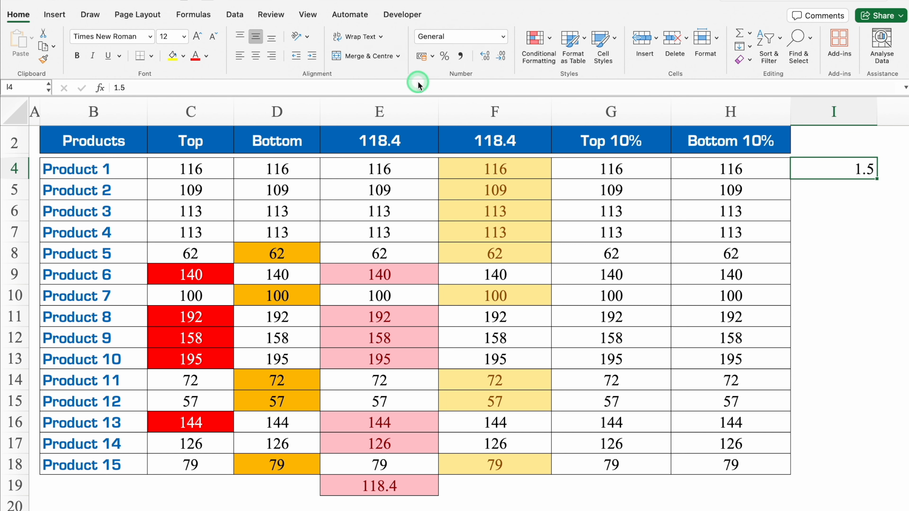
click(263, 57)
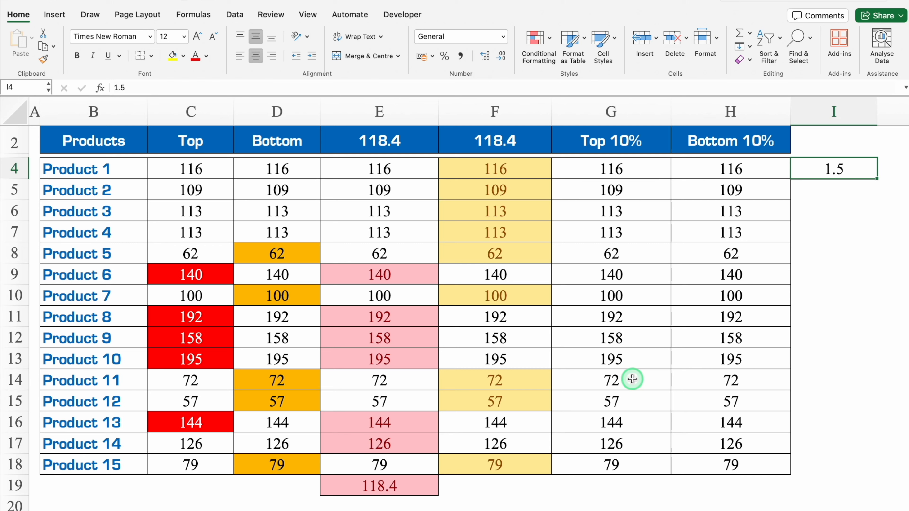
Step: Apply a Top 10% rule to G4:G18 with a customised light blue background fill
click(642, 171)
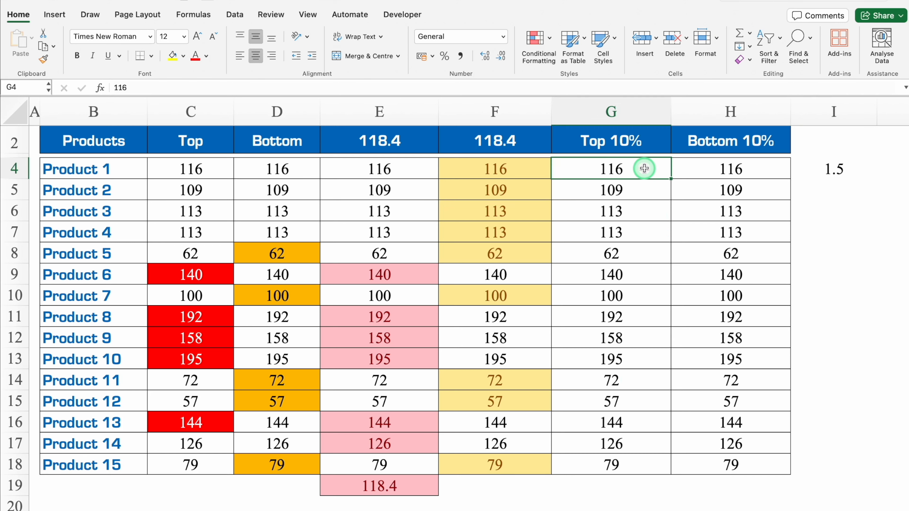
key(ctrl+shift+Down)
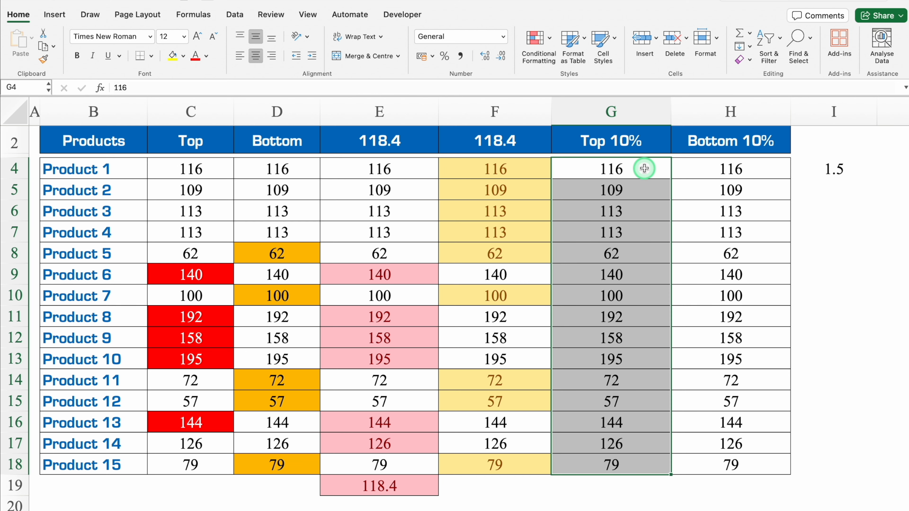
click(550, 41)
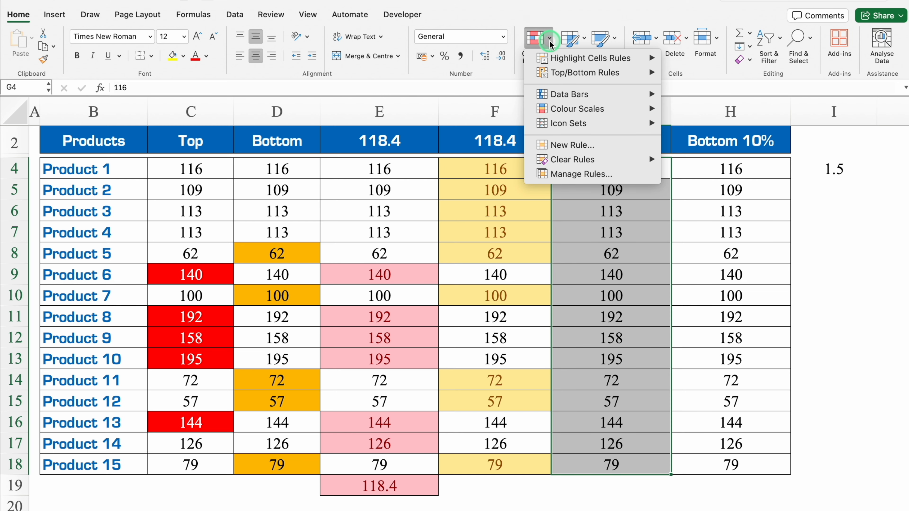
click(568, 75)
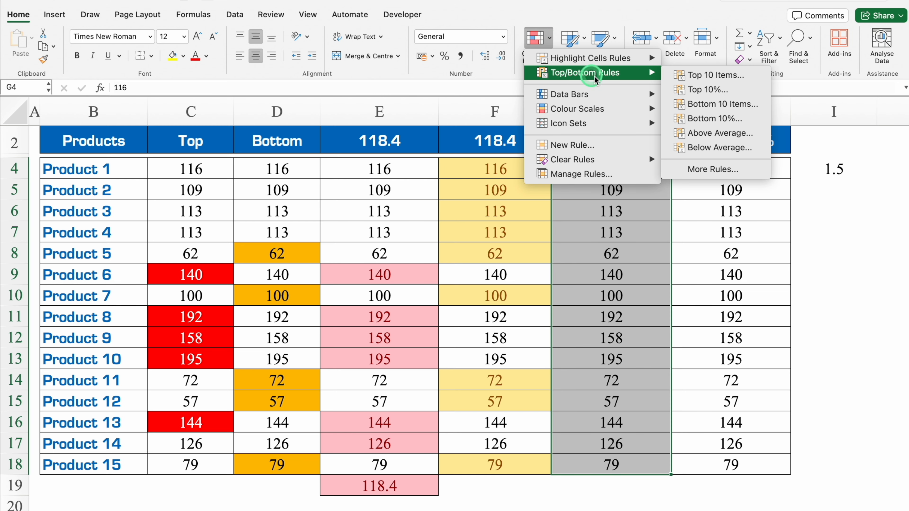
click(724, 90)
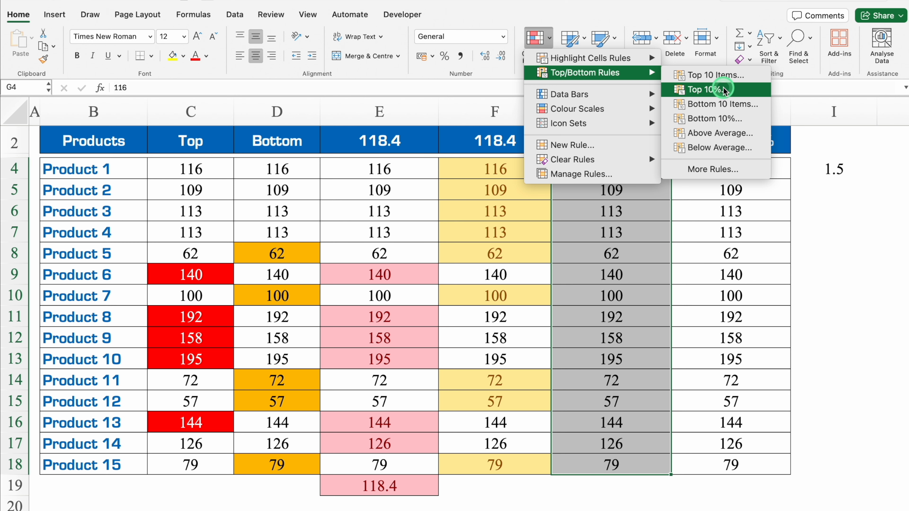
click(389, 189)
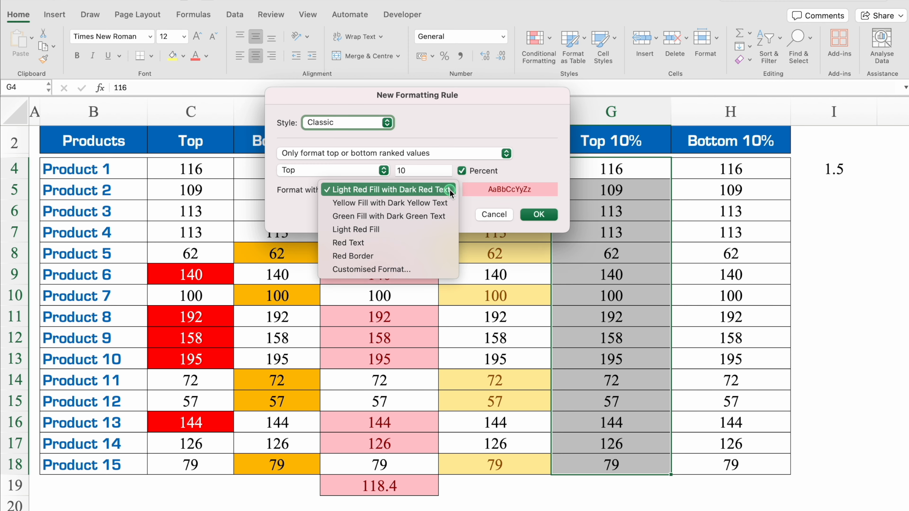
click(383, 269)
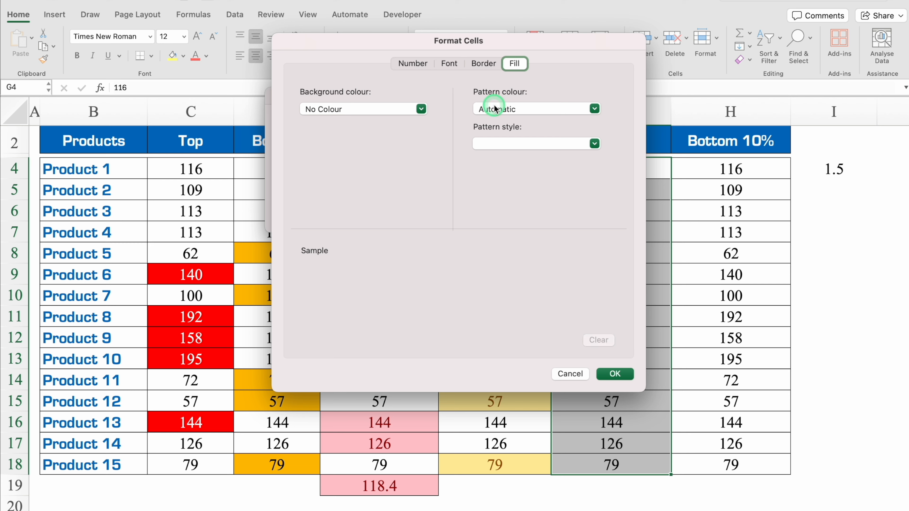
click(421, 109)
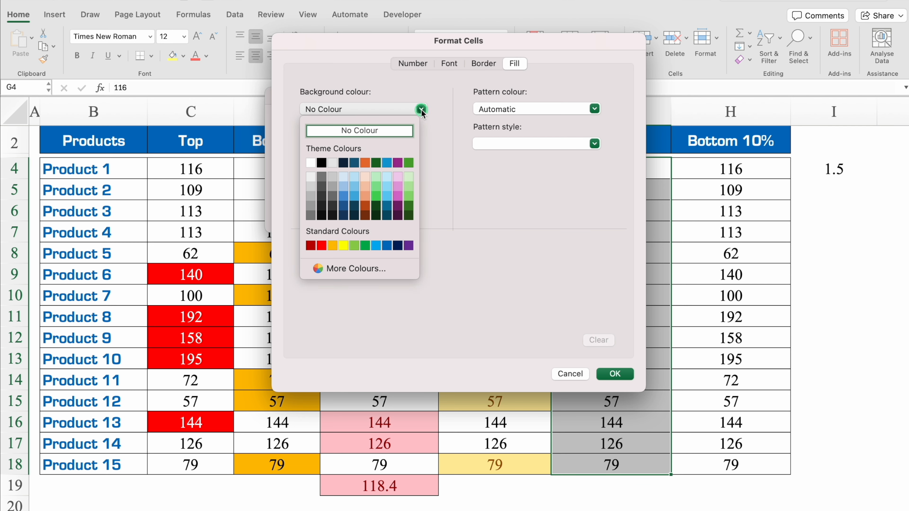
click(376, 246)
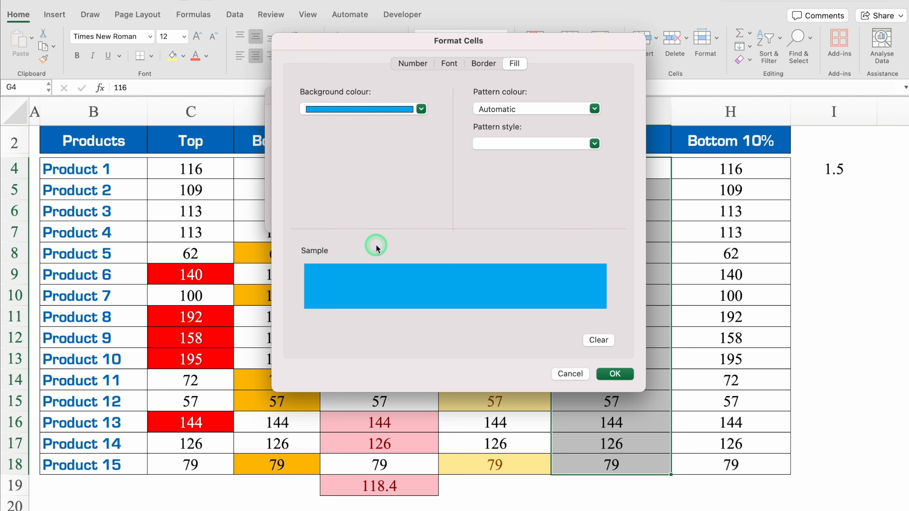
click(615, 374)
click(536, 214)
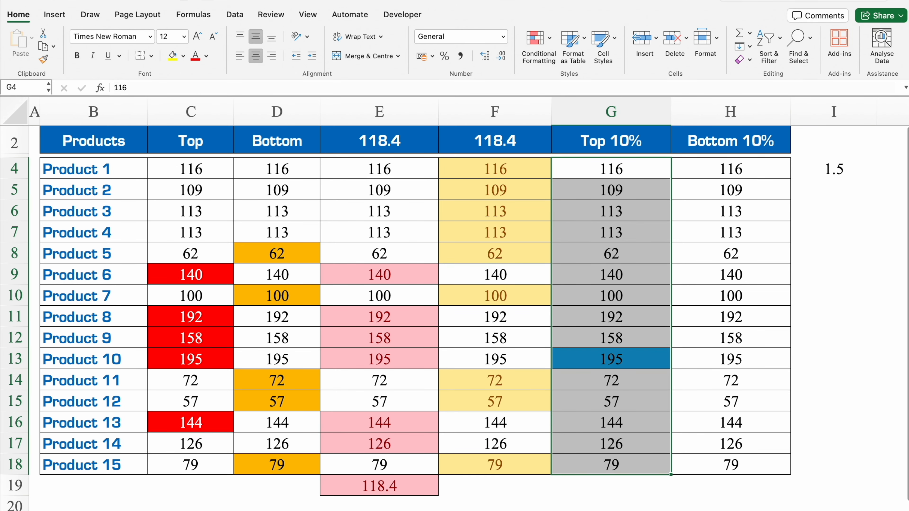
Step: Fill cell G18 down to G23 and on to G67 to test the Top 10% rule with more items
scroll(464, 369, down, 5)
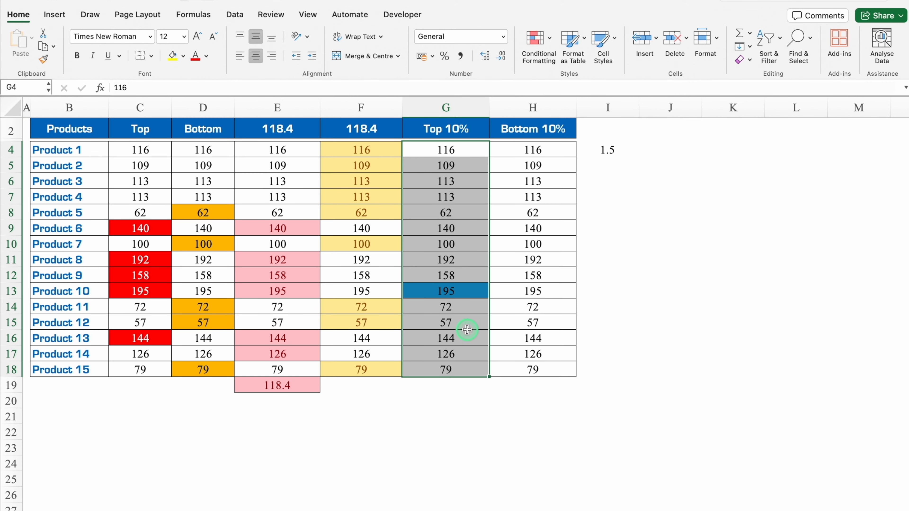
click(470, 369)
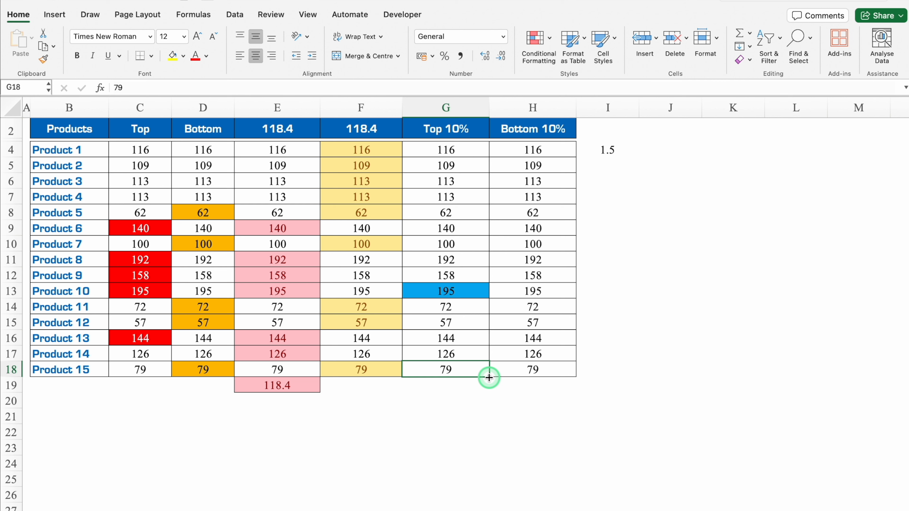
drag(488, 377, 487, 449)
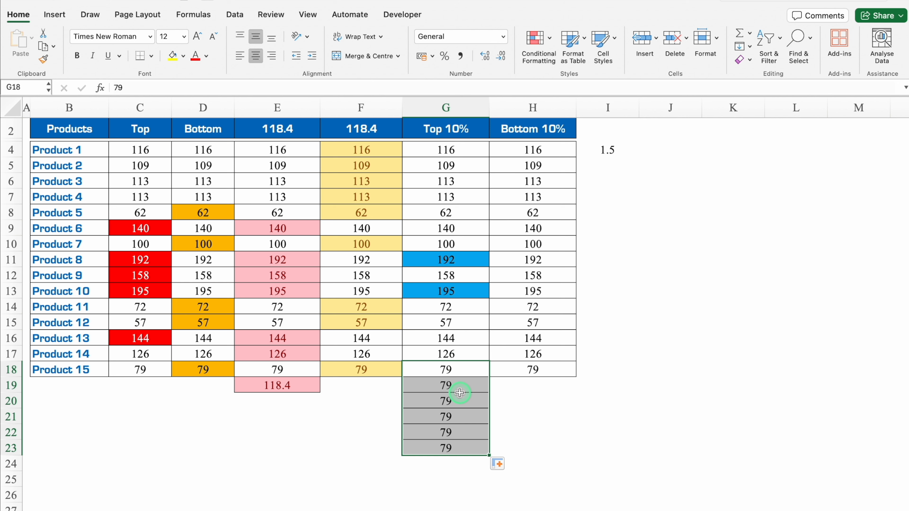
mouse_move(489, 454)
mouse_down()
mouse_move(495, 499)
mouse_move(482, 461)
mouse_up()
scroll(482, 462, up, 15)
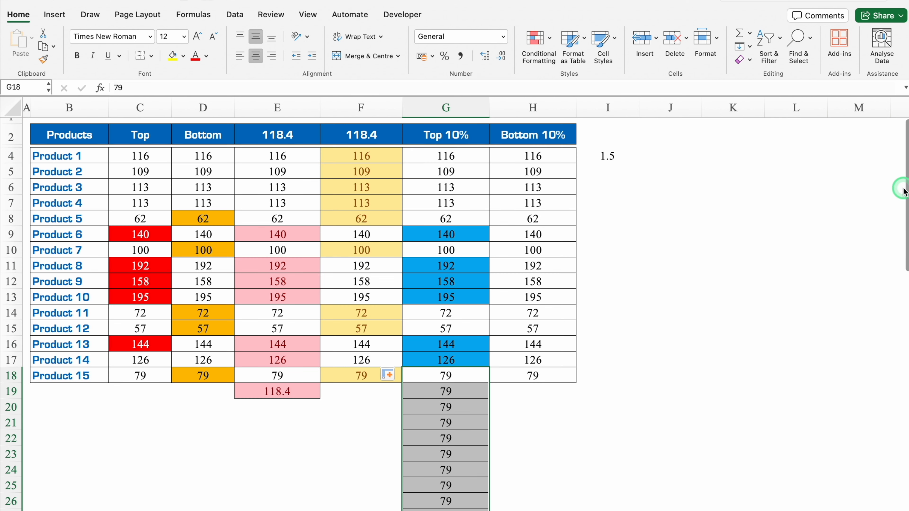
Step: Examine the extended range G4:G67 and check each cell highlighted by the Top 10% rule
click(486, 161)
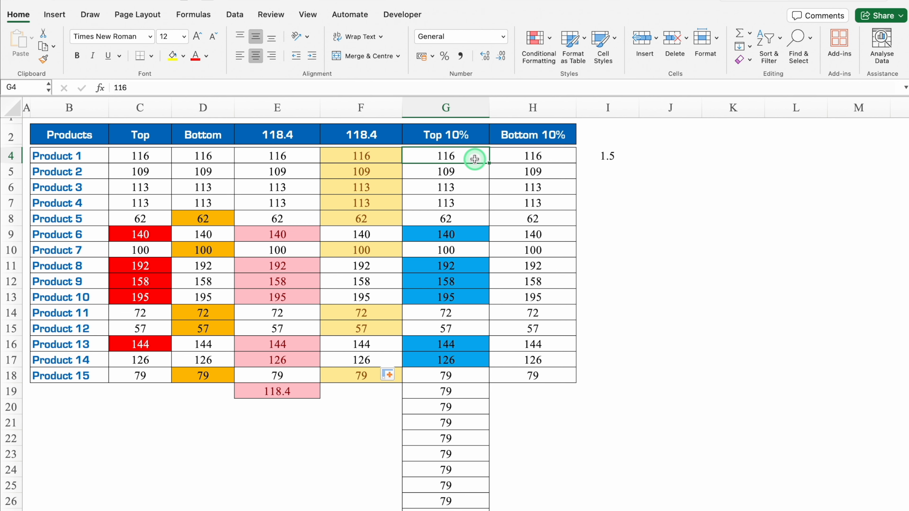
key(ctrl+shift+Down)
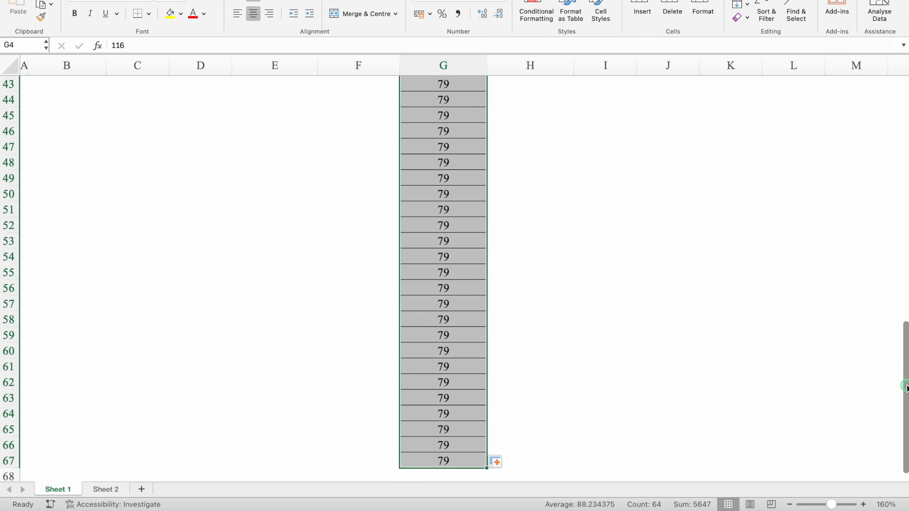
drag(906, 385, 888, 158)
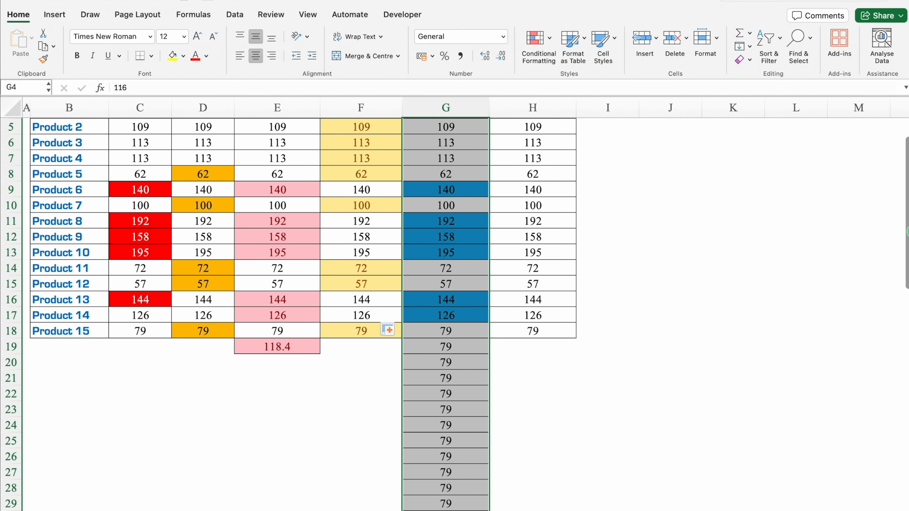
drag(907, 229, 906, 172)
click(472, 296)
click(470, 233)
click(470, 265)
click(470, 282)
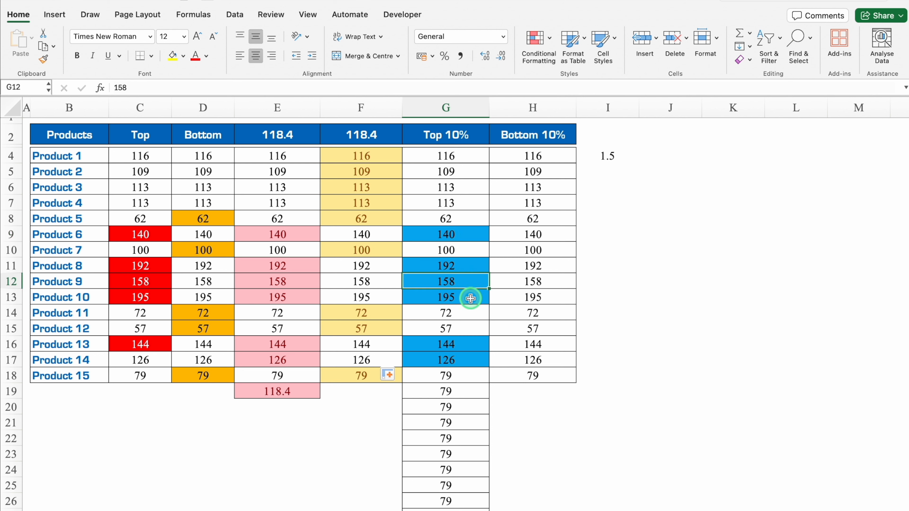
click(470, 297)
click(469, 344)
click(473, 359)
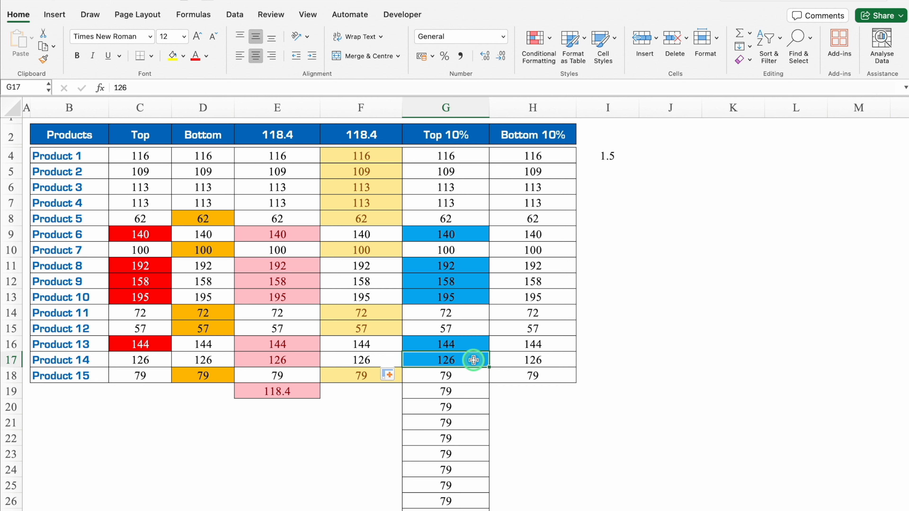
Step: Undo both fills below cell G18
key(super+z)
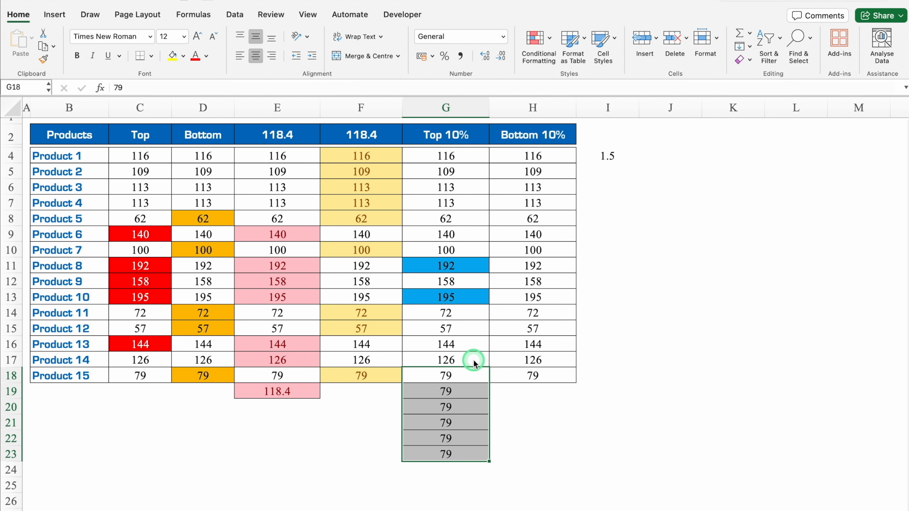
key(super+z)
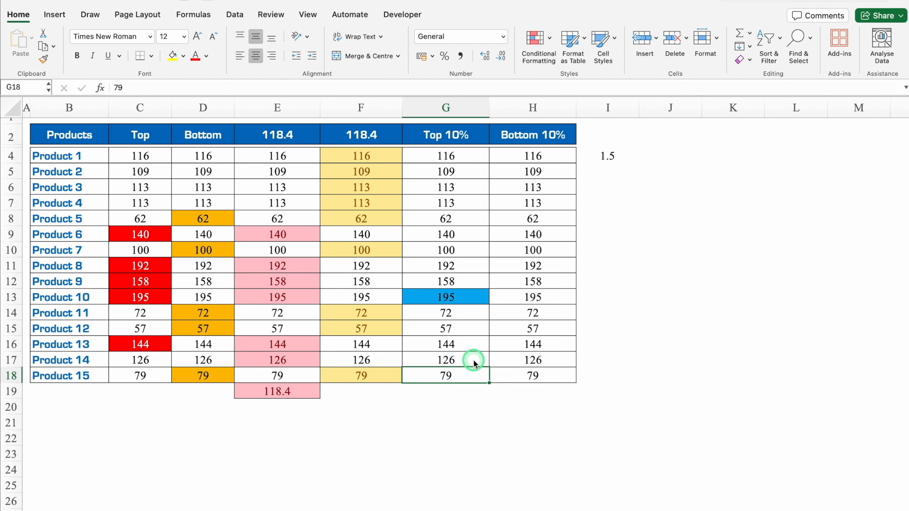
Step: Apply a Bottom 10% rule to H4:H18 with Light Red Fill with Dark Red Text
drag(558, 155, 557, 376)
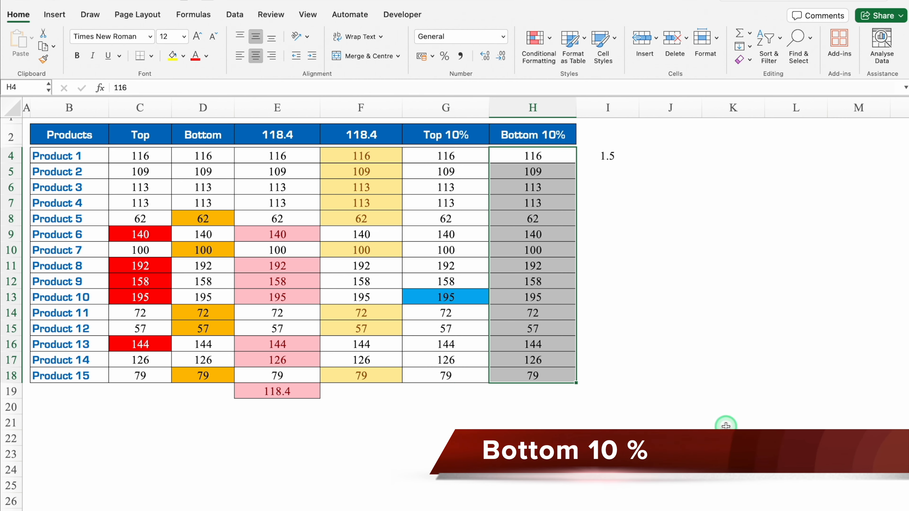
scroll(725, 425, up, 2)
click(549, 38)
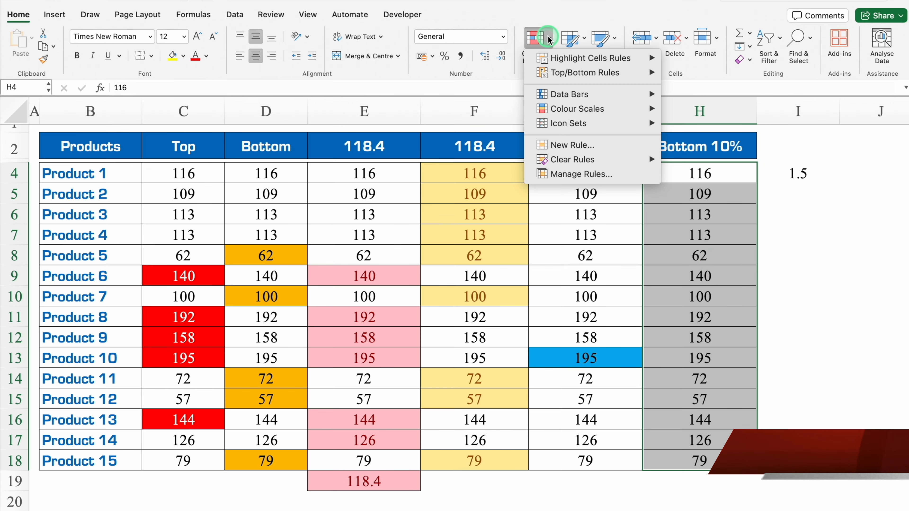
click(577, 74)
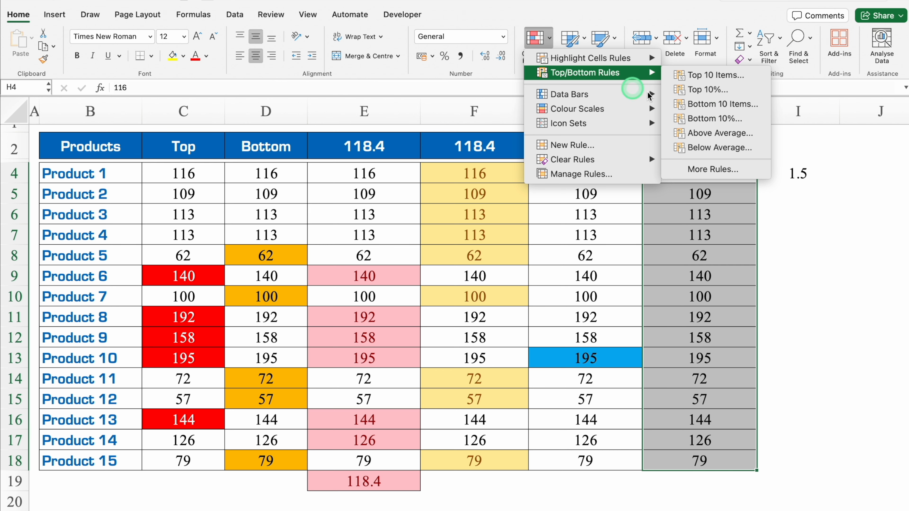
click(743, 121)
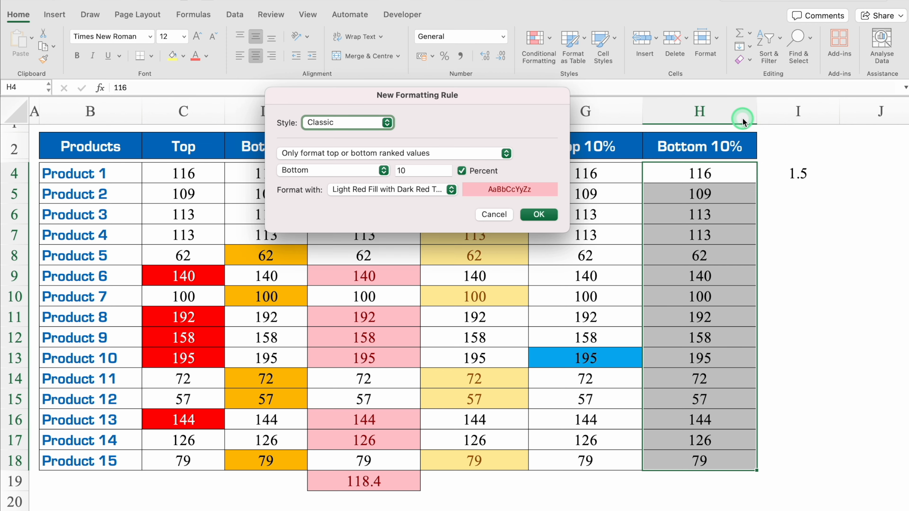
click(538, 214)
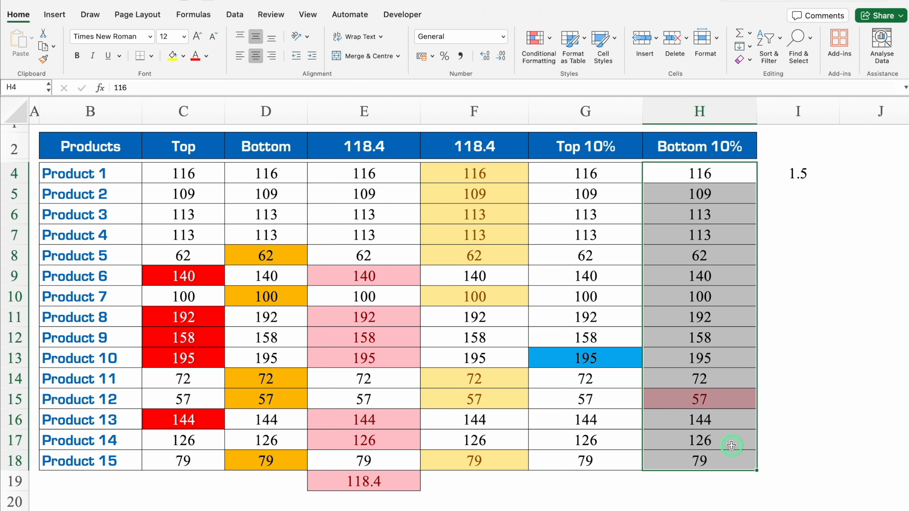
Step: Switch to the sheet with the Data Bars column and apply solid-fill green data bars to C4:C18
click(117, 510)
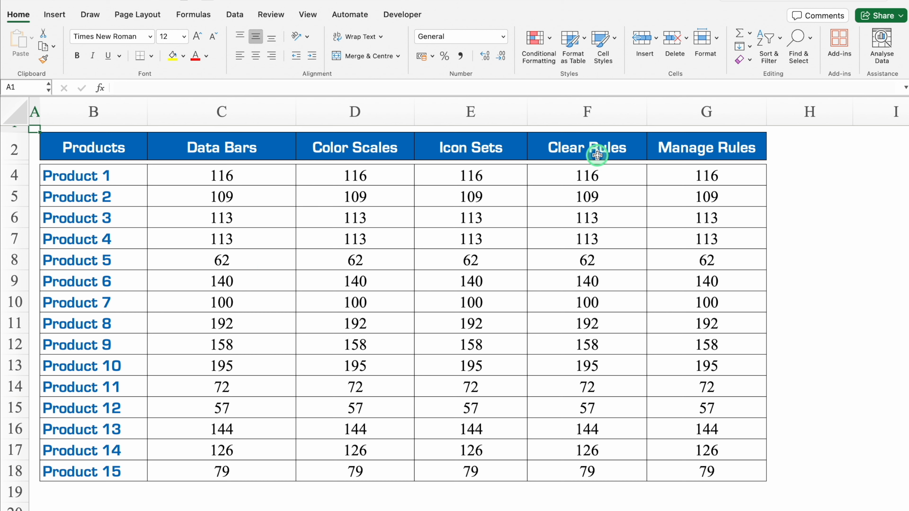
click(256, 174)
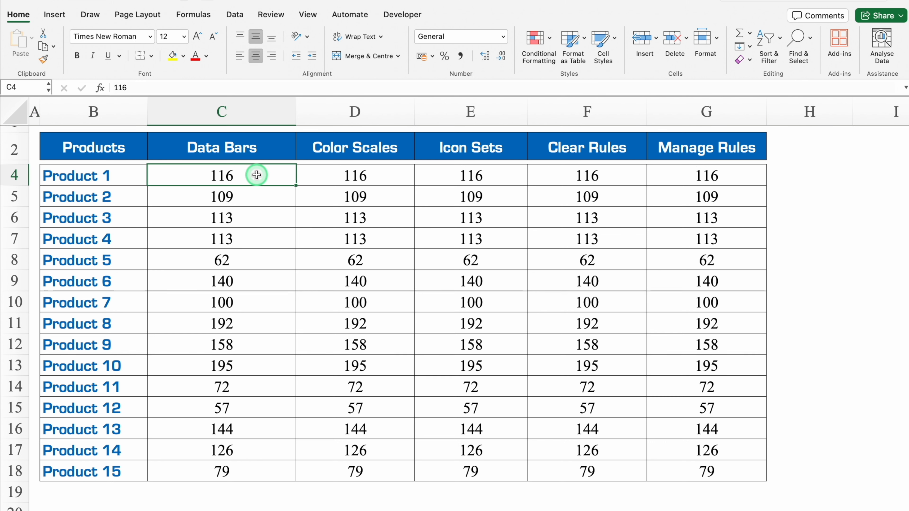
key(ctrl+shift+Down)
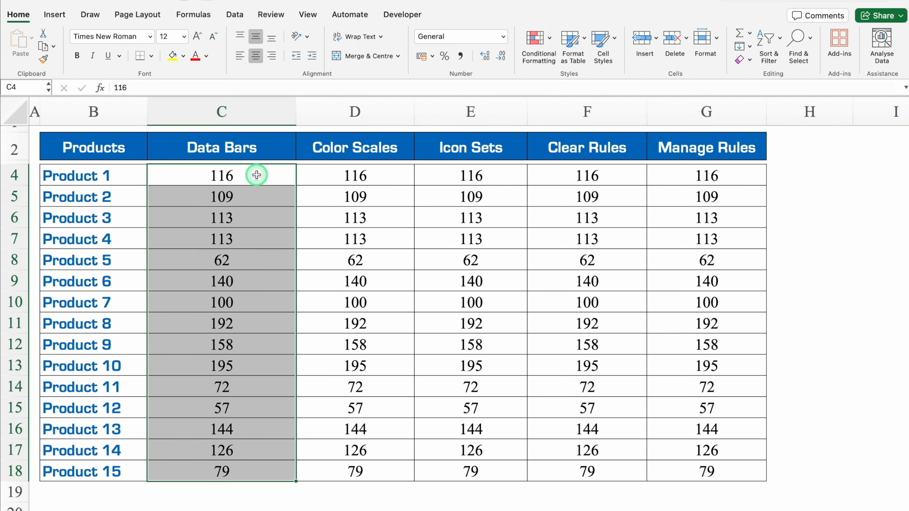
click(537, 38)
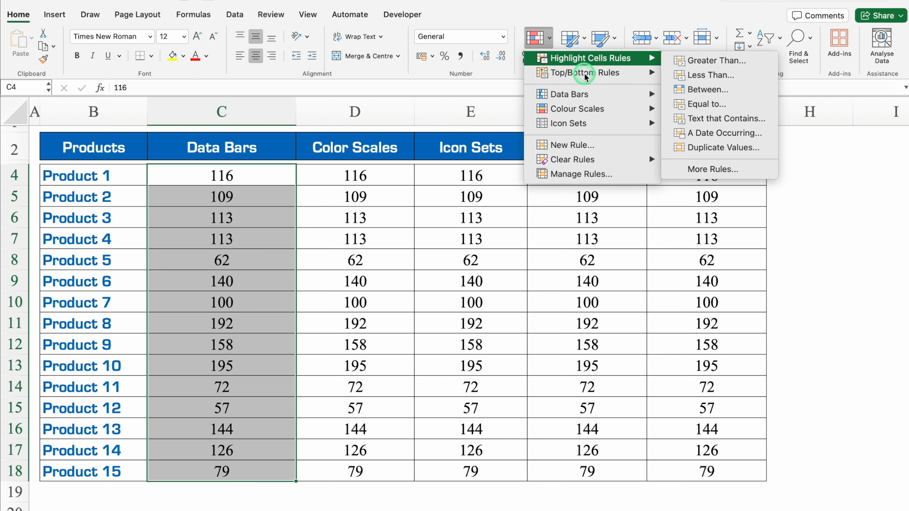
mouse_move(586, 76)
mouse_move(591, 96)
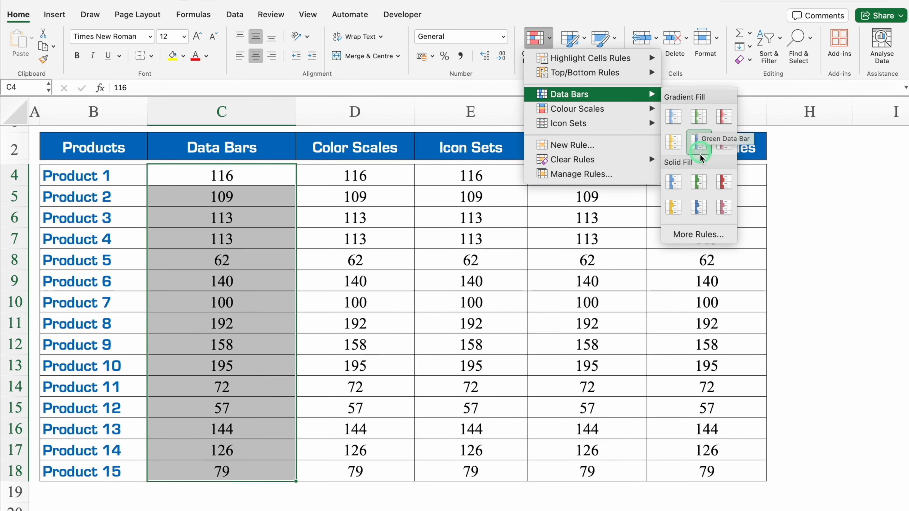
click(698, 182)
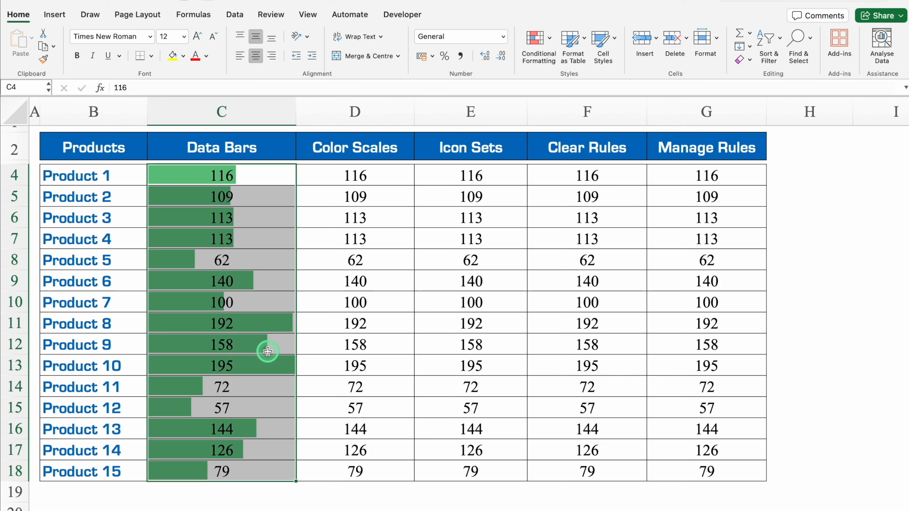
Step: Test the data bars by setting Product 1's value in C4 to 20 and then to 500
click(252, 175)
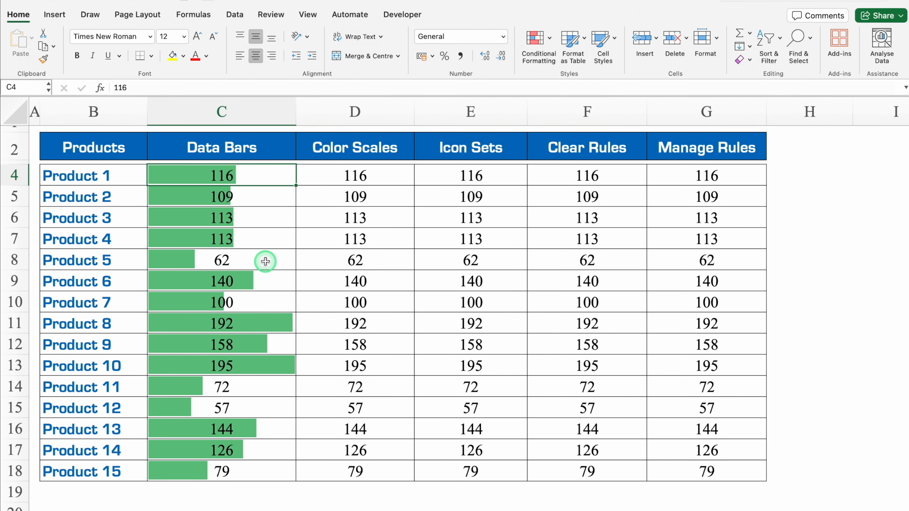
text(20)
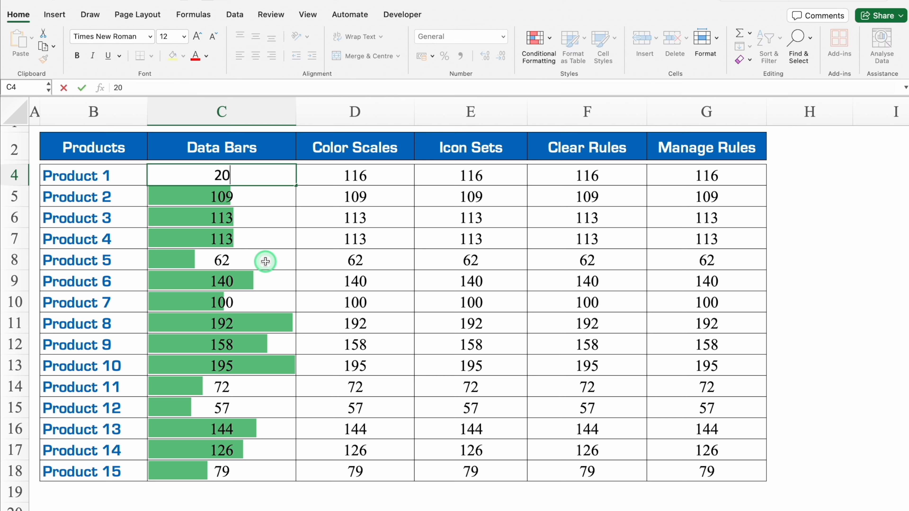
key(Return)
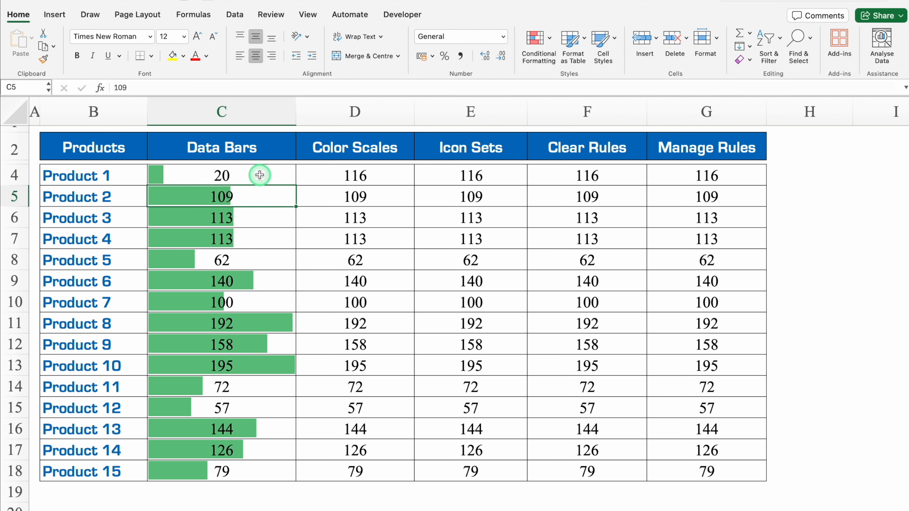
click(260, 175)
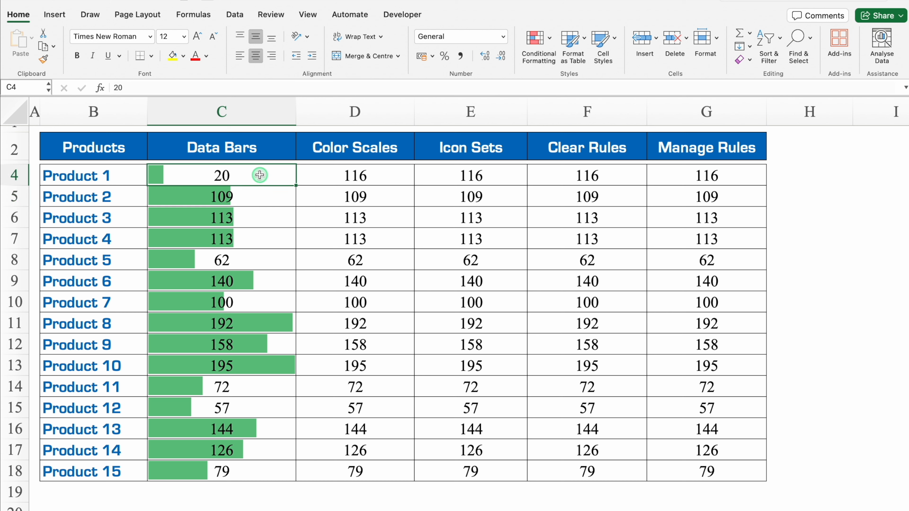
text(500)
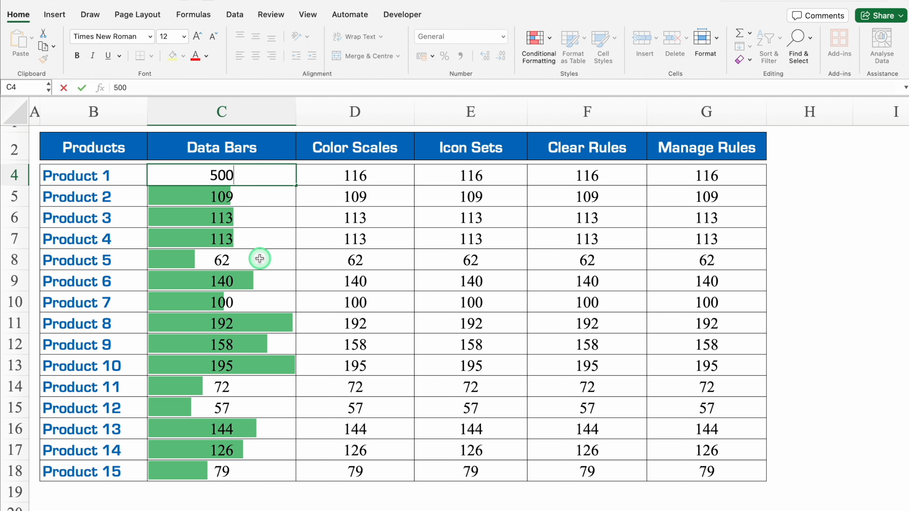
key(Return)
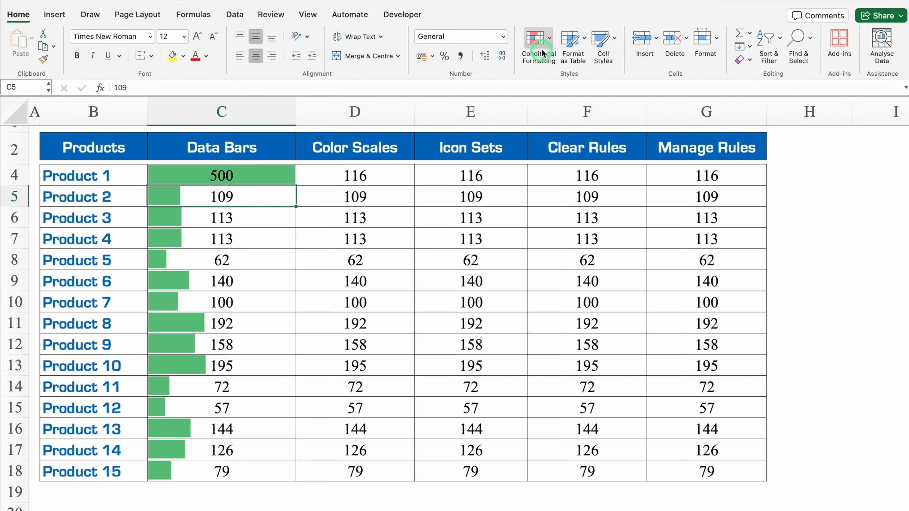
Step: Edit the data bar rule on C4:C18 so positive values use the standard purple fill, after trying standard green
click(550, 39)
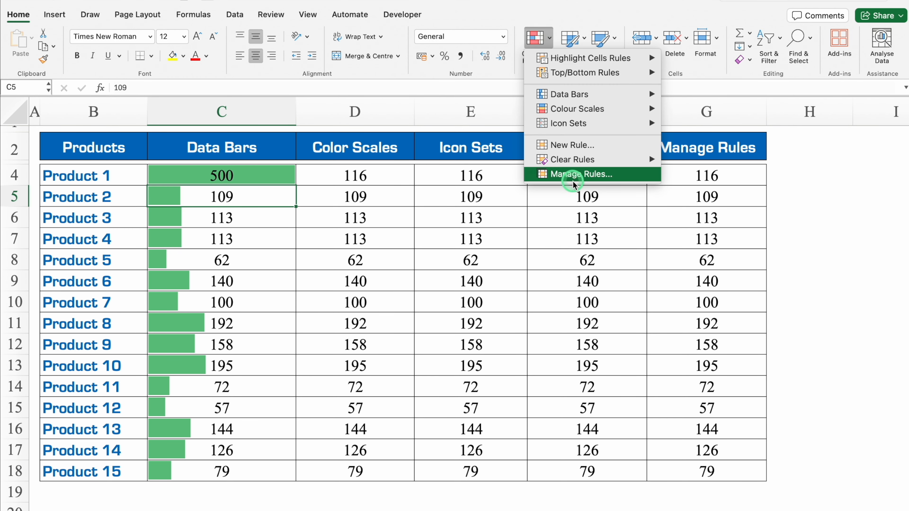
click(574, 174)
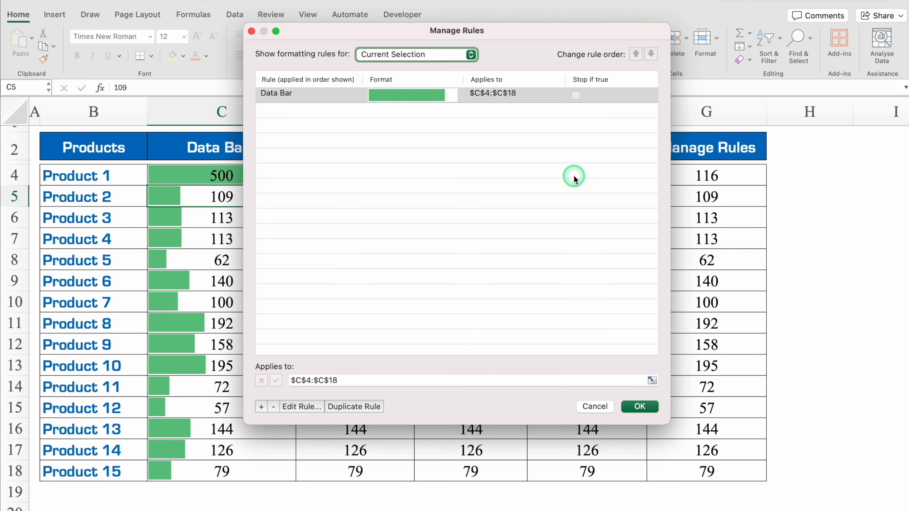
click(335, 95)
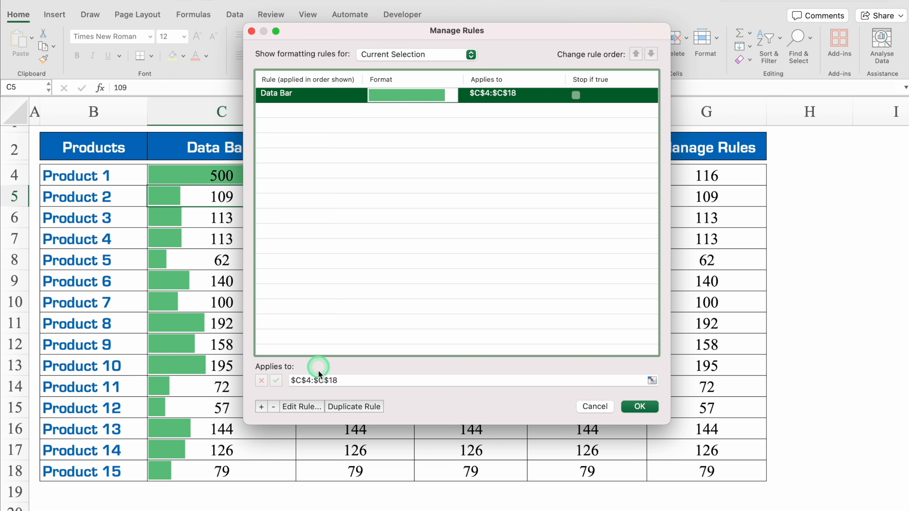
click(305, 407)
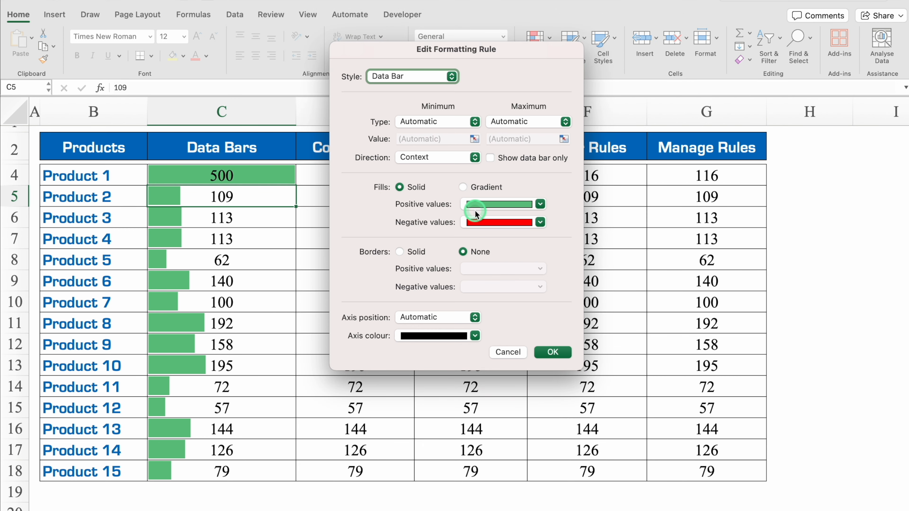
click(540, 204)
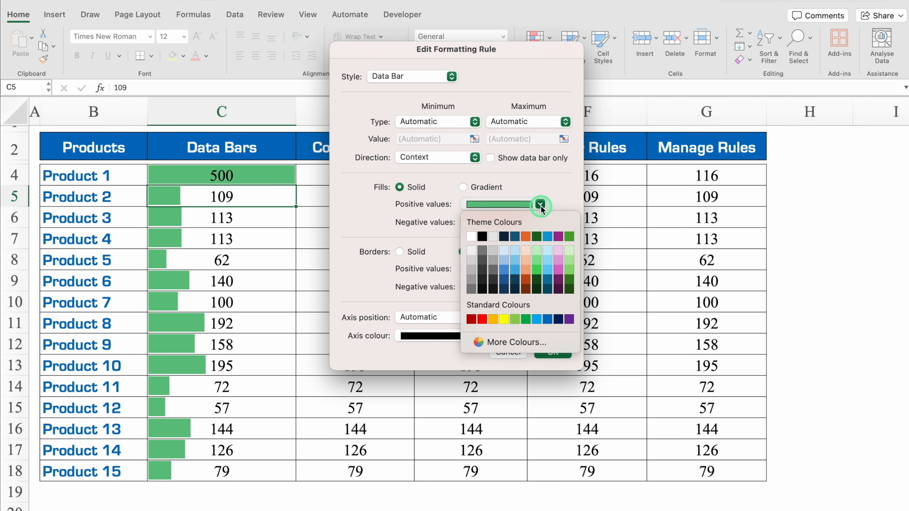
click(526, 318)
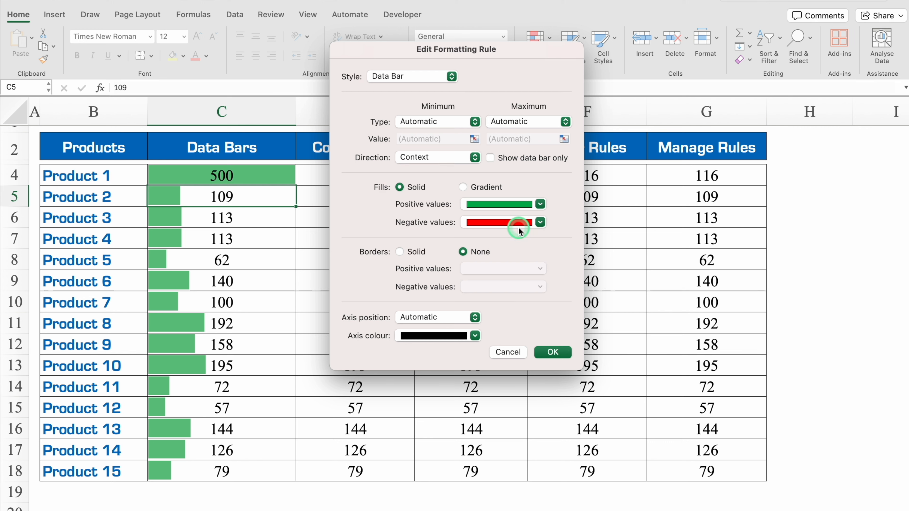
click(540, 206)
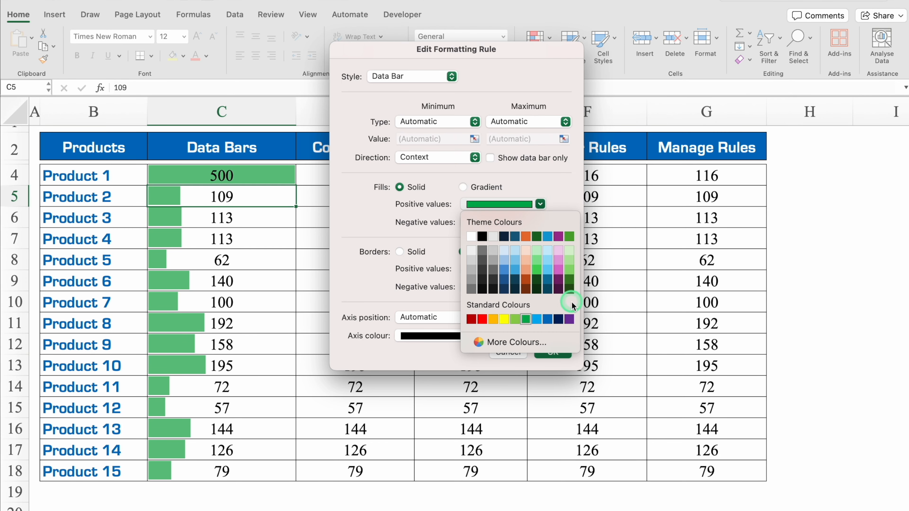
click(569, 319)
click(551, 352)
click(639, 419)
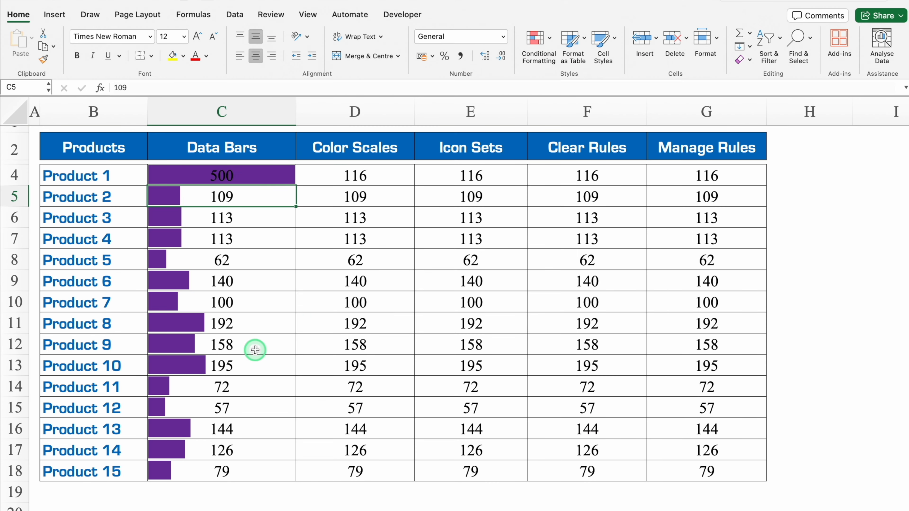
Step: Change Product 1's value in C4 to -500 to test the negative data bar
click(223, 176)
click(116, 87)
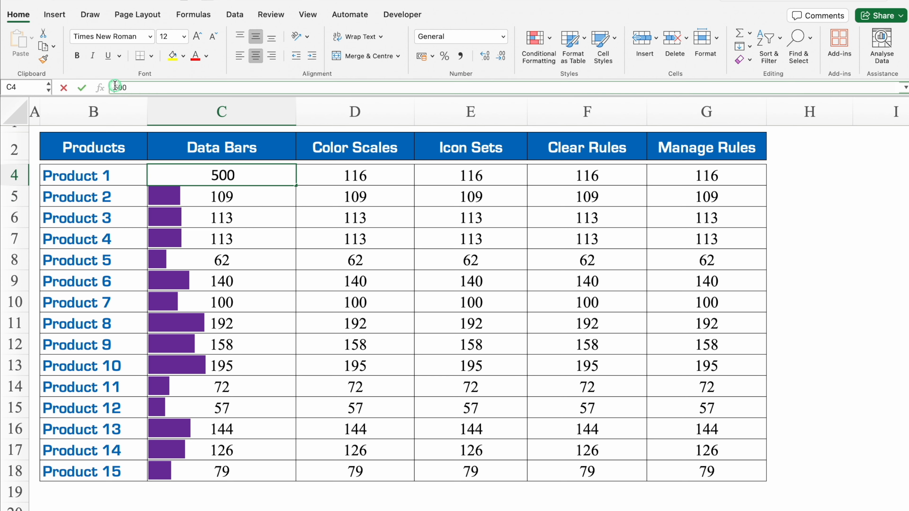
text(-)
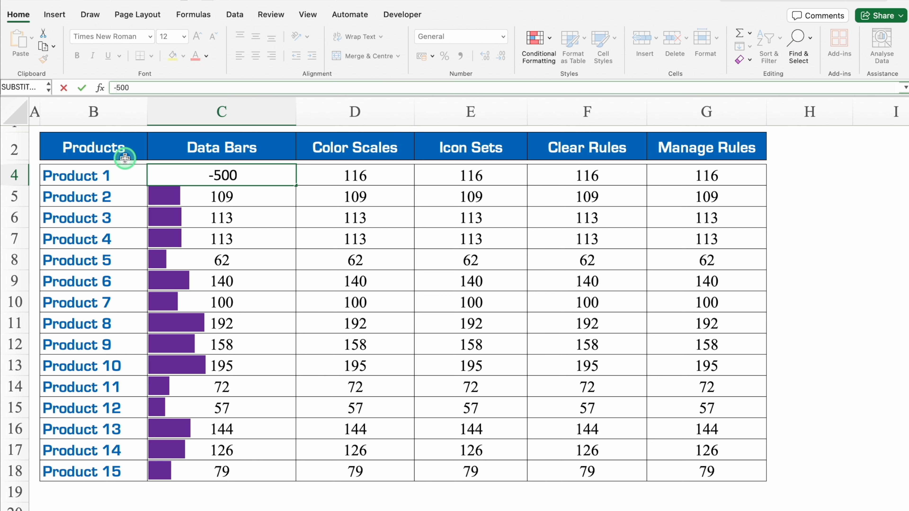
key(Return)
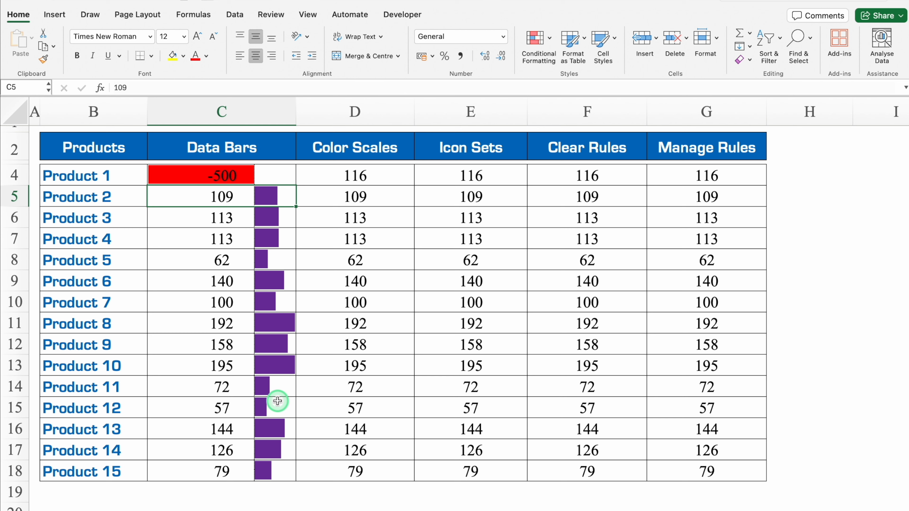
Step: Review the minimum and maximum type options of the C4:C18 data bar rule and change its fill to Gradient
click(539, 39)
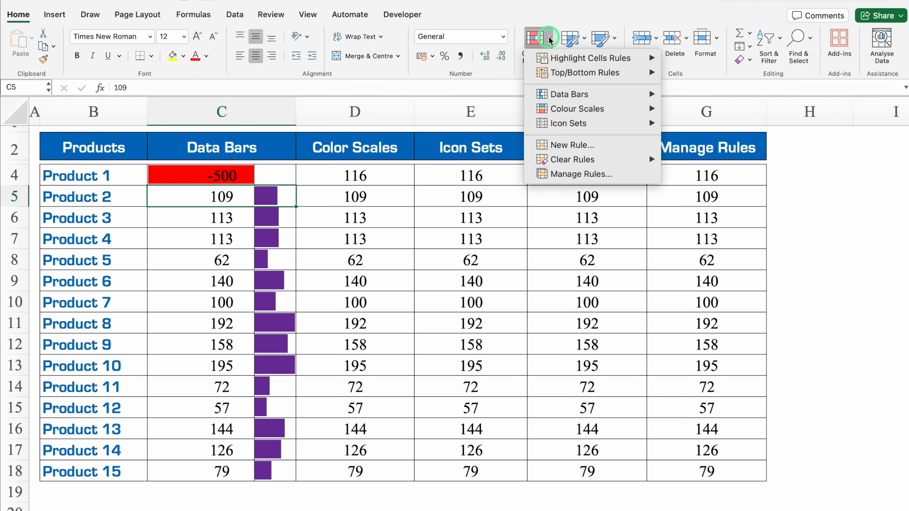
click(559, 174)
click(337, 85)
click(296, 430)
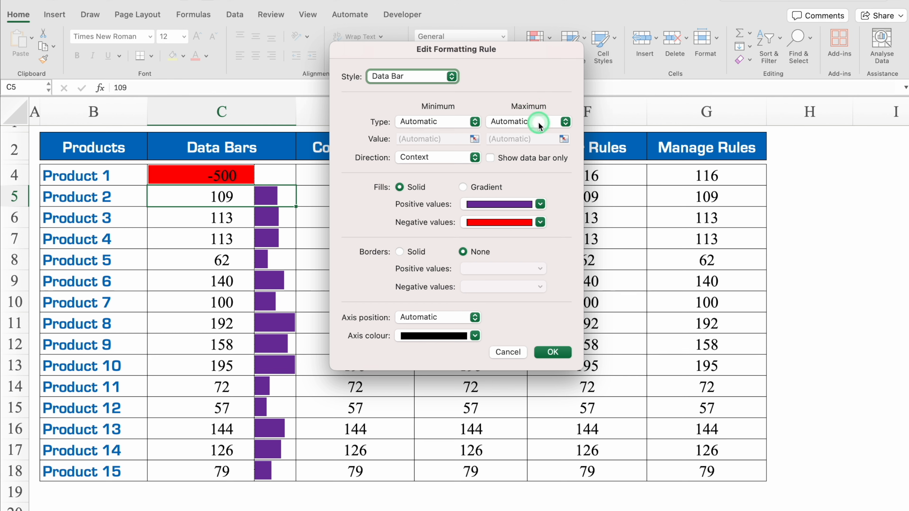
click(475, 122)
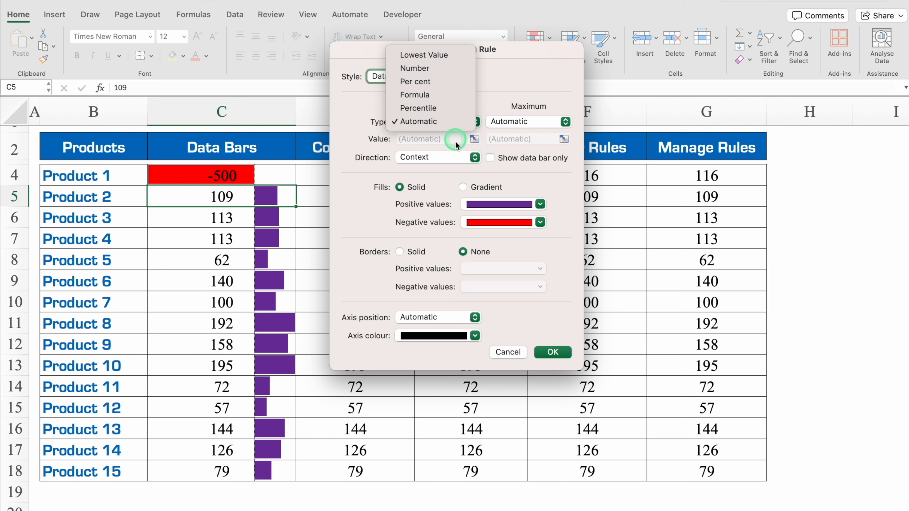
click(500, 113)
click(565, 122)
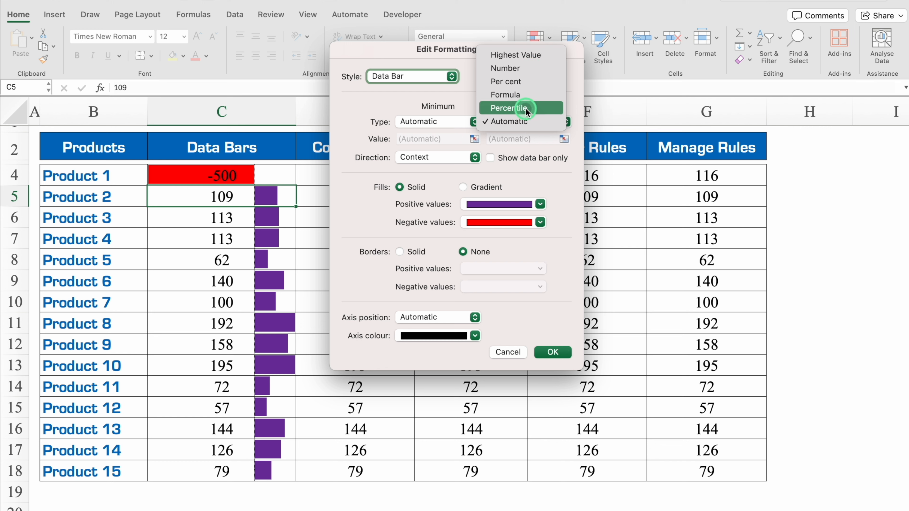
click(533, 185)
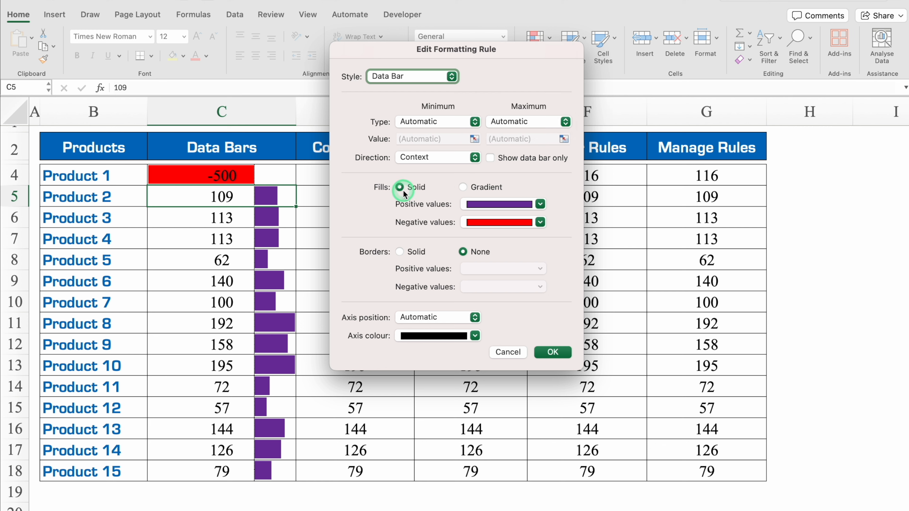
click(463, 189)
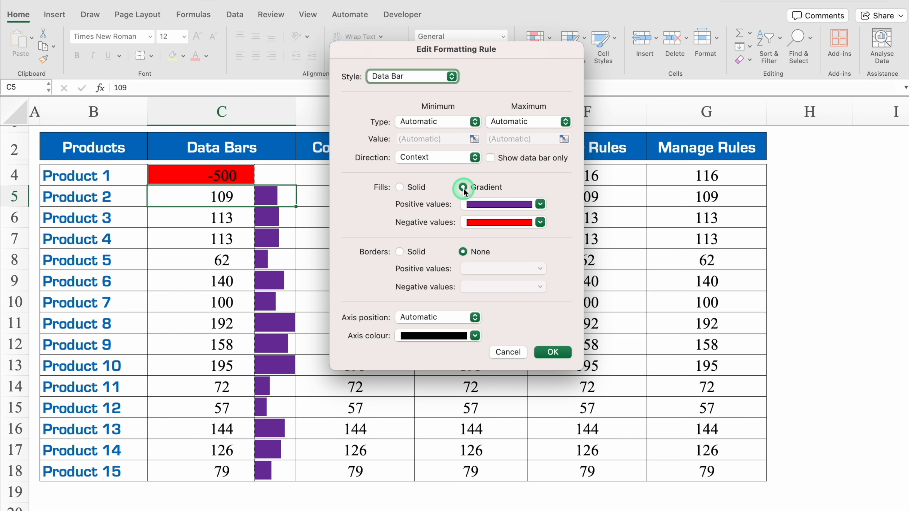
click(552, 352)
click(640, 445)
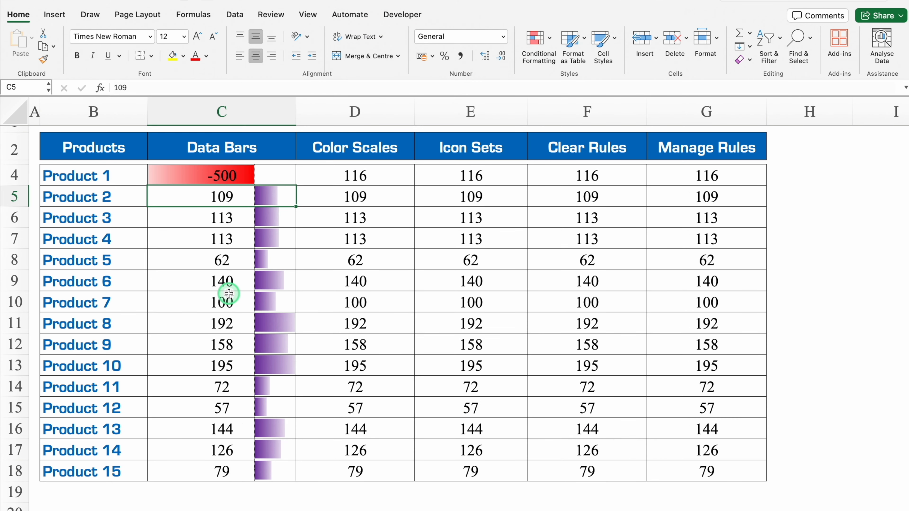
Step: Apply the three-colour scale running from green for high values through yellow to red for low values to D4:D18
click(368, 173)
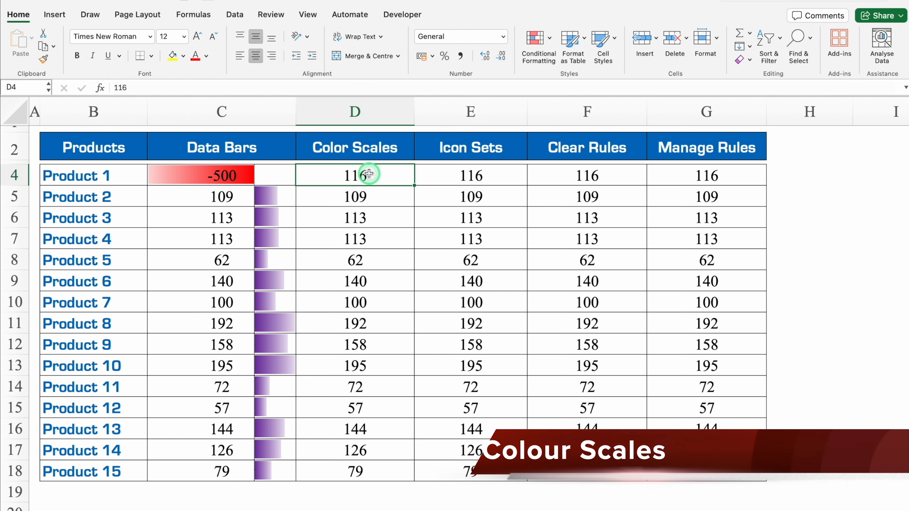
key(ctrl+shift+Down)
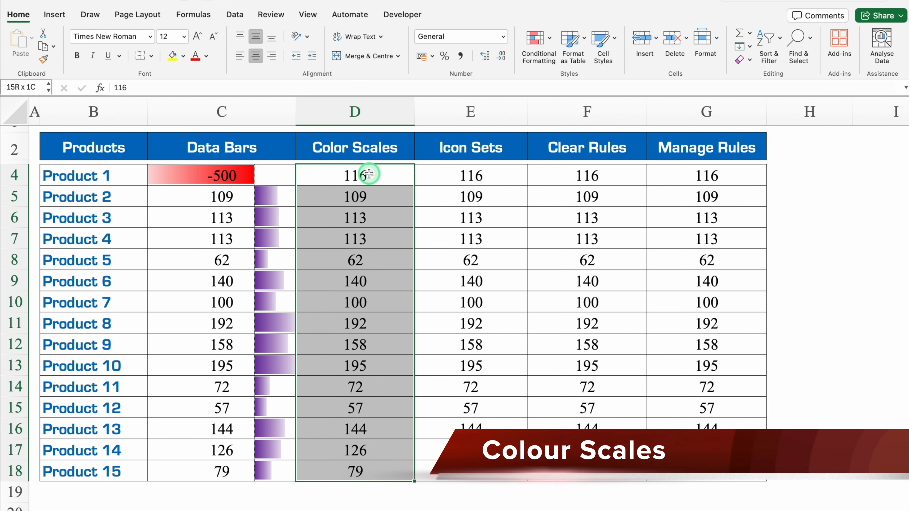
click(550, 37)
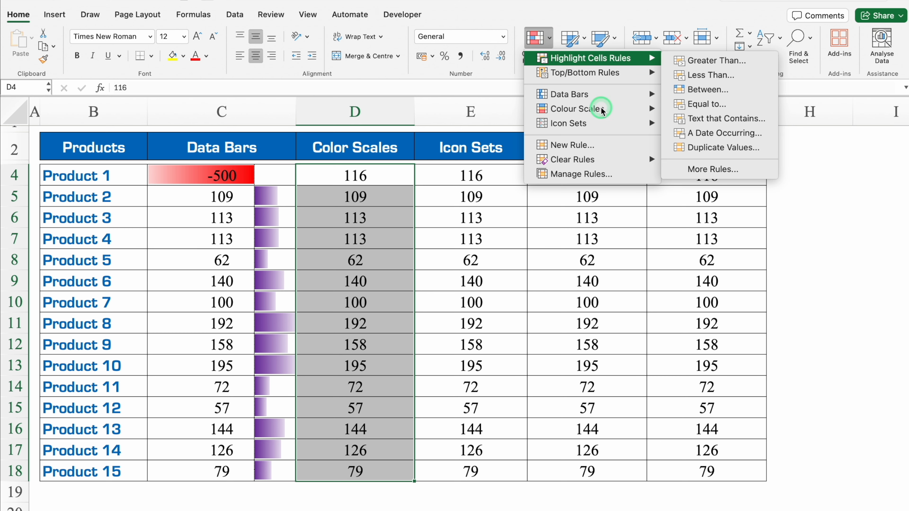
mouse_move(603, 111)
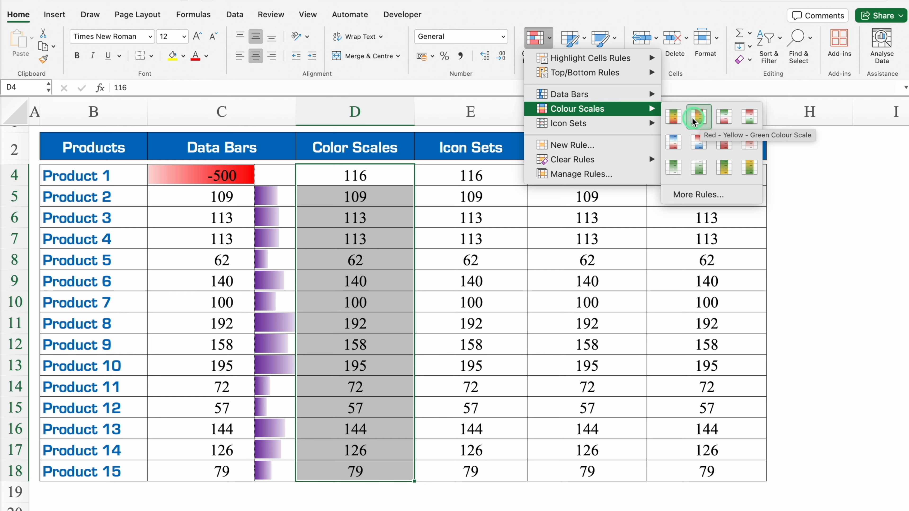
click(676, 118)
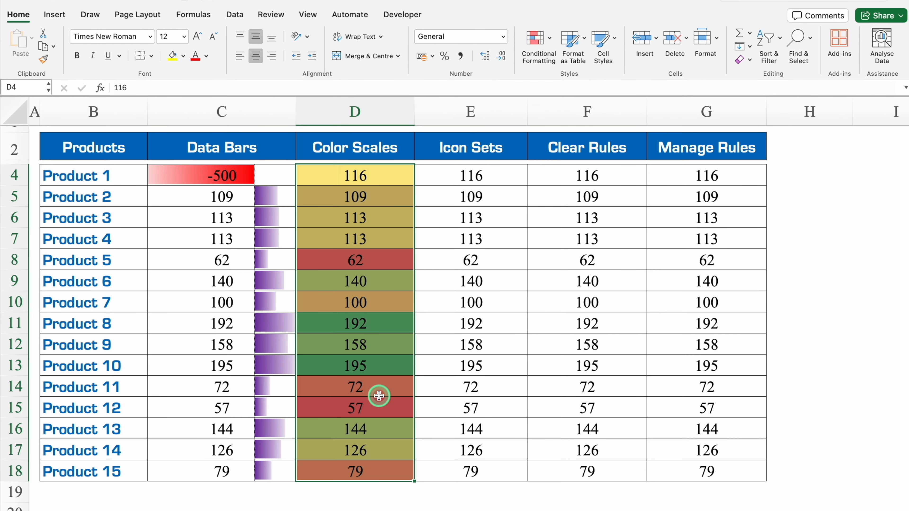
Step: Open the colour scale rule of D4:D18 for editing and set its minimum colour to standard light green
click(550, 39)
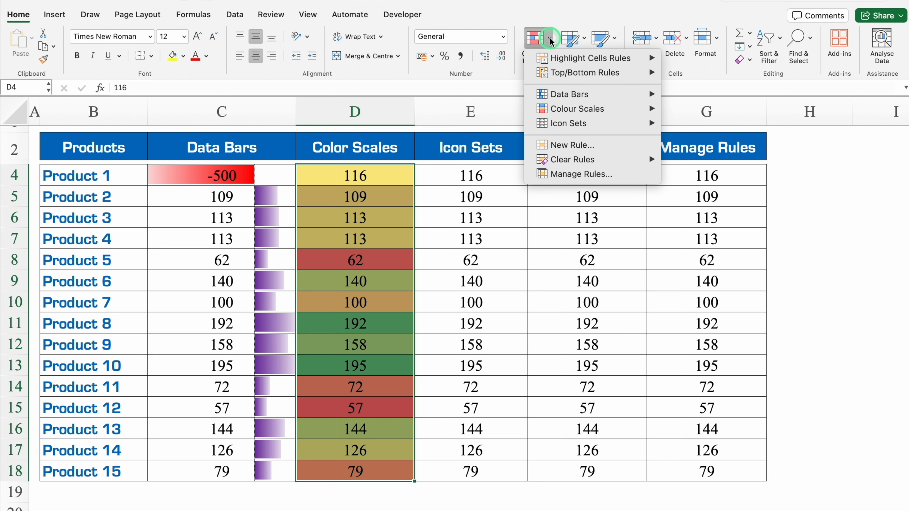
click(566, 174)
click(355, 90)
click(353, 87)
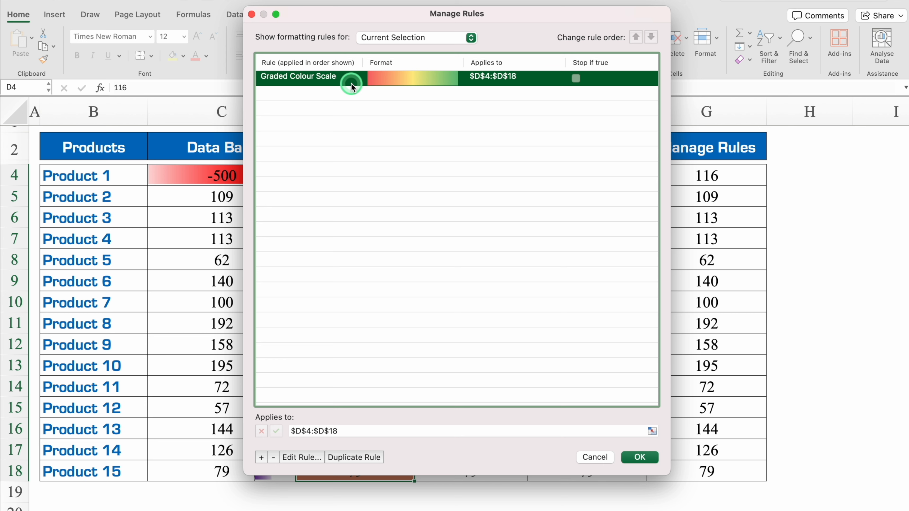
click(297, 457)
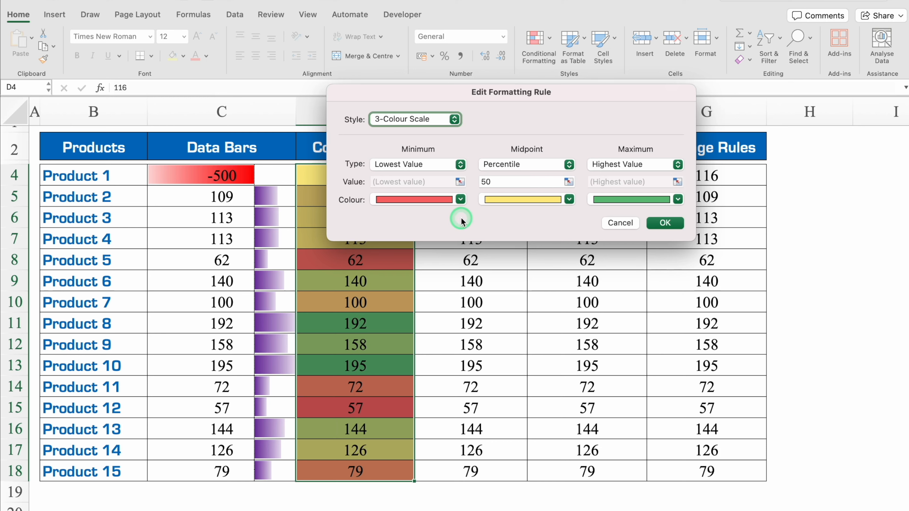
click(461, 198)
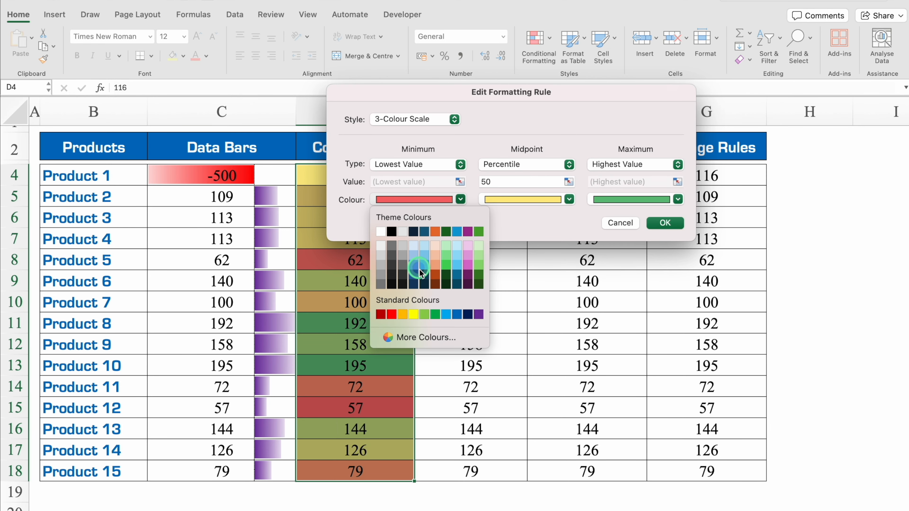
click(424, 314)
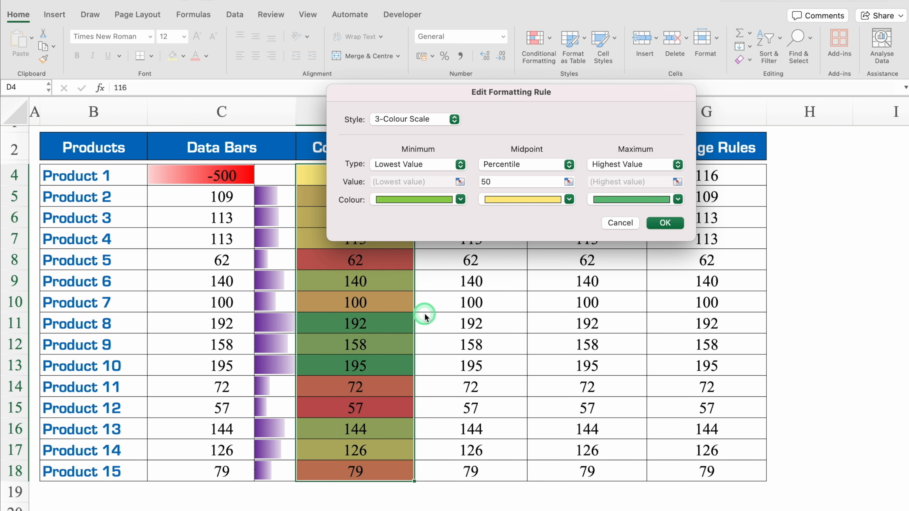
Step: Set the colour scale rule's midpoint to grey and its maximum to standard red, and apply the edited rule to D4:D18
click(568, 200)
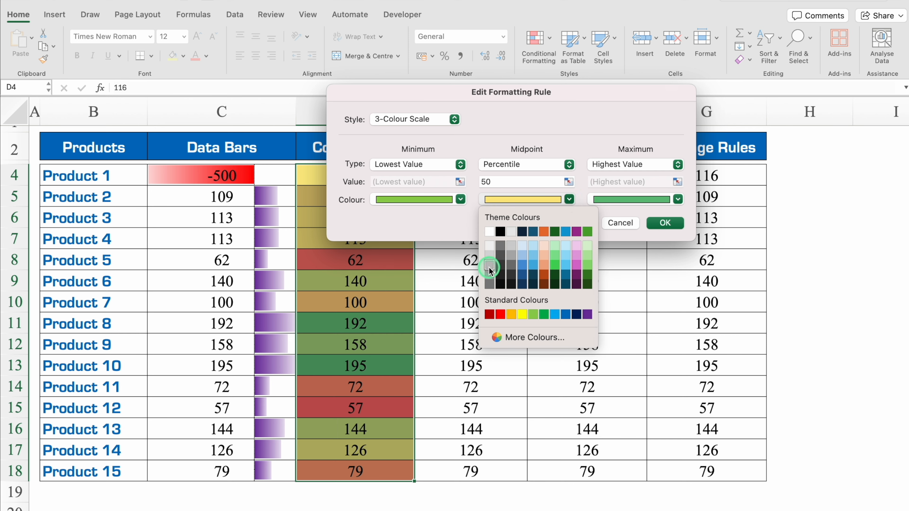
click(490, 267)
click(677, 199)
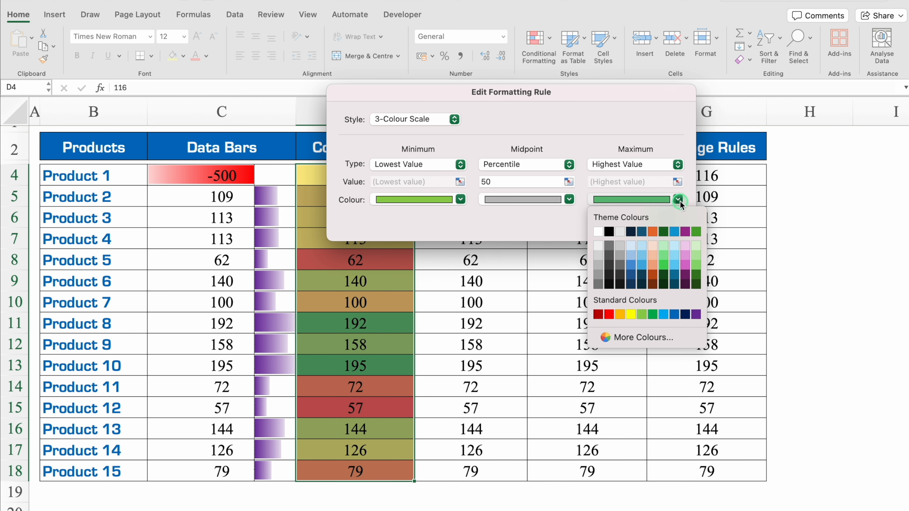
click(609, 315)
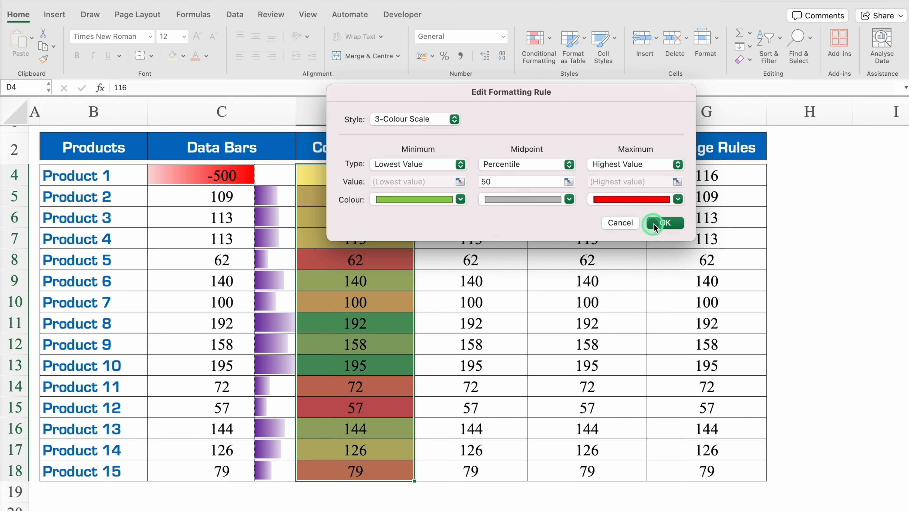
click(664, 223)
click(639, 469)
click(810, 216)
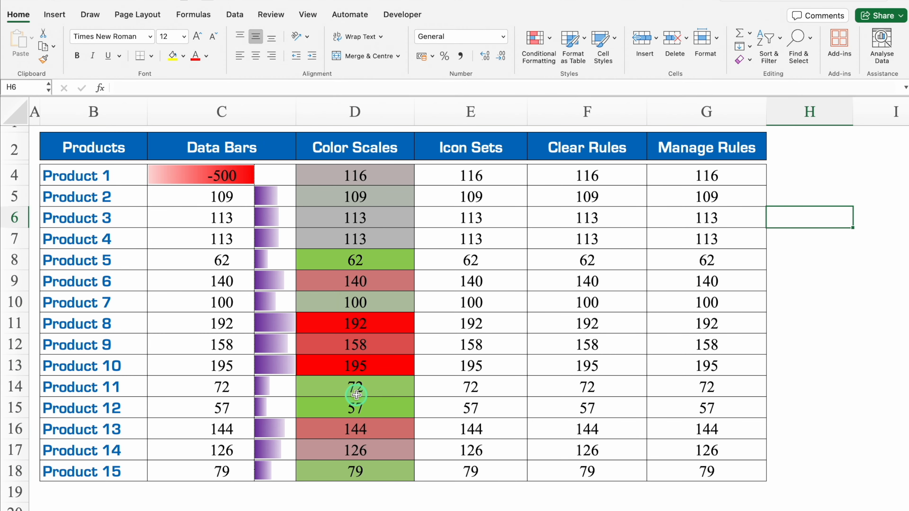
Step: Test the colour scale by setting Product 1's value in D4 to 20
click(374, 177)
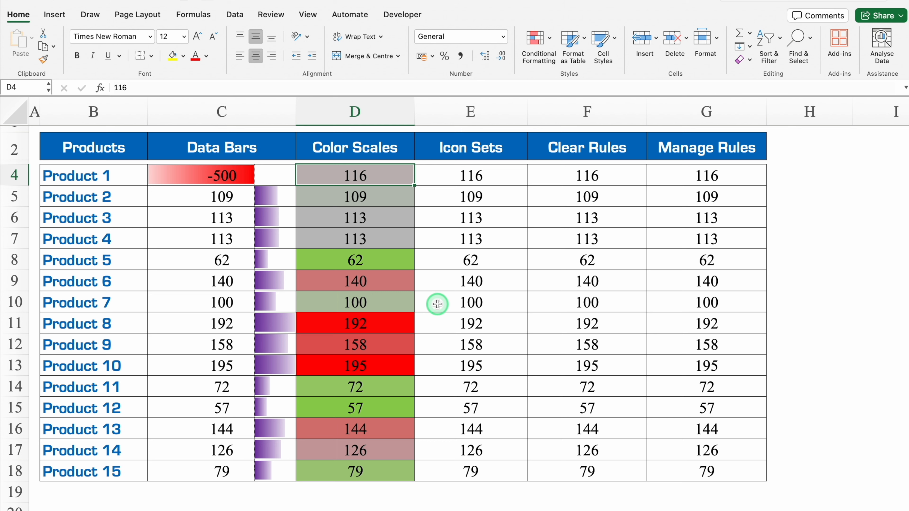
text(20)
key(Return)
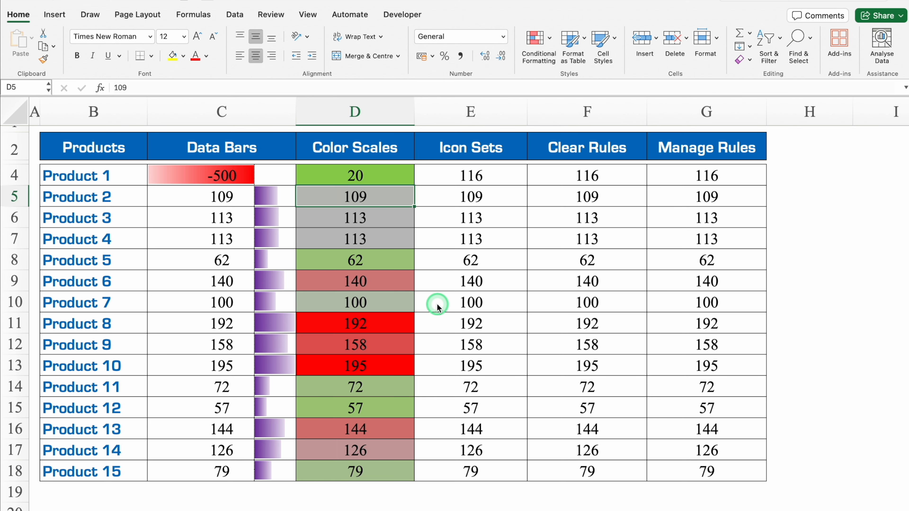
Step: Apply the directional icon set with three coloured arrows to the Icon Sets values in E4:E18
click(499, 175)
drag(499, 175, 497, 471)
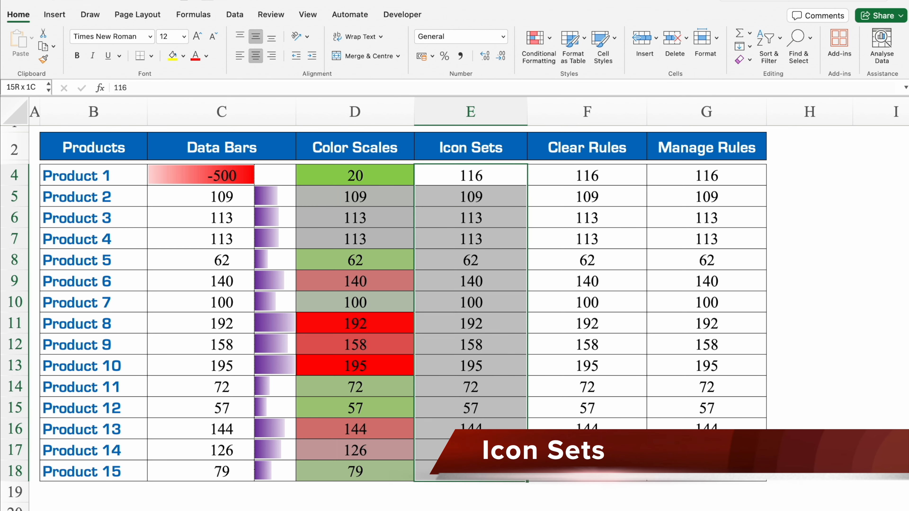
click(549, 38)
click(618, 111)
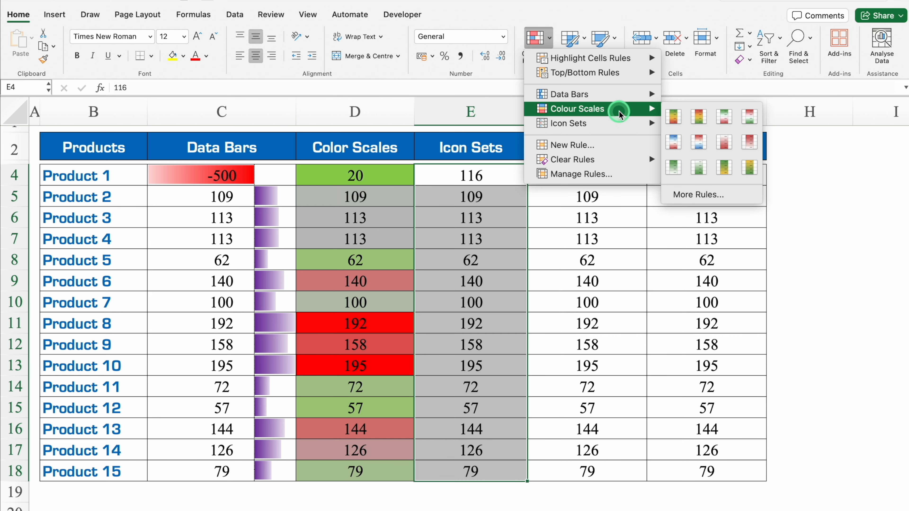
click(614, 124)
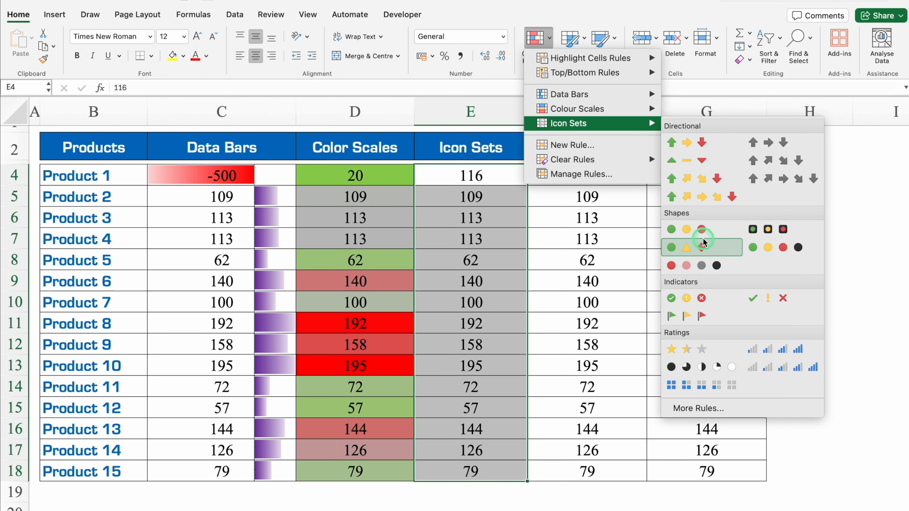
click(694, 142)
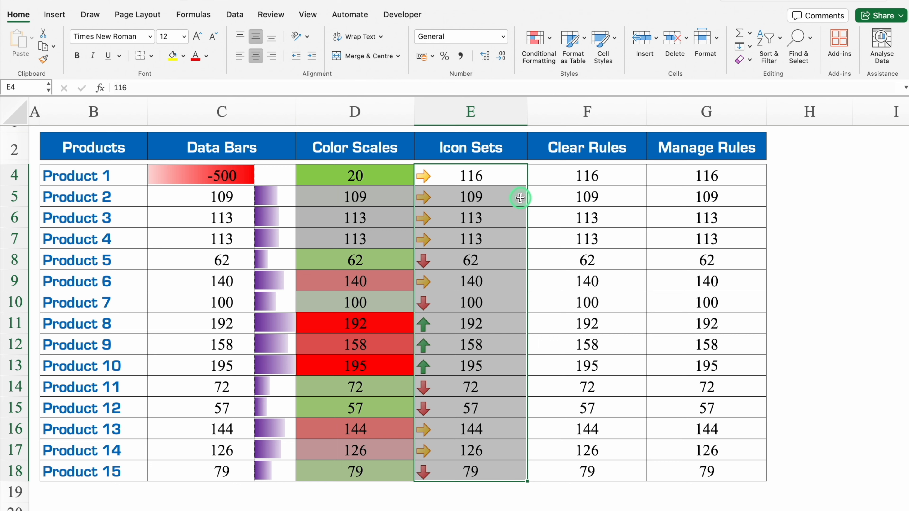
Step: Try showing only the icons in the icon set rule on E4:E18, and undo the change
click(537, 40)
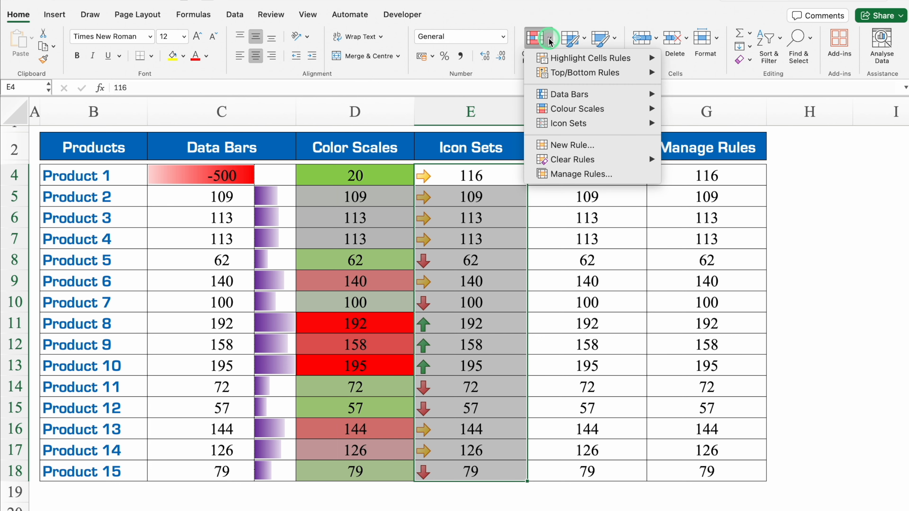
click(569, 174)
click(330, 70)
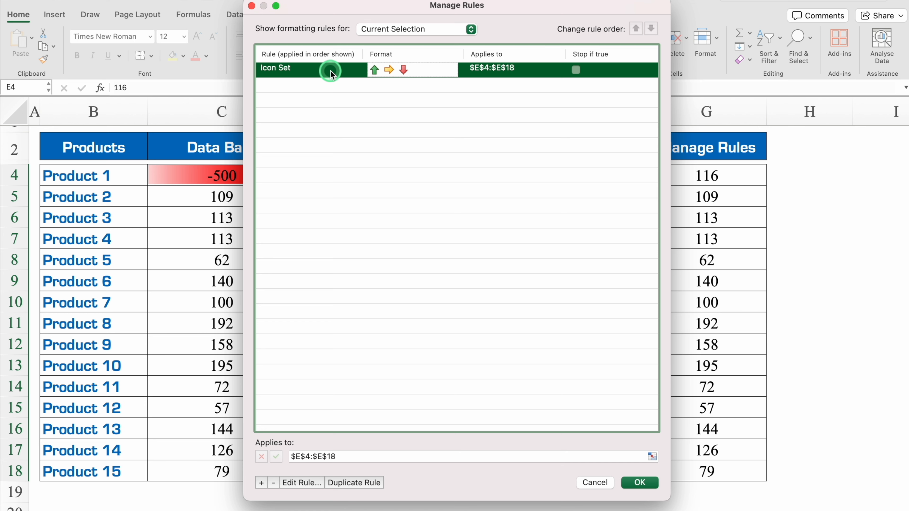
click(301, 483)
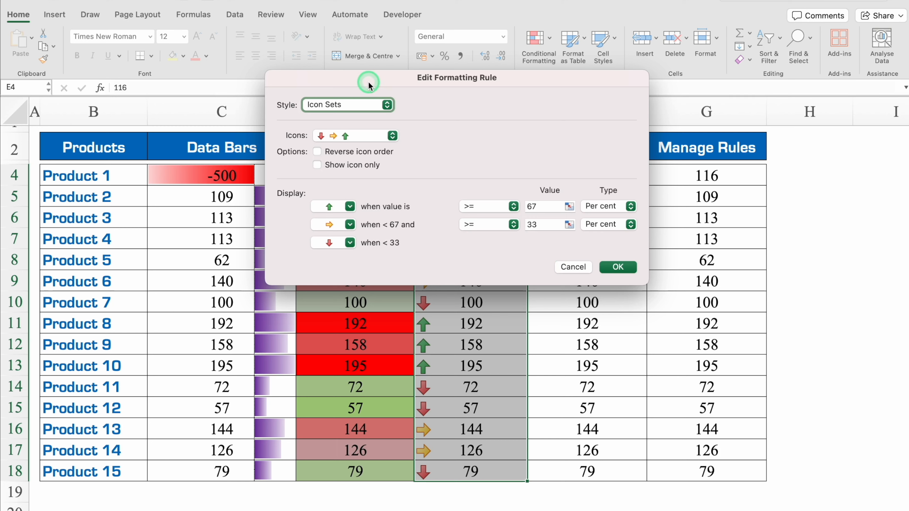
drag(368, 81, 625, 127)
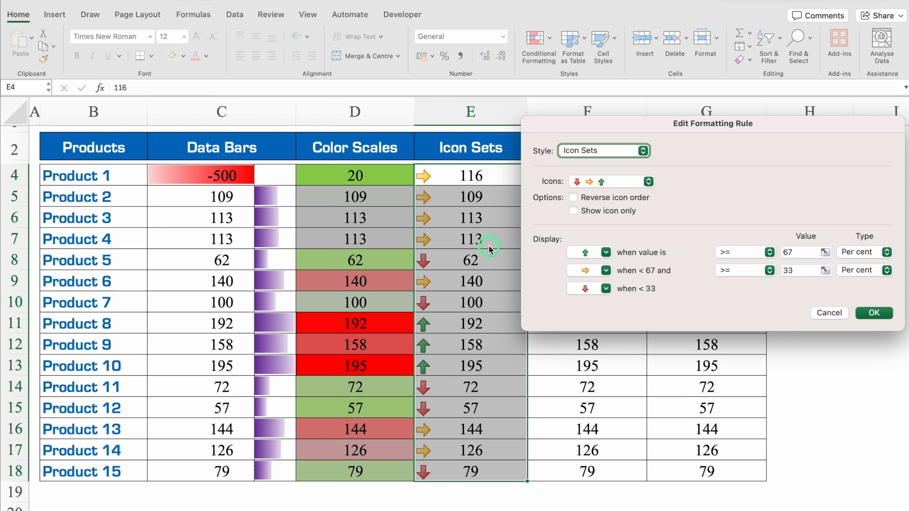
click(573, 211)
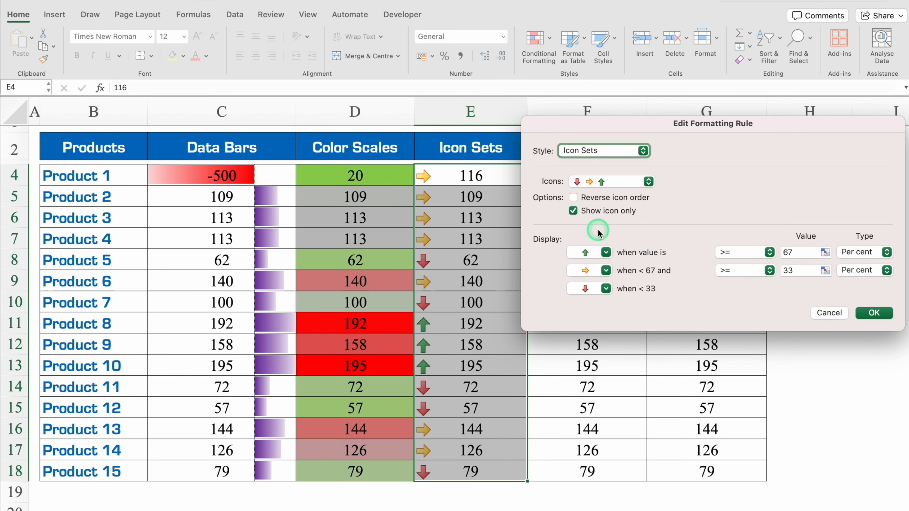
click(872, 312)
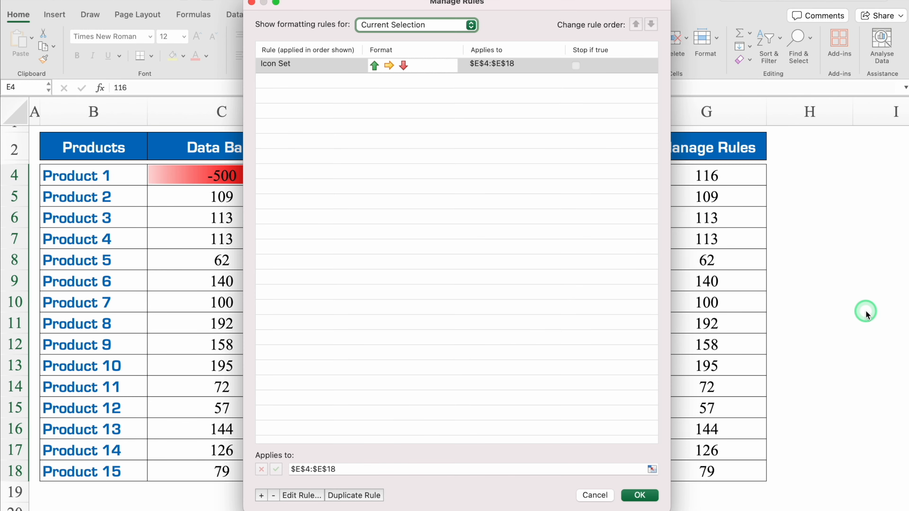
click(640, 495)
click(515, 178)
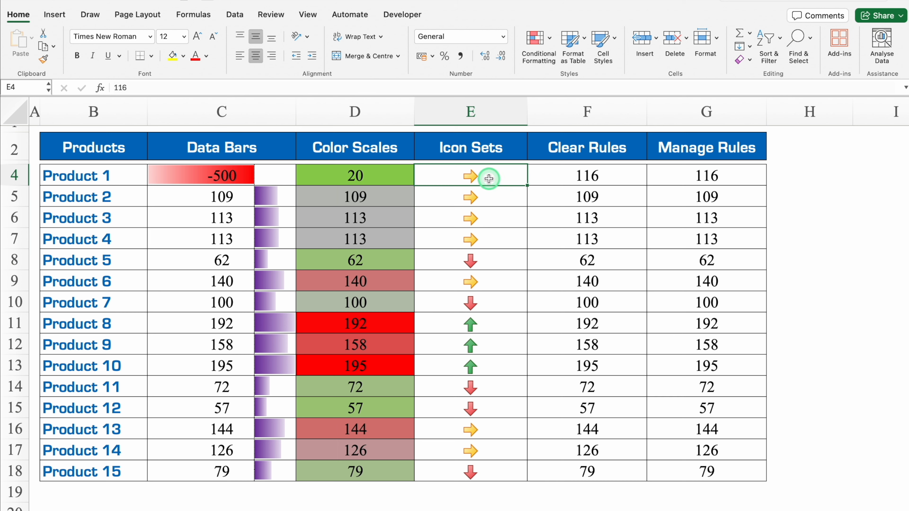
key(super+z)
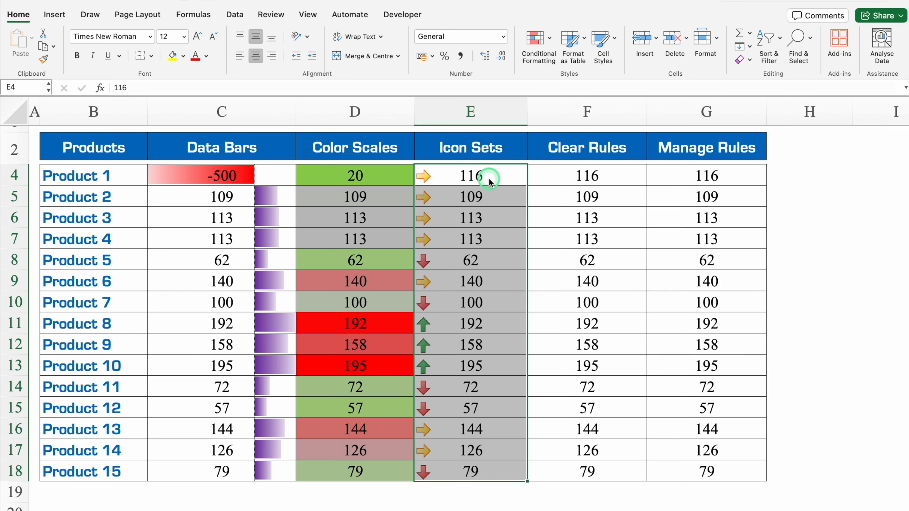
Step: Edit the icon set rule on E4:E18 to use the red, yellow and green traffic lights with black frames
click(537, 37)
click(568, 174)
click(342, 65)
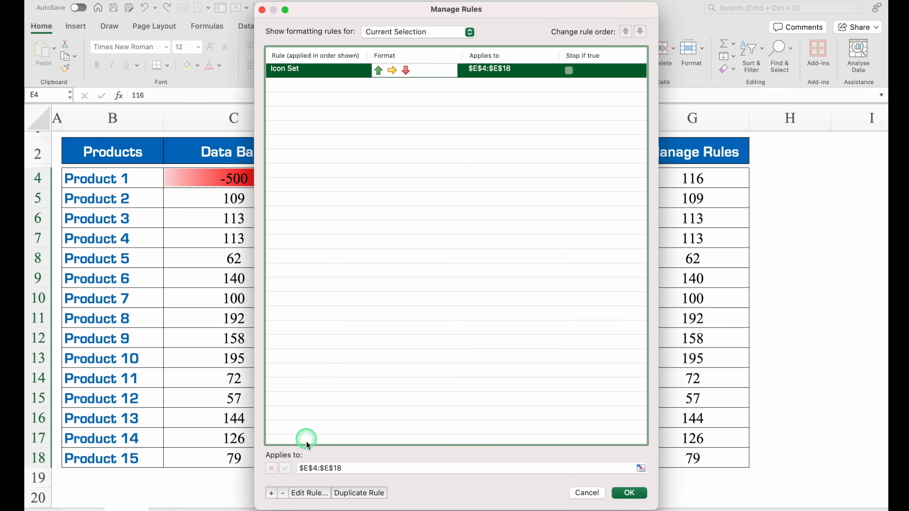
click(312, 493)
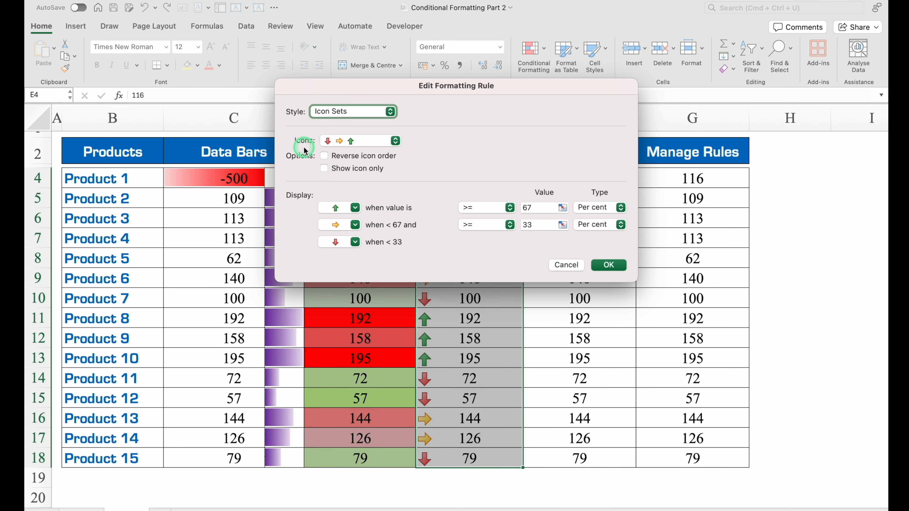
click(395, 140)
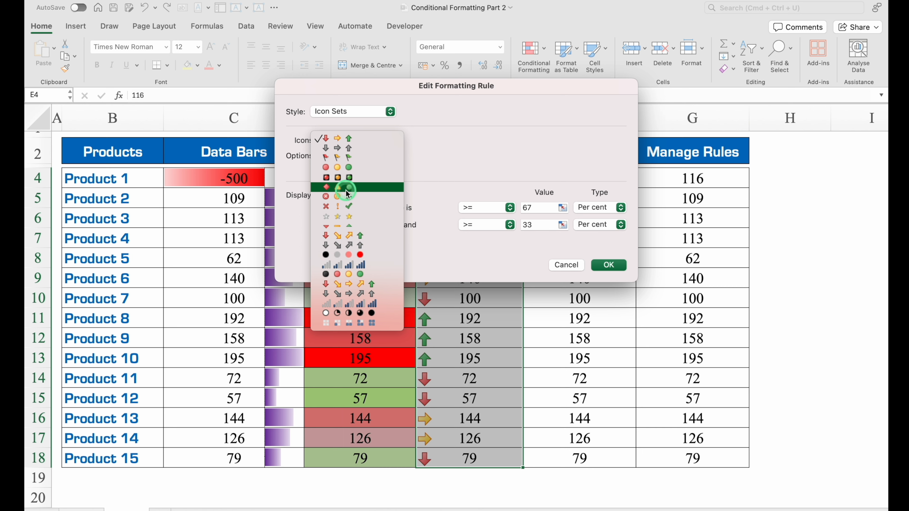
click(364, 179)
click(608, 265)
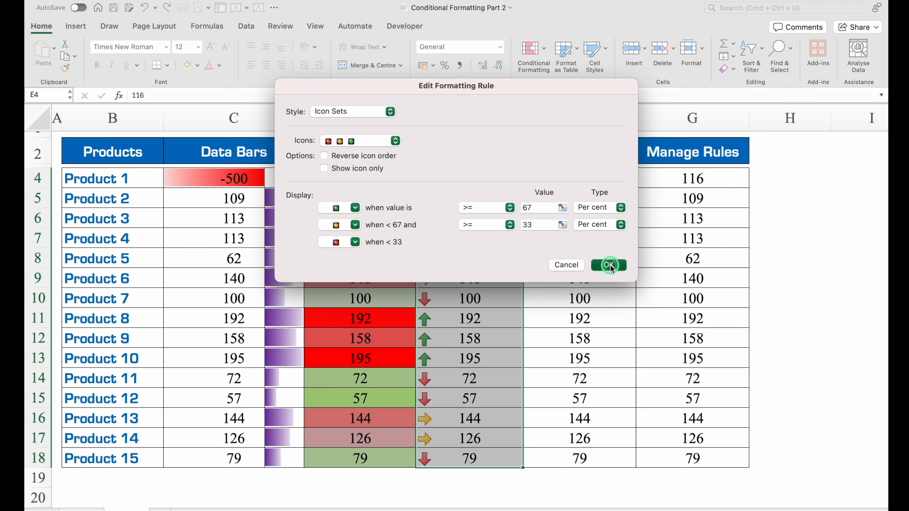
click(629, 504)
click(784, 193)
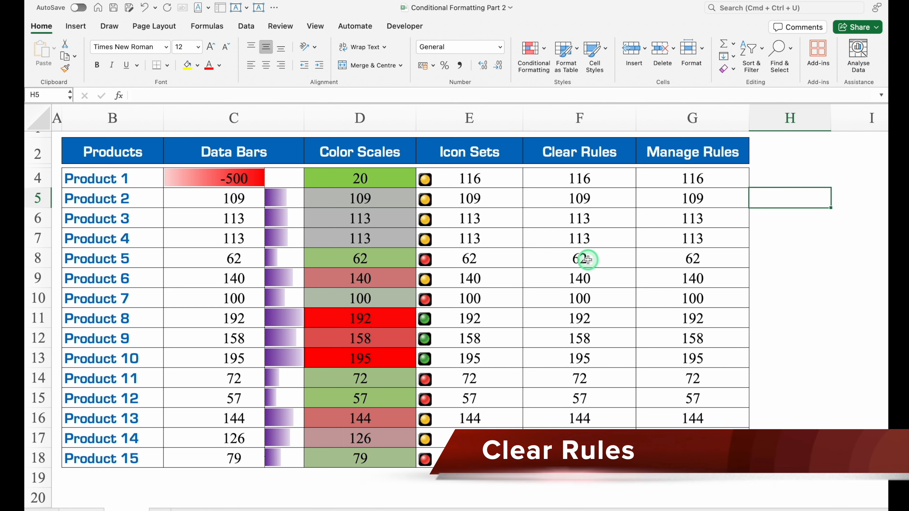
Step: Copy the Icon Sets values with their traffic-light formatting from E4:E18 into the Clear Rules column starting at F4
drag(499, 179, 500, 451)
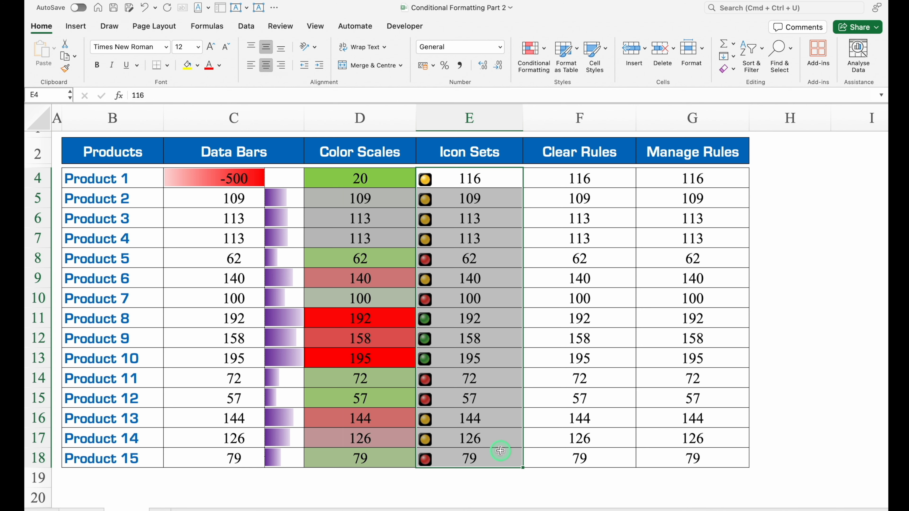
key(super+c)
click(601, 181)
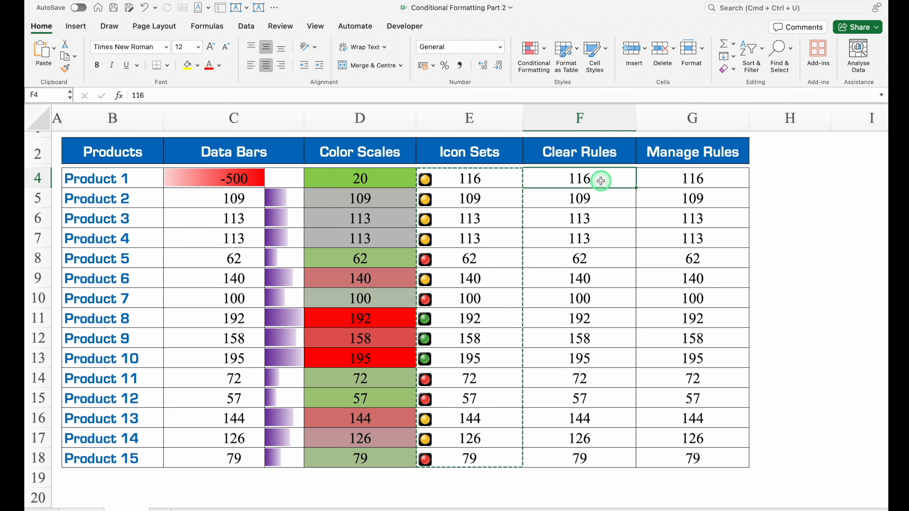
key(super+v)
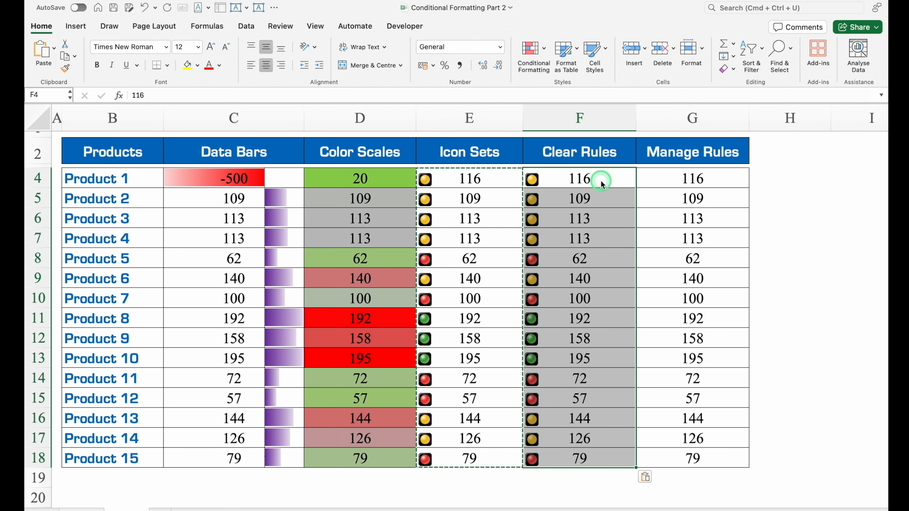
click(479, 197)
click(561, 197)
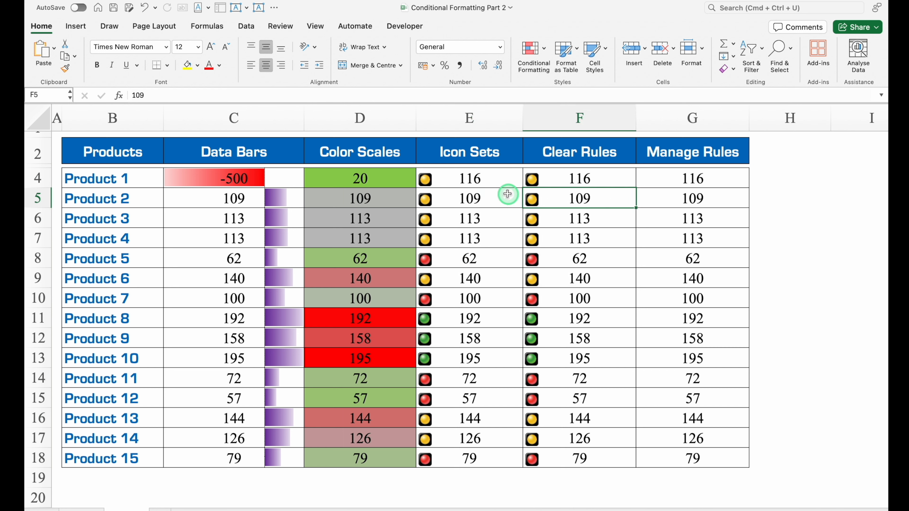
Step: Try clearing the conditional formatting rules from the entire sheet, and undo the clearing
click(592, 180)
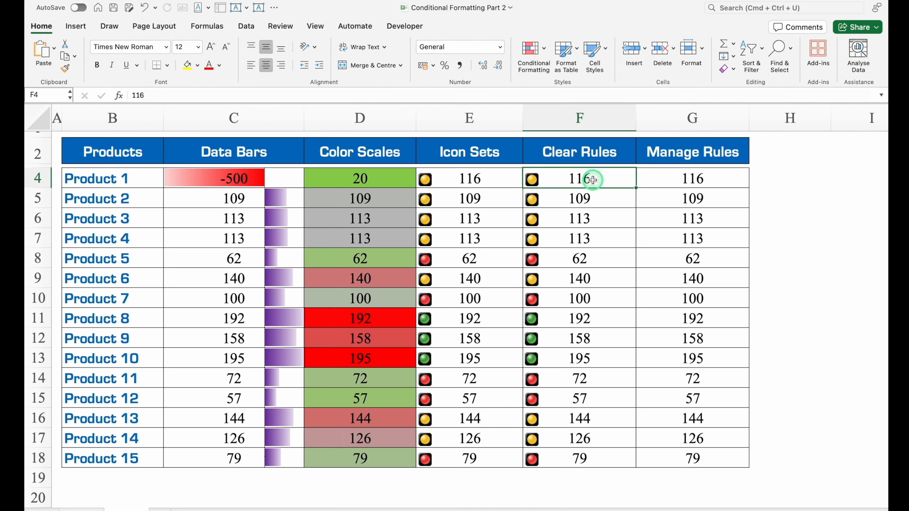
click(533, 50)
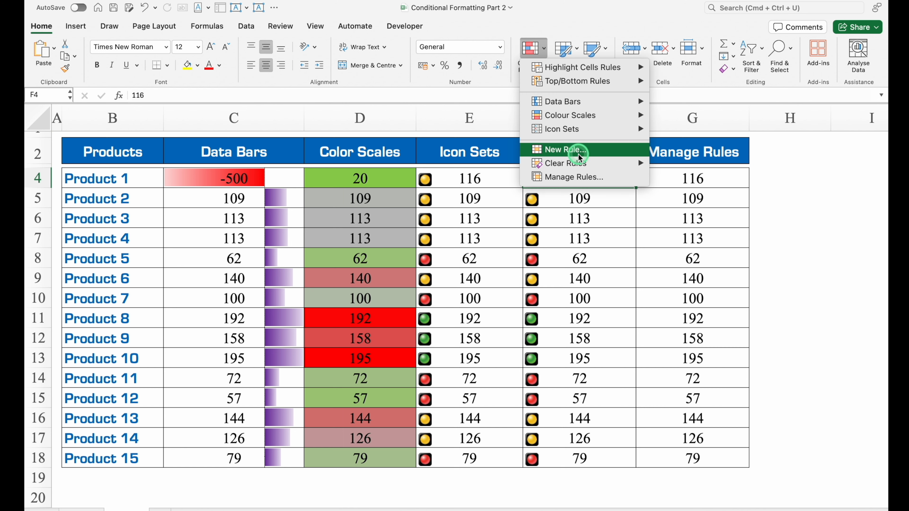
mouse_move(612, 165)
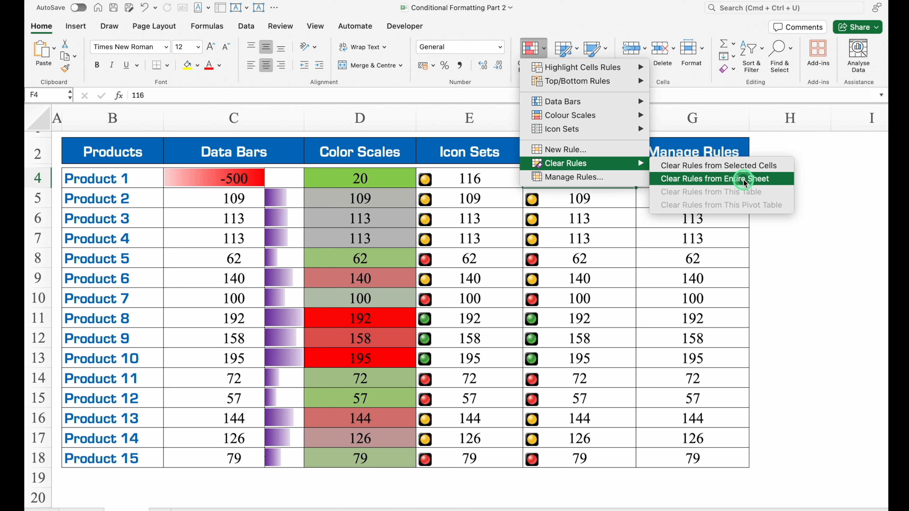
click(771, 179)
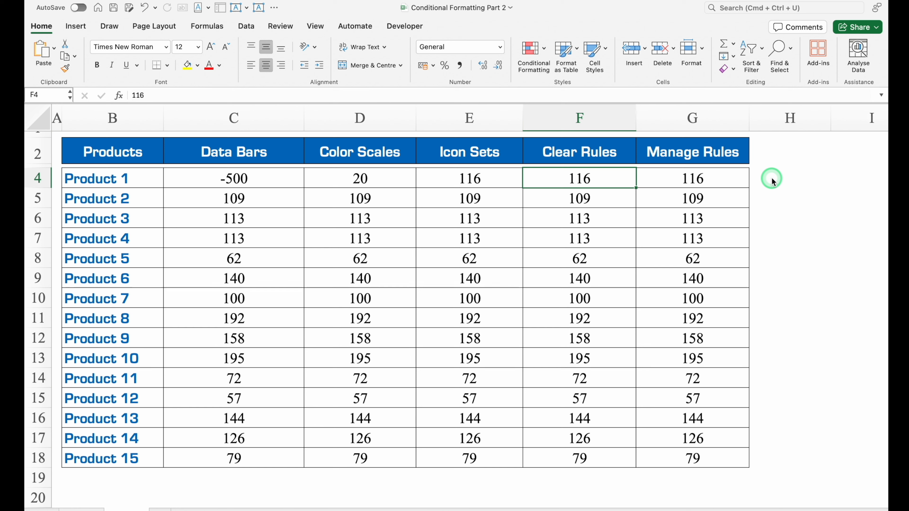
key(super+z)
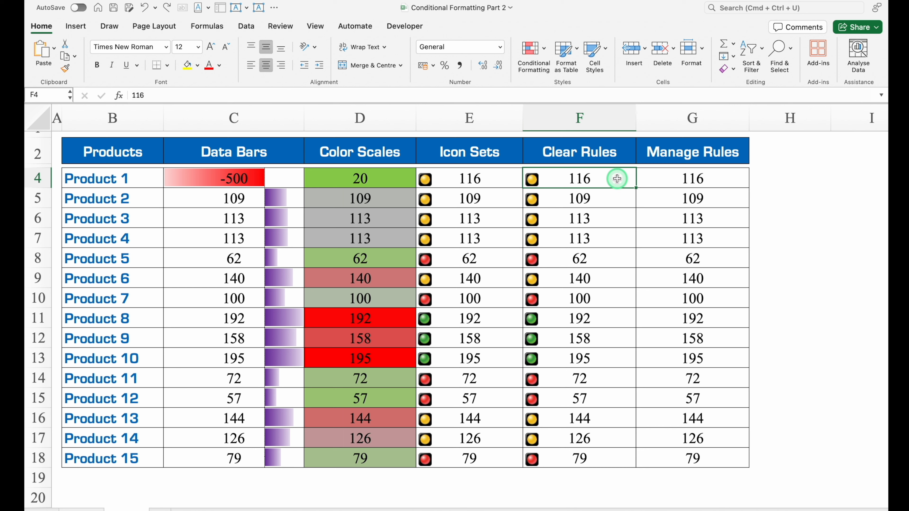
Step: Try clearing the conditional formatting rules from only the selected cells F4:F8, and undo the clearing
drag(617, 178, 620, 257)
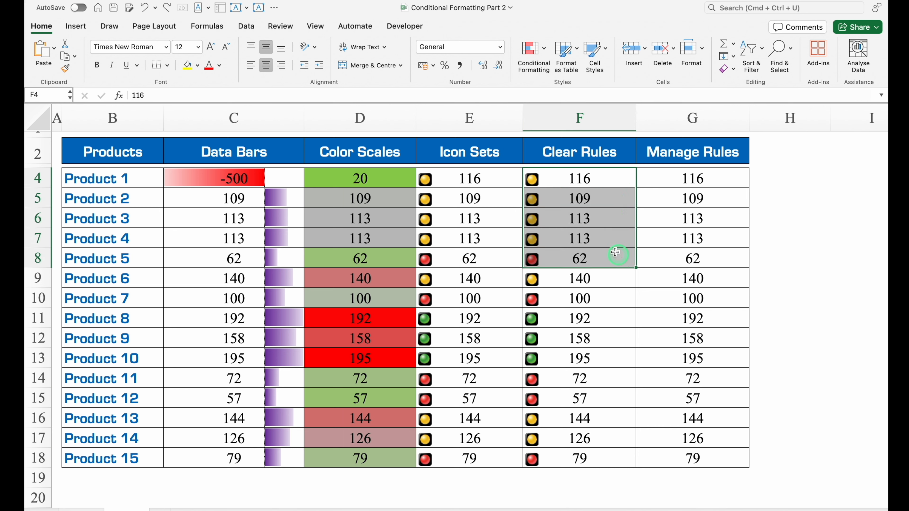
click(537, 48)
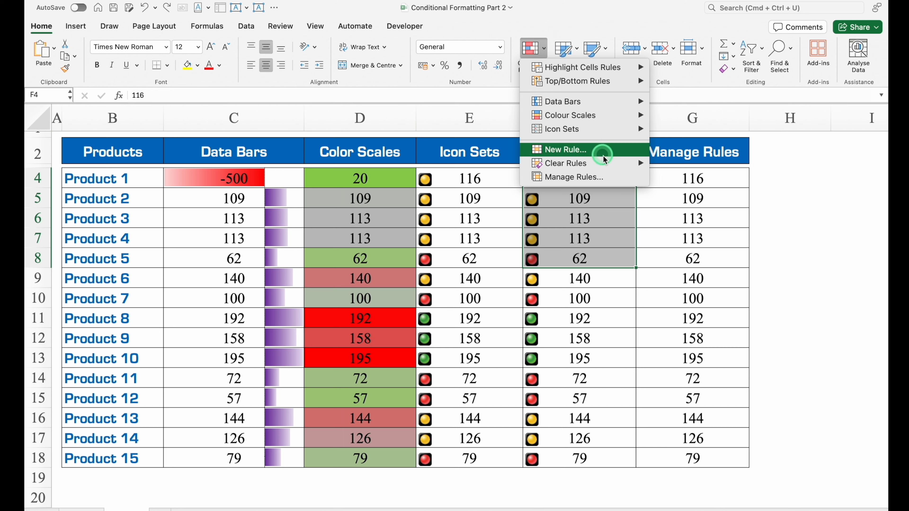
mouse_move(606, 163)
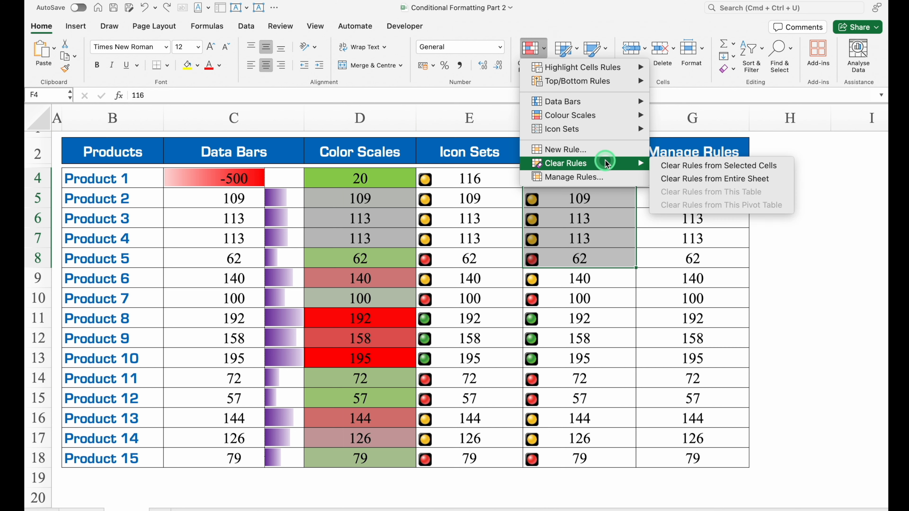
click(789, 171)
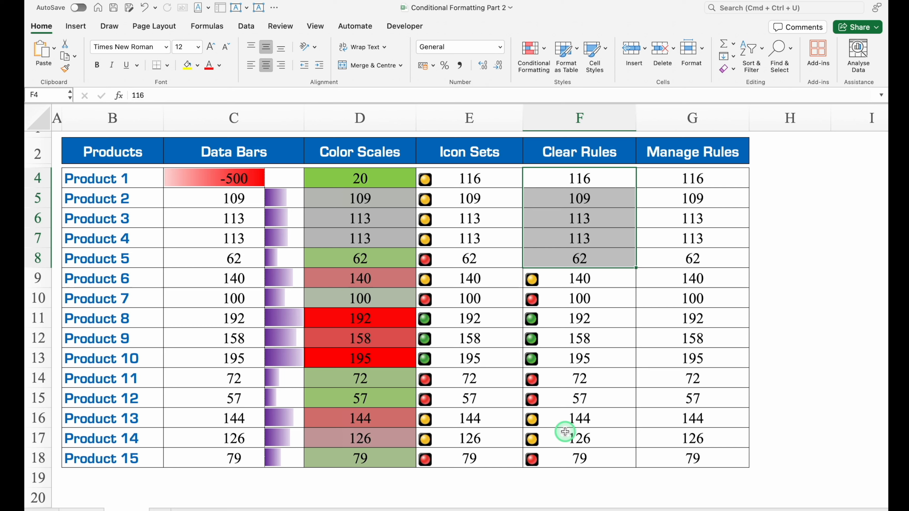
key(super+z)
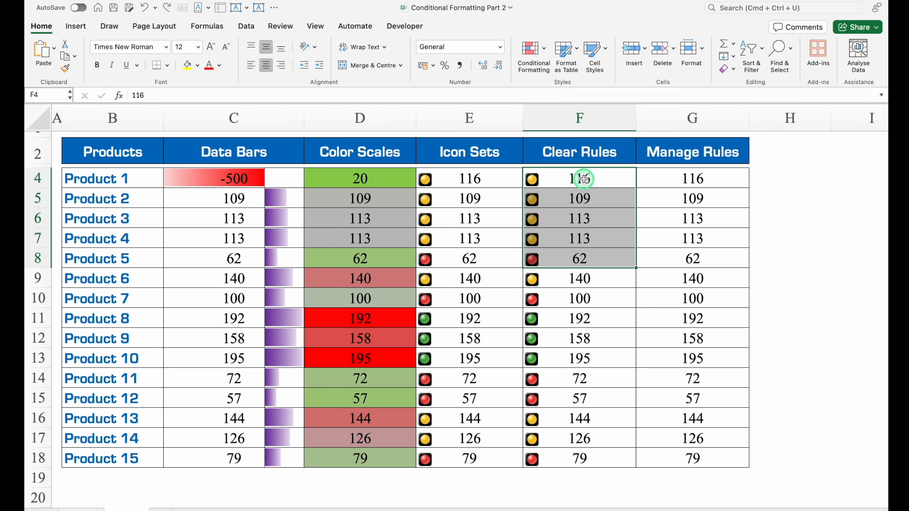
Step: Clear the conditional formatting rules from the Clear Rules values in F4:F18 only
drag(583, 179, 580, 458)
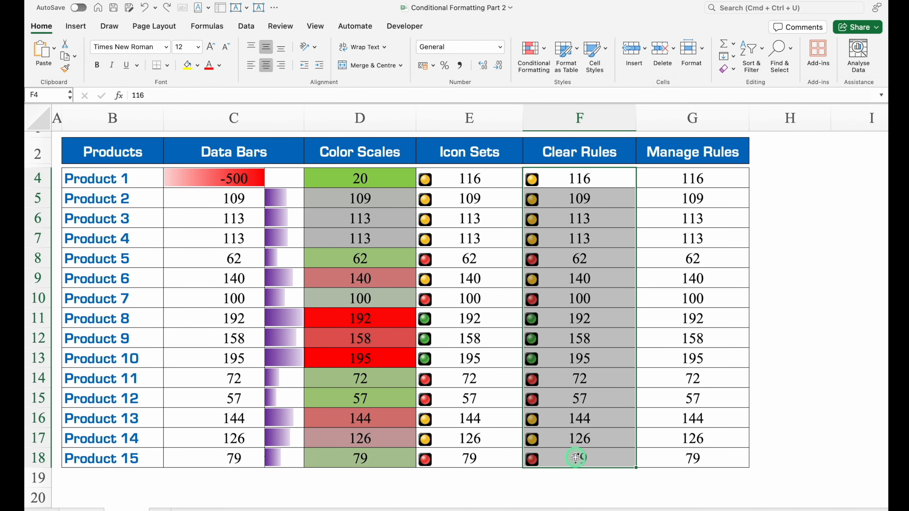
click(532, 48)
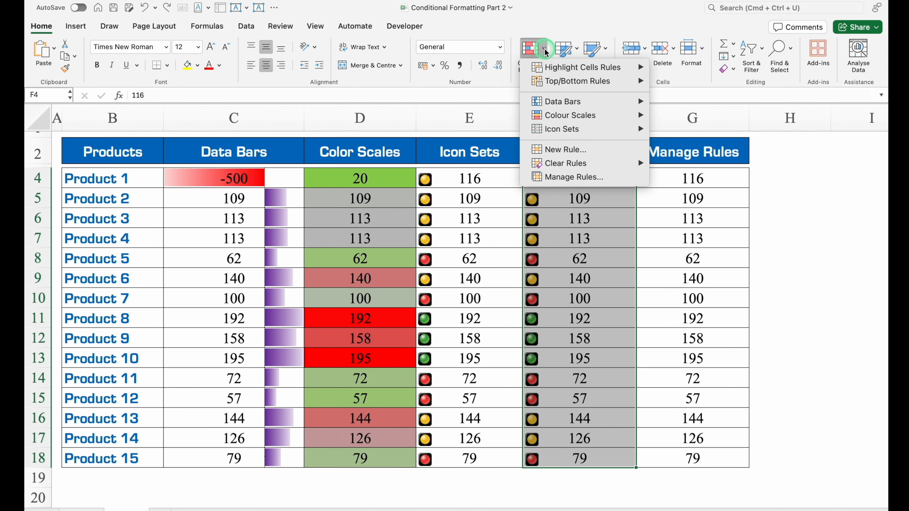
mouse_move(570, 164)
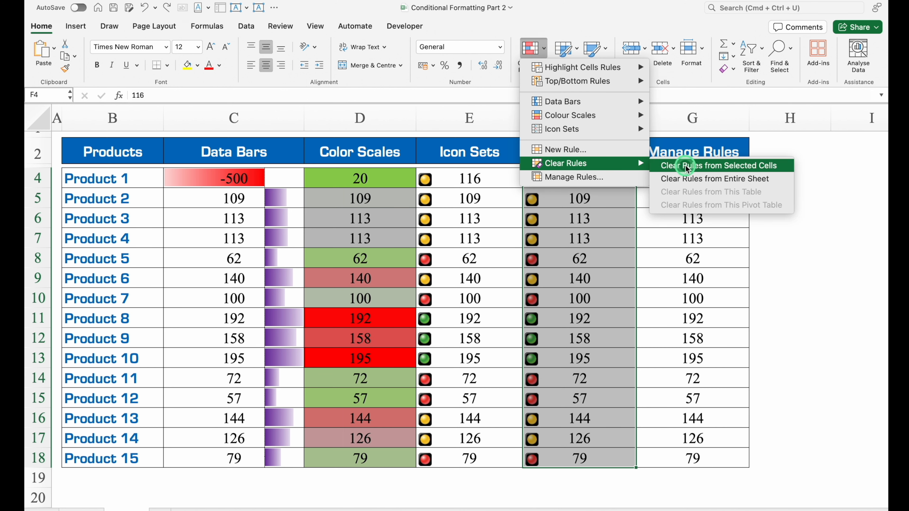
click(696, 168)
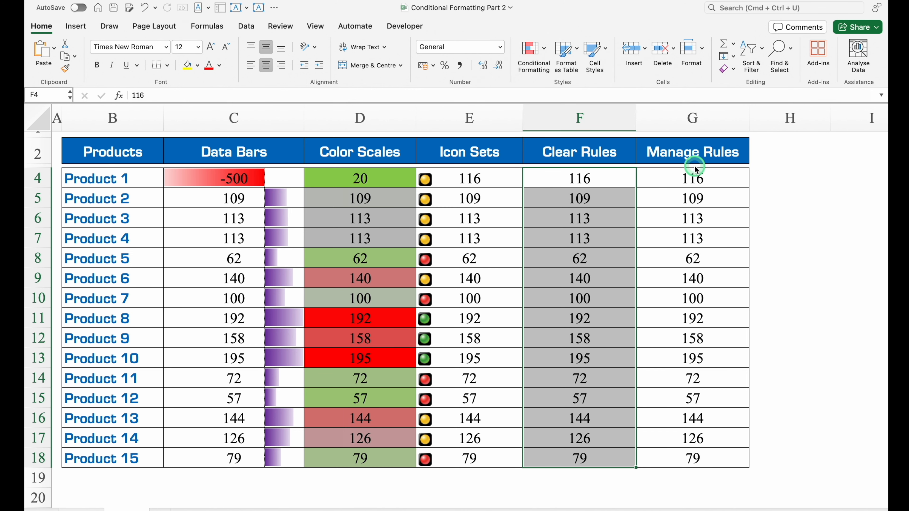
click(580, 219)
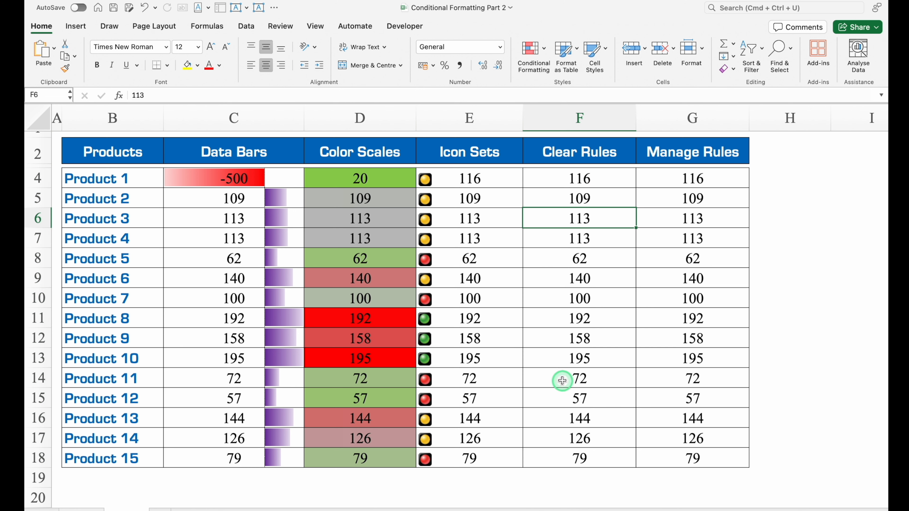
Step: Create a Top Items rule for the Manage Rules values in G4:G18, limited to the top 5
click(666, 178)
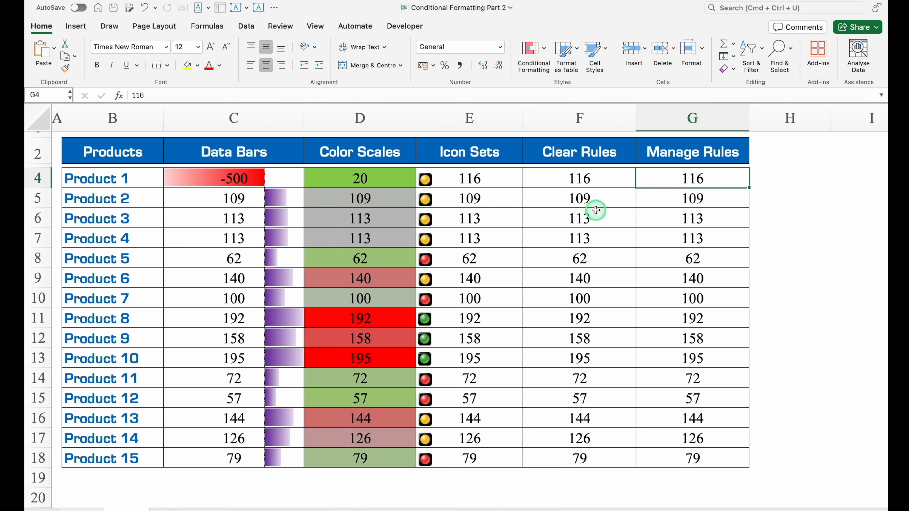
drag(694, 177, 692, 457)
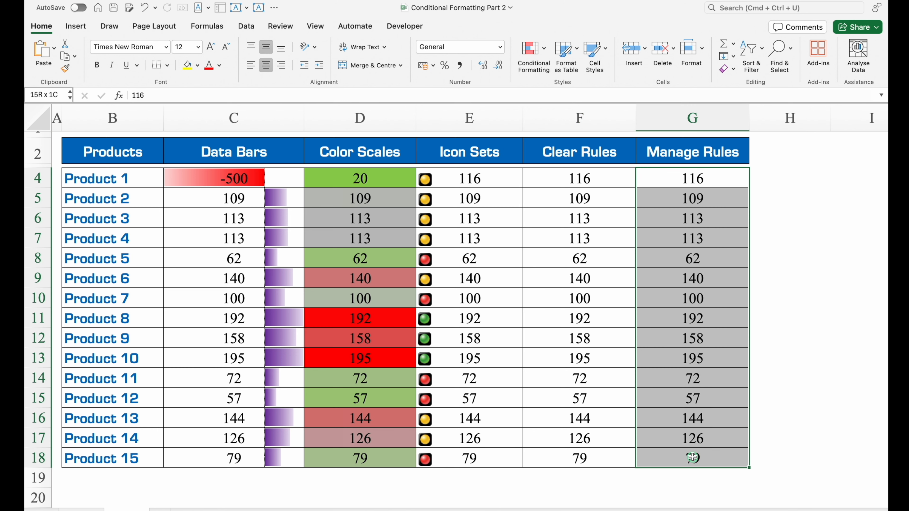
click(544, 47)
click(575, 83)
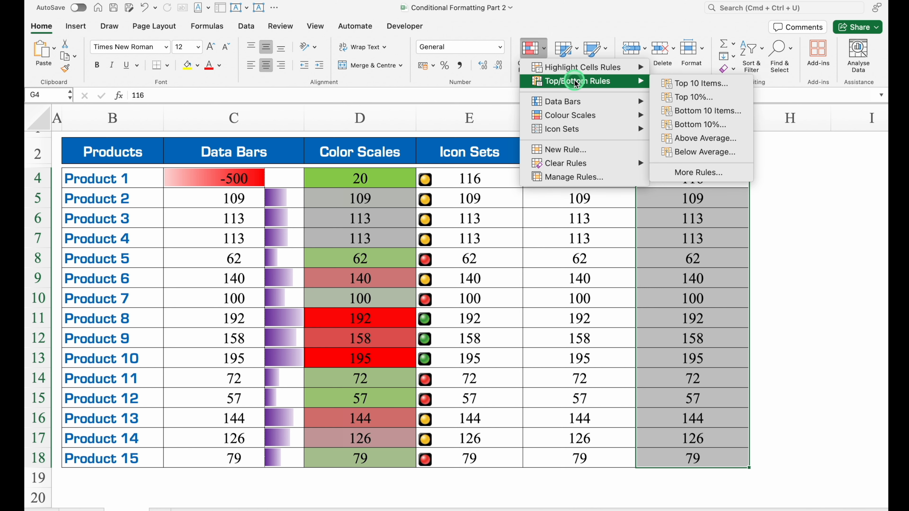
click(694, 84)
double_click(415, 174)
text(1)
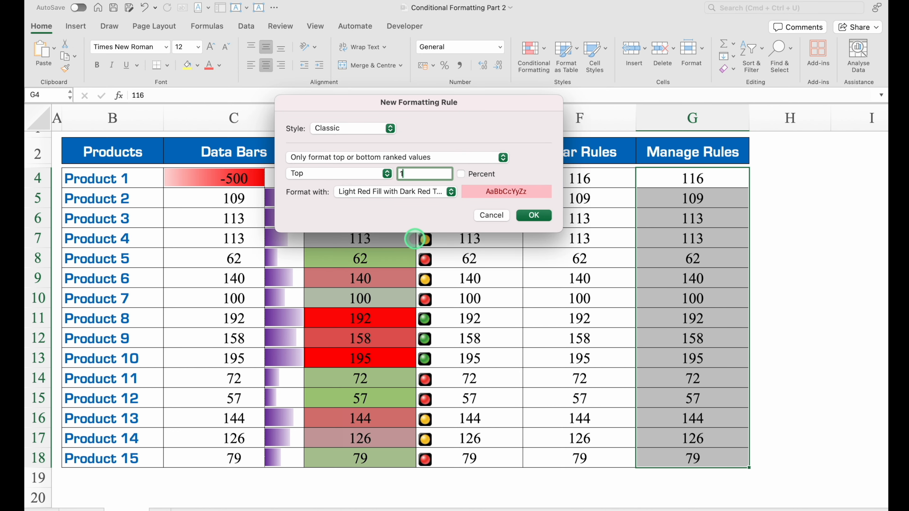
text(5)
Step: Give the Top 5 rule a custom format with a standard red fill and white font, and apply it
click(450, 192)
click(393, 269)
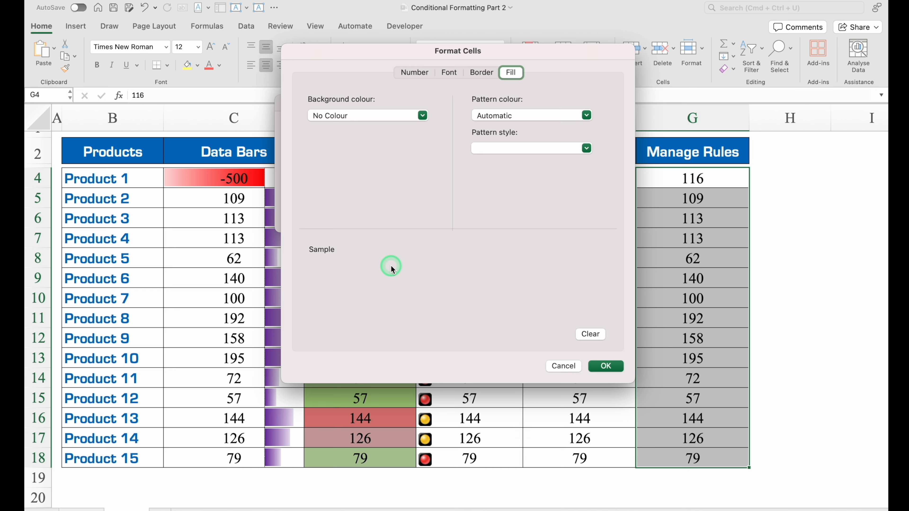
click(422, 116)
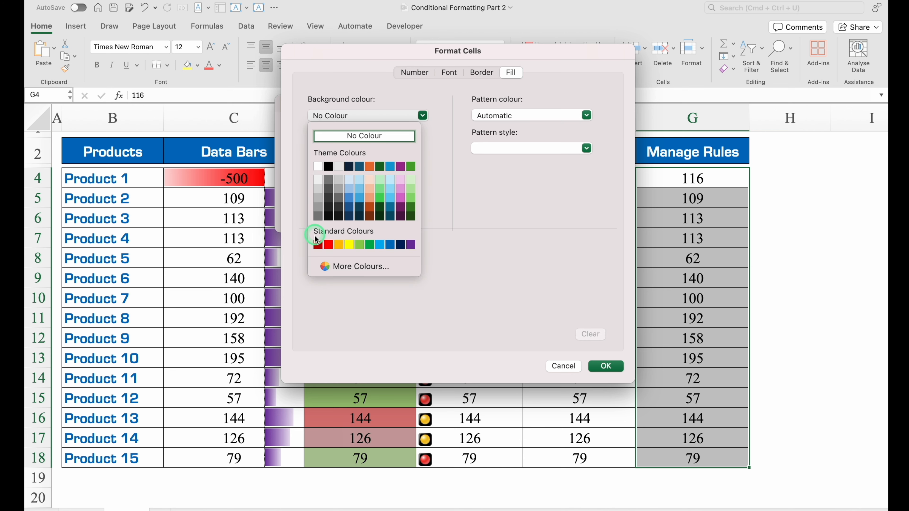
click(328, 245)
click(454, 74)
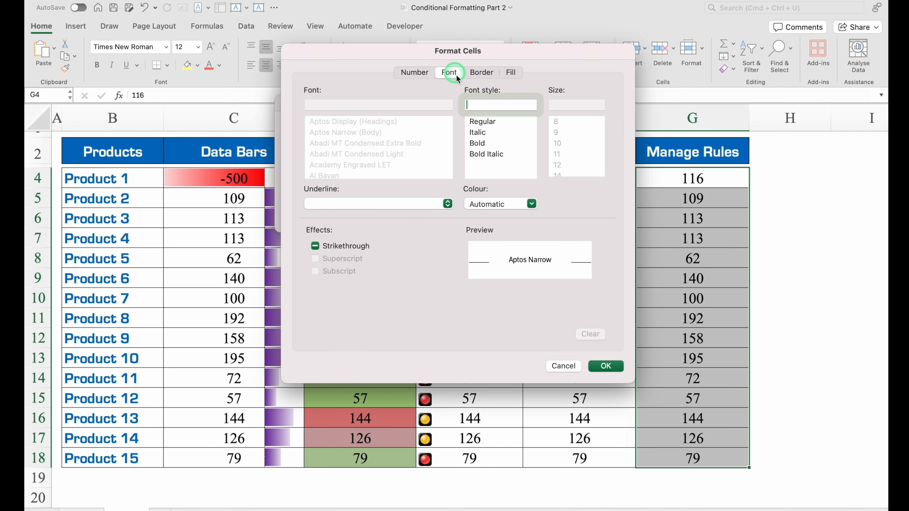
click(532, 204)
click(476, 255)
click(605, 366)
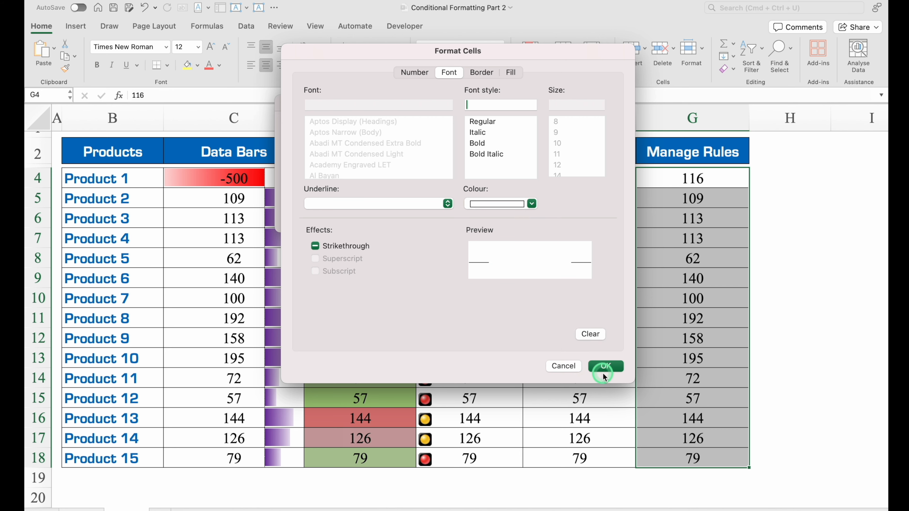
click(539, 216)
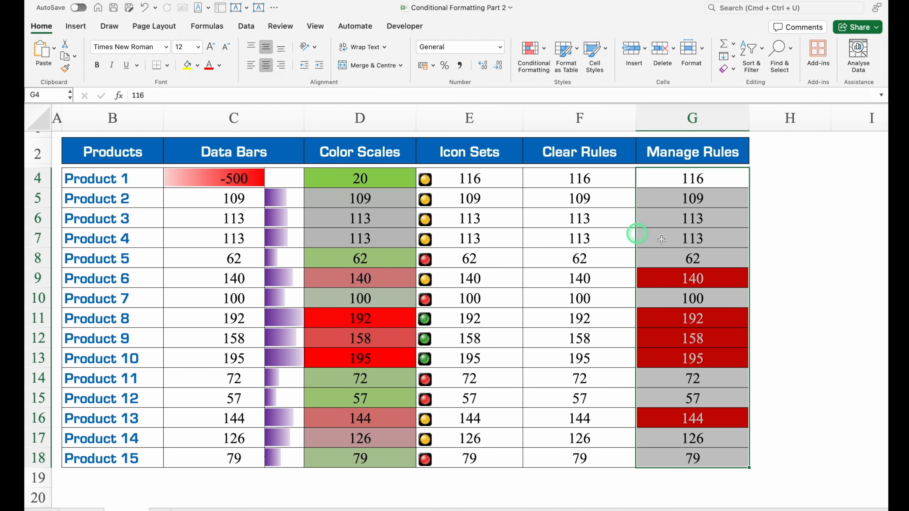
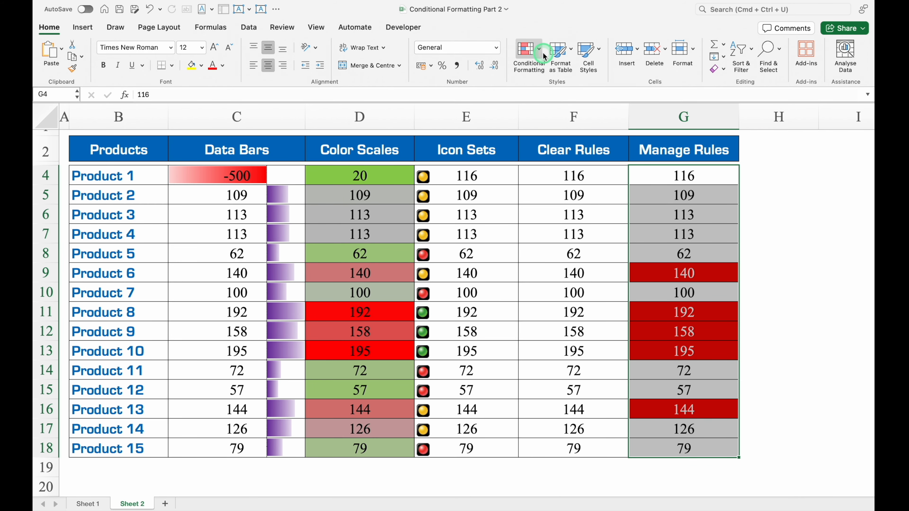
Step: Edit the Top 5 rule for G4:G18 to use a standard green fill in its custom format, and apply it
click(543, 48)
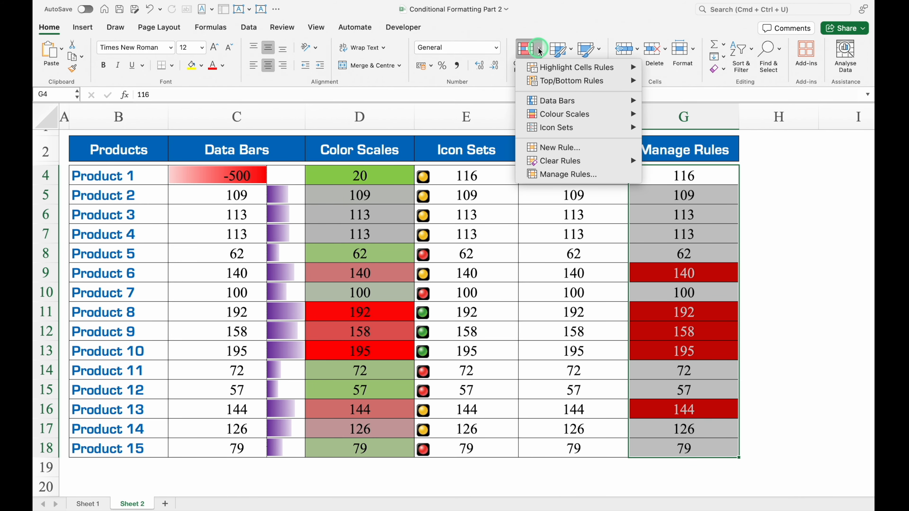
click(593, 176)
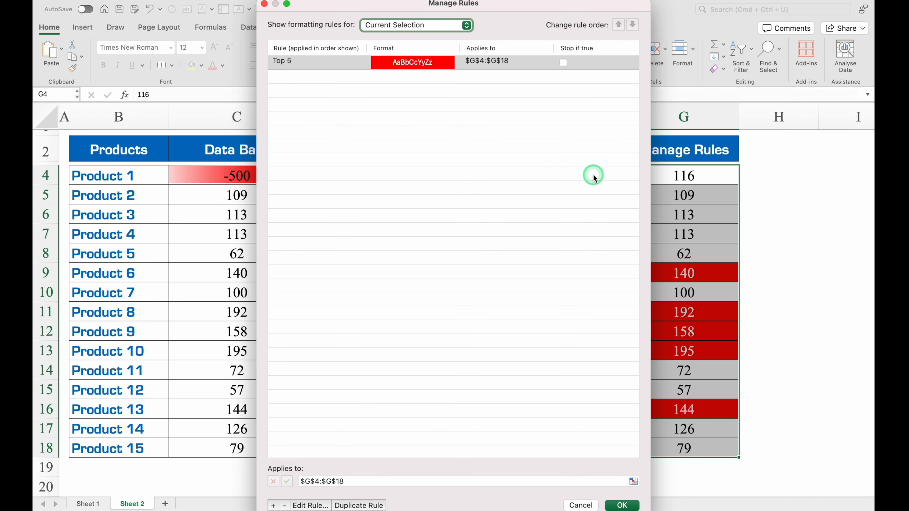
click(353, 64)
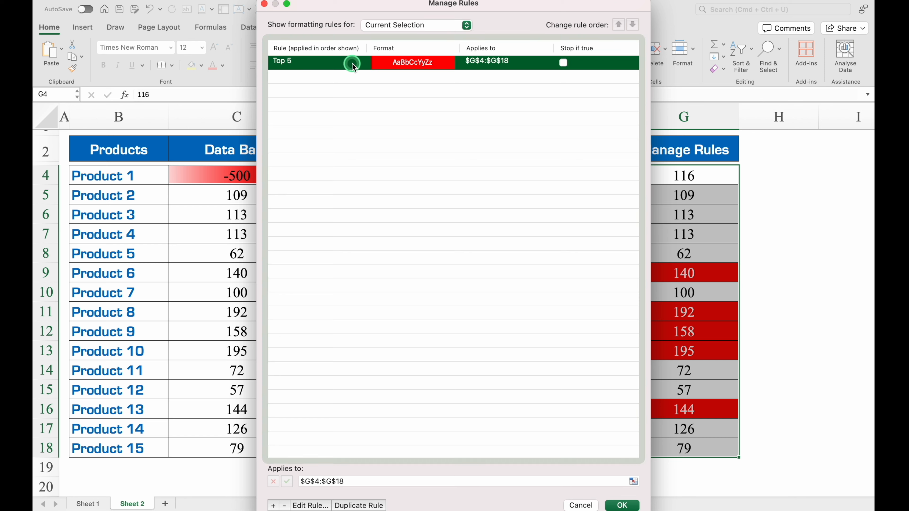
click(310, 505)
click(449, 188)
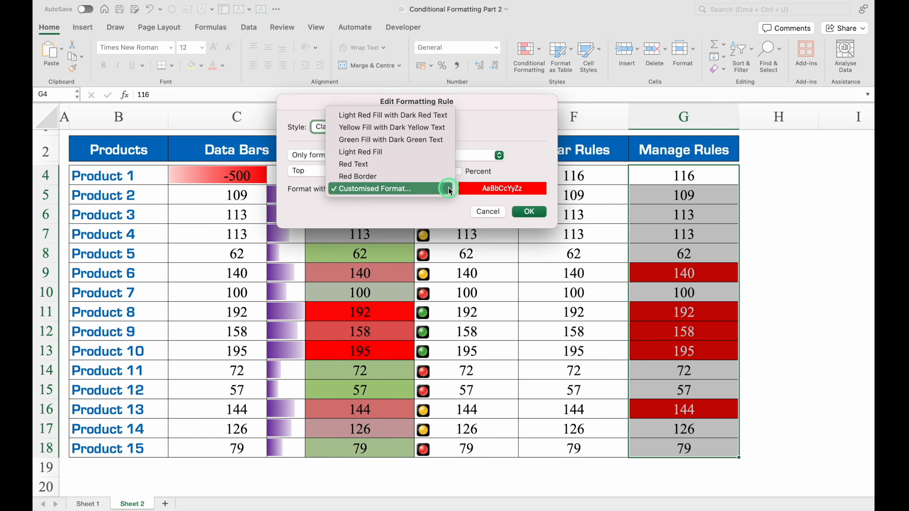
click(395, 189)
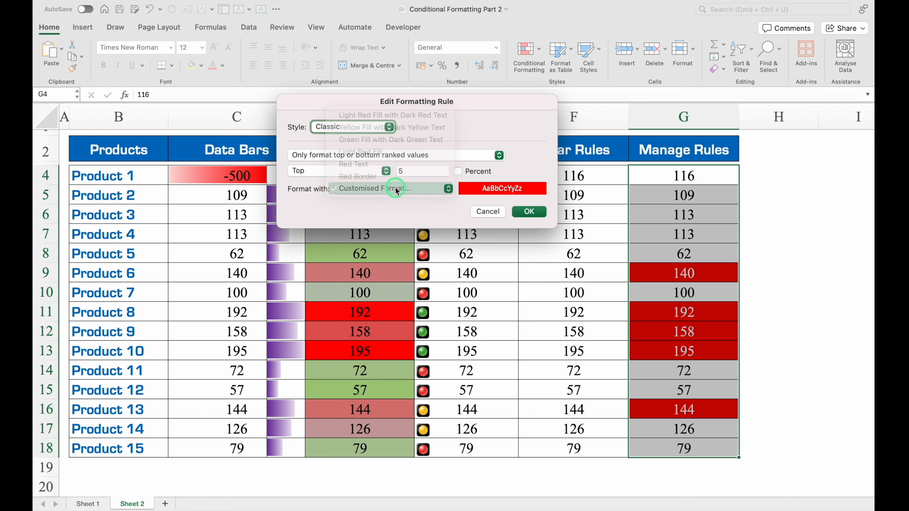
click(506, 72)
click(420, 114)
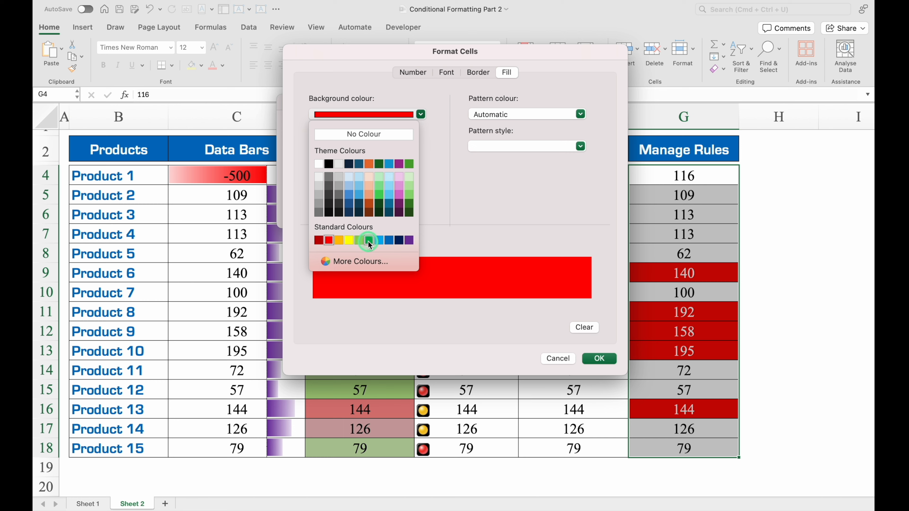
click(369, 241)
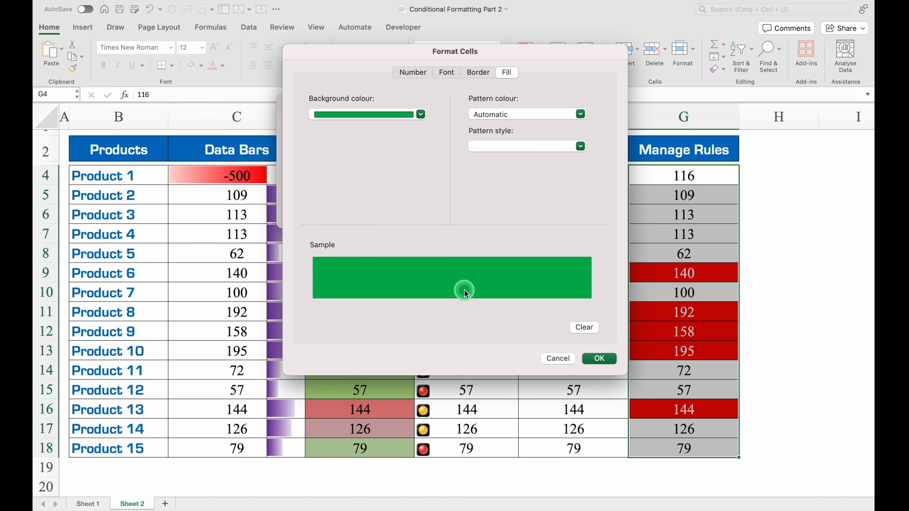
click(612, 359)
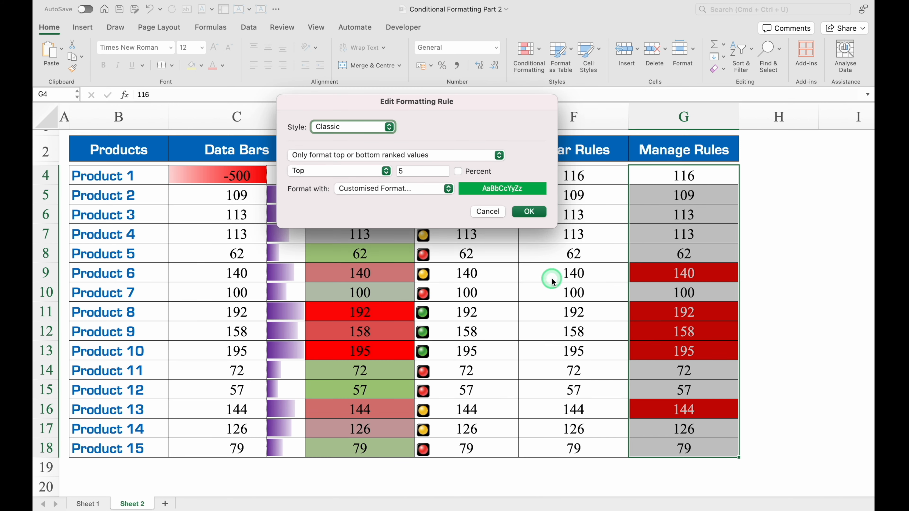
click(526, 209)
click(621, 505)
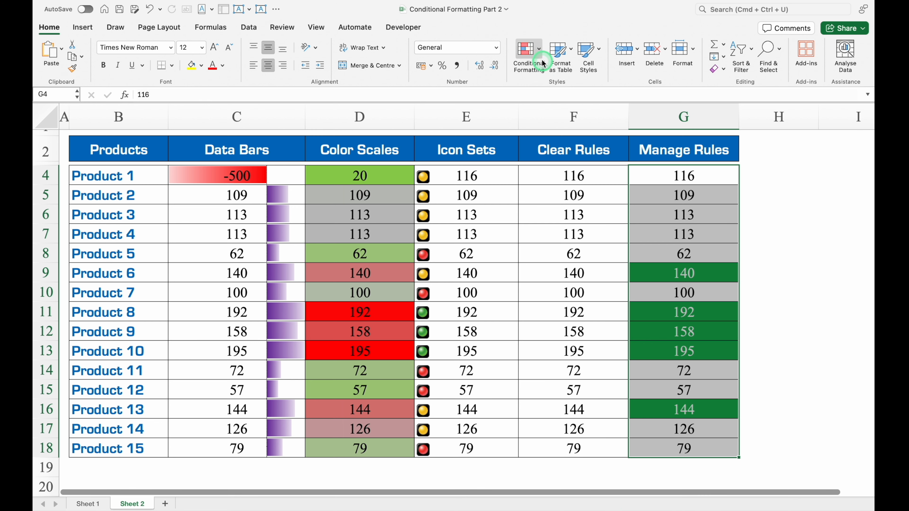
Step: Create a Bottom Items rule for the Manage Rules values in G4:G18, limited to the bottom 3
click(539, 49)
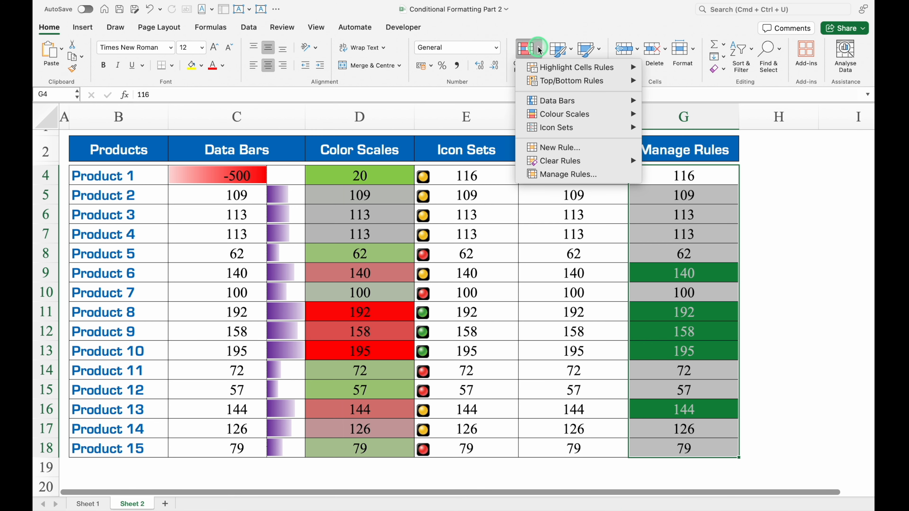
click(560, 81)
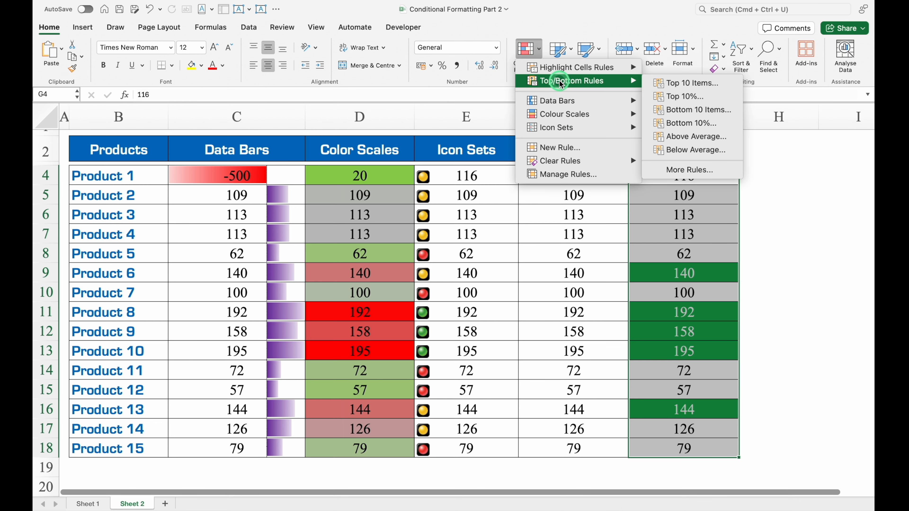
click(684, 109)
click(421, 170)
key(BackSpace)
key(BackSpace)
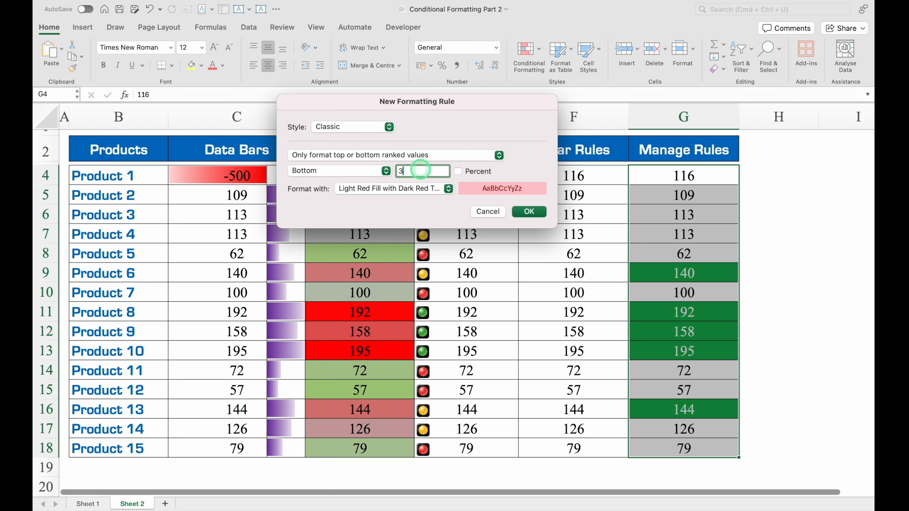
text(3)
Step: Give the Bottom 3 rule a custom format with a standard orange fill, apply it and deselect the range
click(448, 189)
click(369, 261)
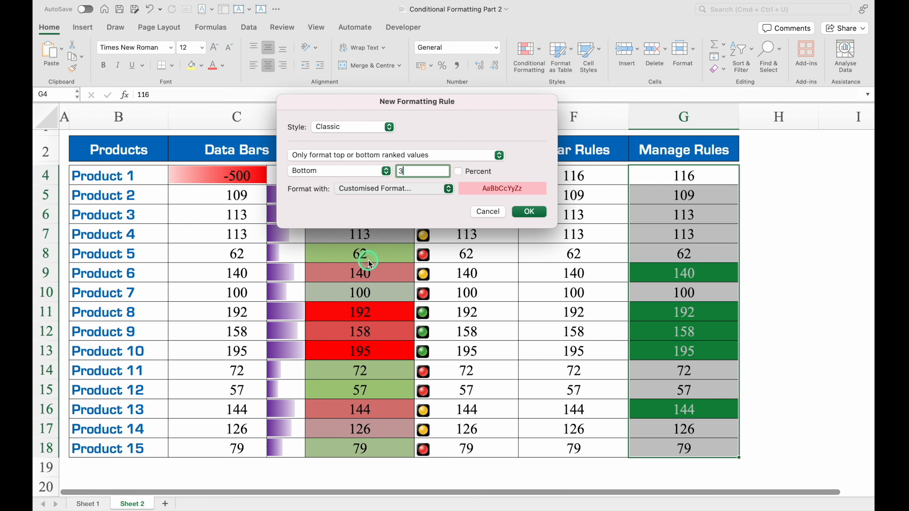
click(506, 72)
click(420, 114)
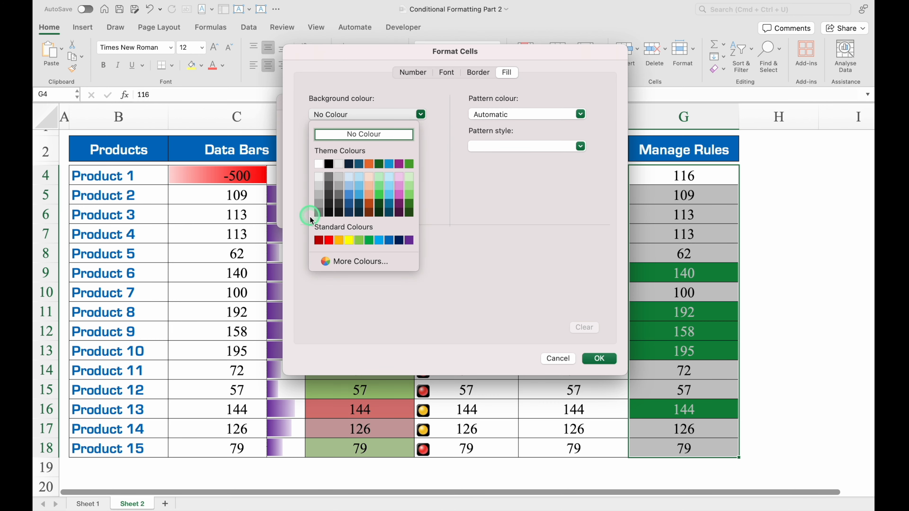
click(338, 240)
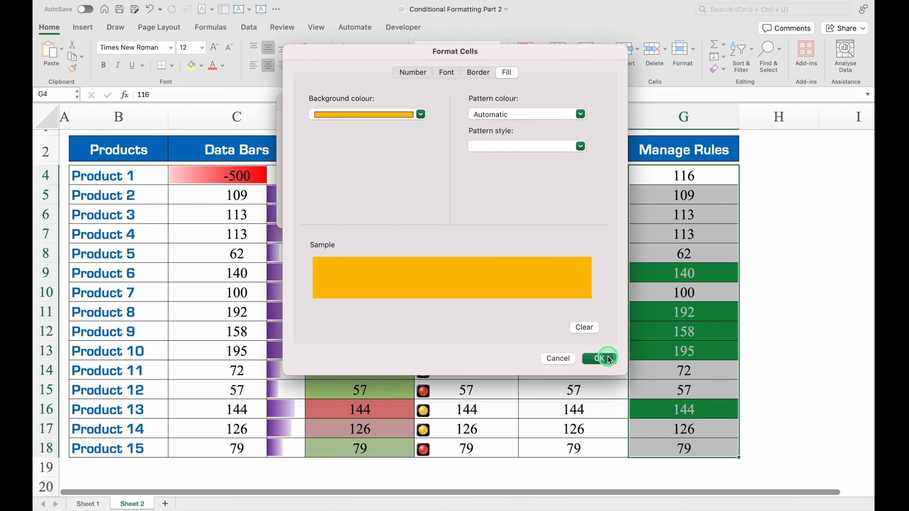
click(608, 359)
click(531, 211)
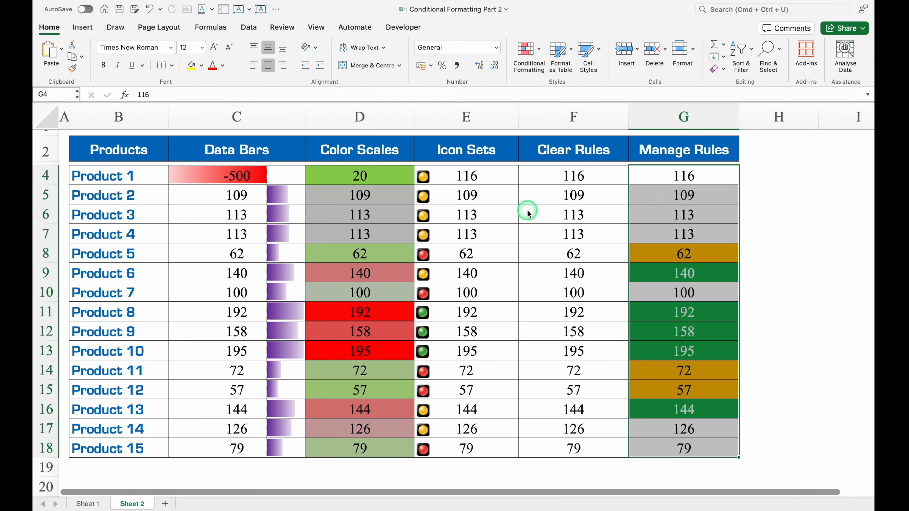
click(741, 275)
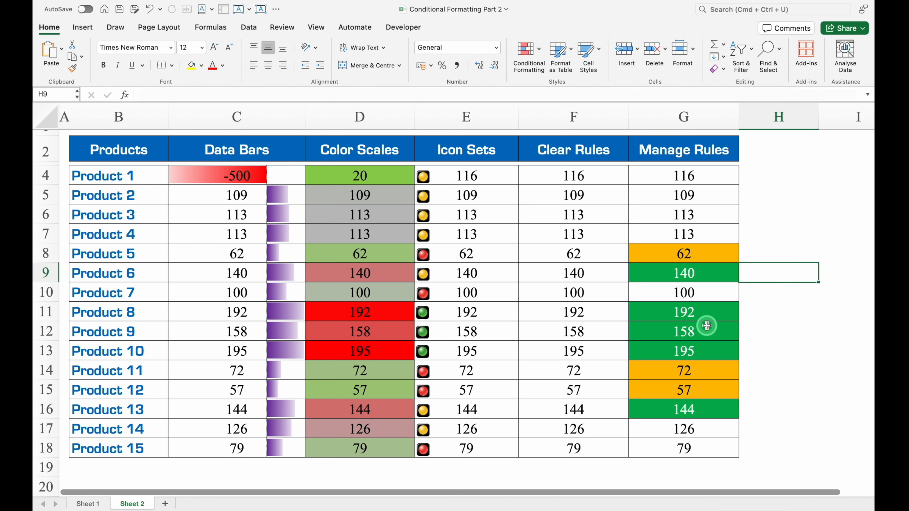
Step: Open the rules manager for G4:G18 and examine the Bottom 3 and Top 5 rules in its list
drag(684, 175, 686, 448)
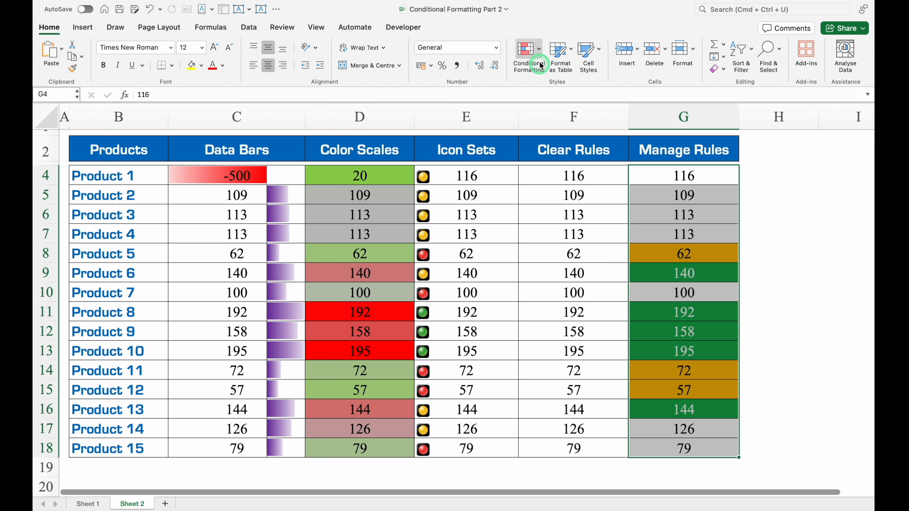
click(539, 50)
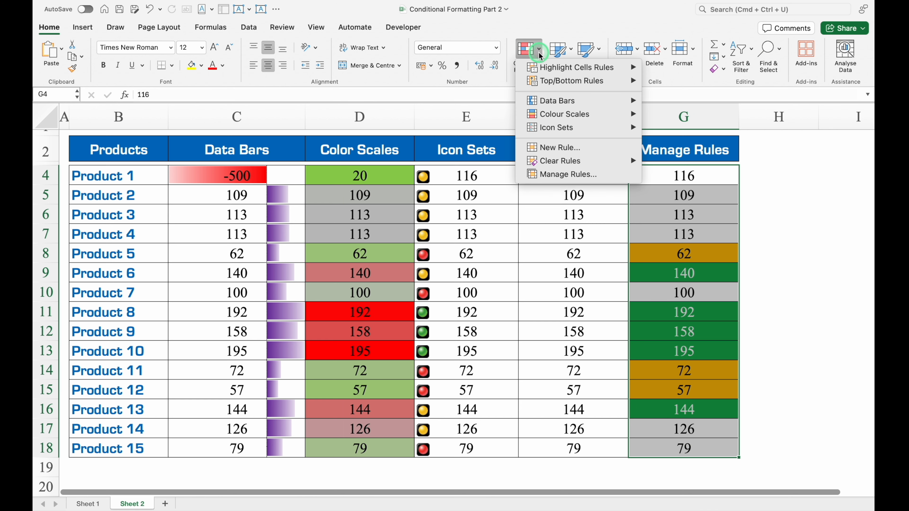
click(542, 174)
drag(586, 11, 450, 11)
click(210, 66)
click(211, 75)
click(209, 68)
click(210, 76)
click(210, 66)
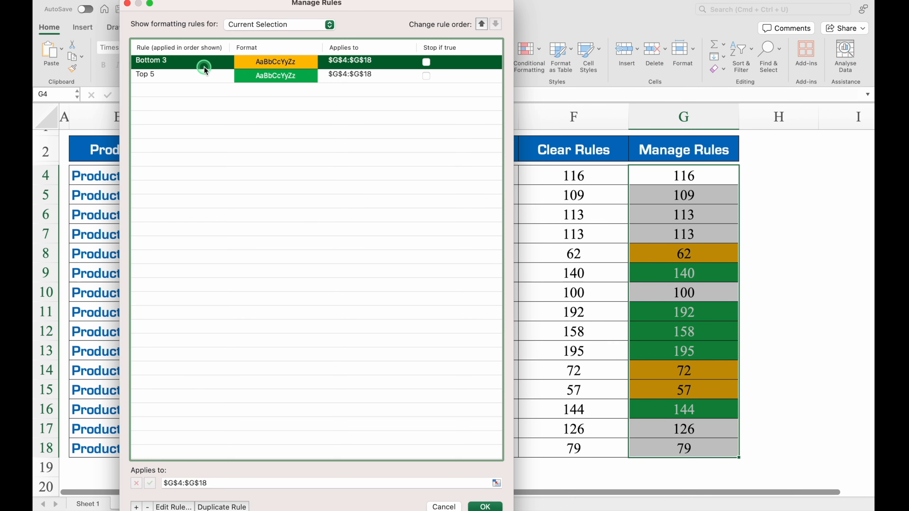
click(208, 76)
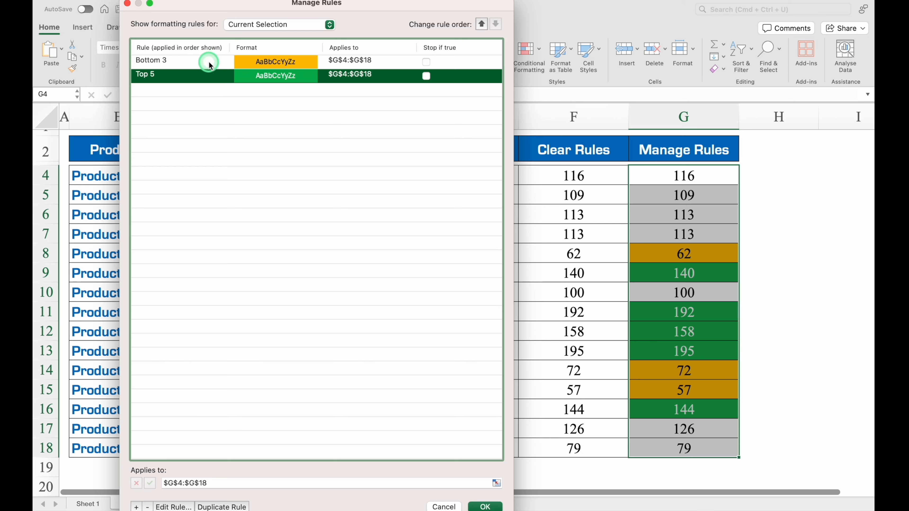
Step: Edit the Bottom 3 rule so that it formats the bottom 5 values
click(209, 63)
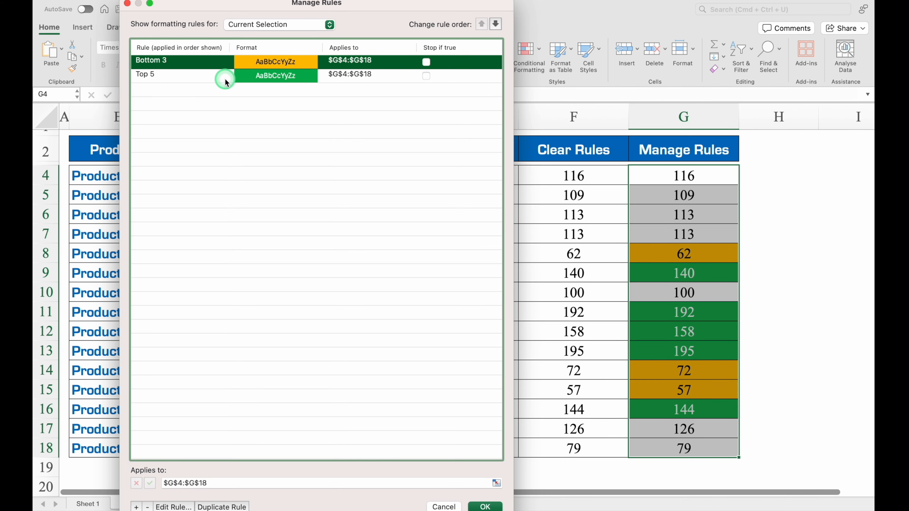
click(174, 505)
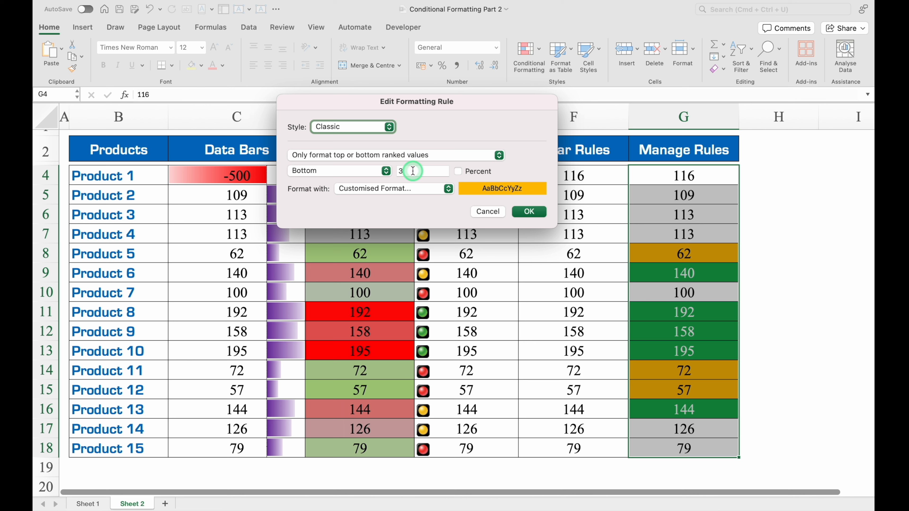
click(412, 170)
key(BackSpace)
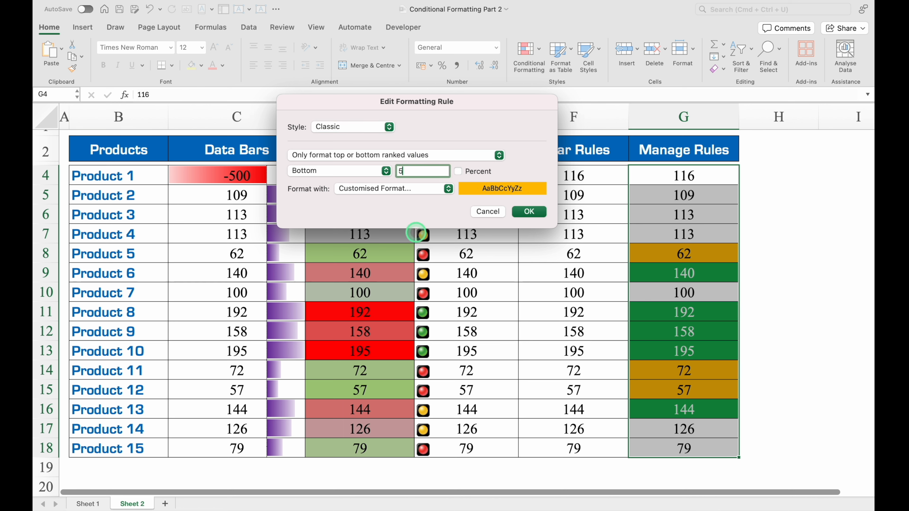
Step: Change the Bottom 5 rule's custom format to a standard purple fill with yellow font, and apply it to G4:G18
click(444, 189)
click(421, 191)
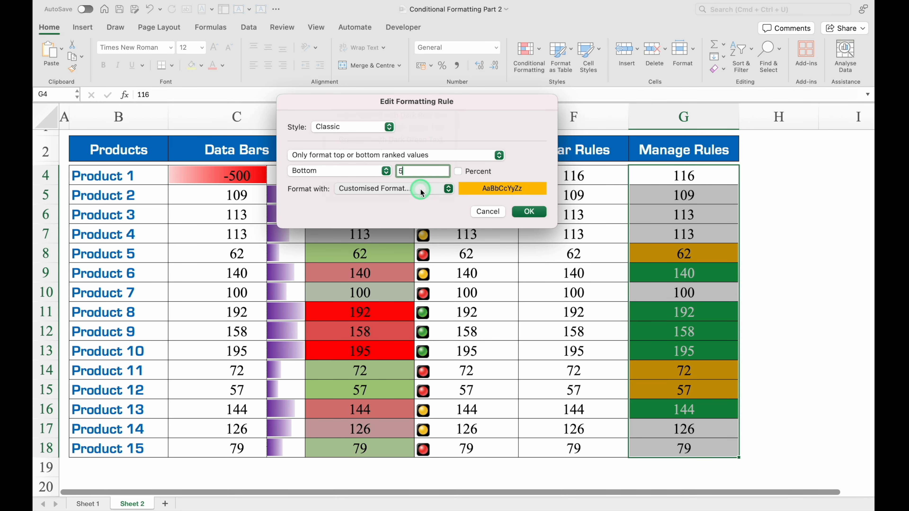
click(420, 114)
click(401, 239)
click(446, 72)
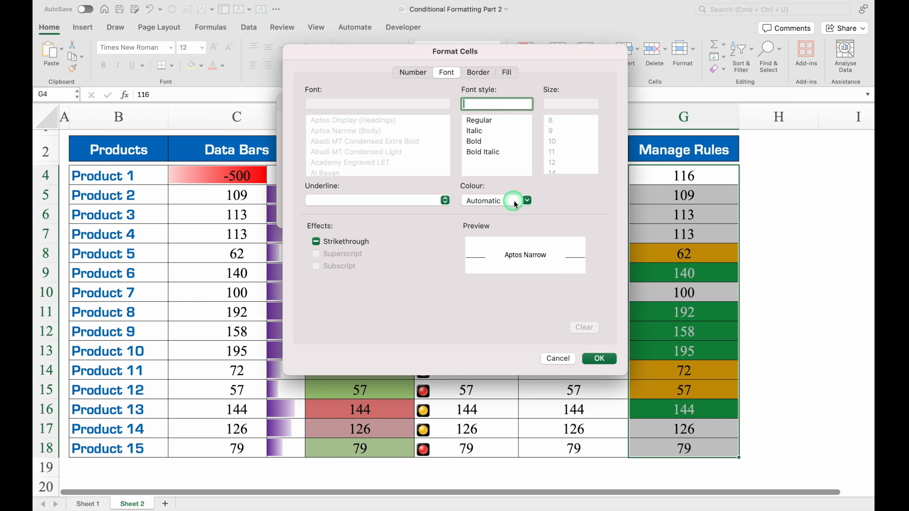
click(512, 202)
click(504, 327)
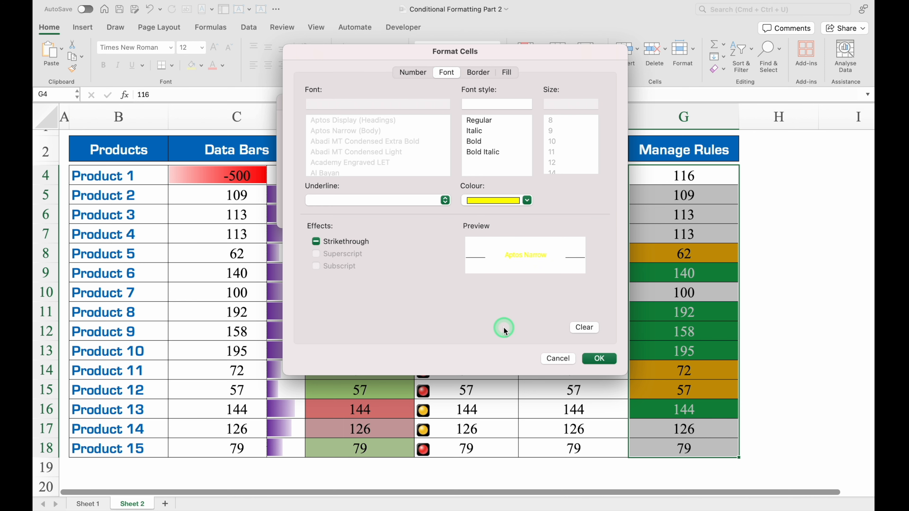
click(599, 358)
click(531, 211)
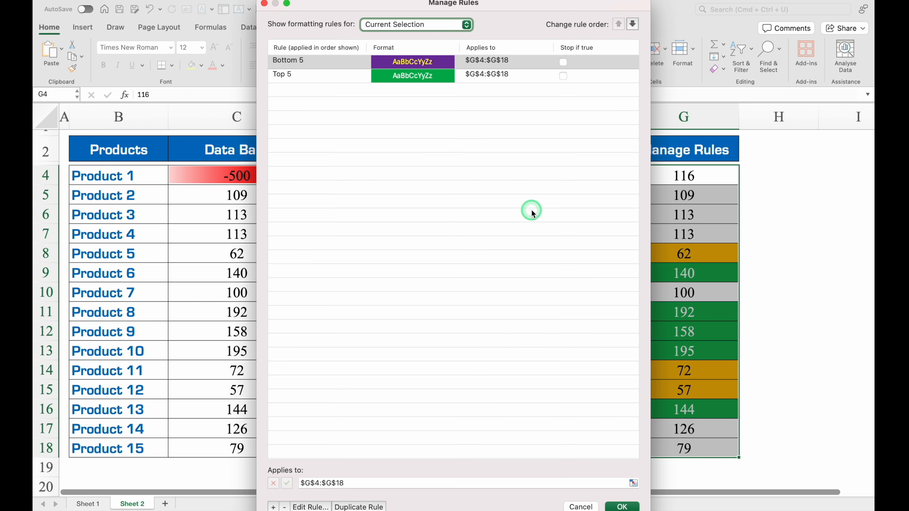
click(622, 506)
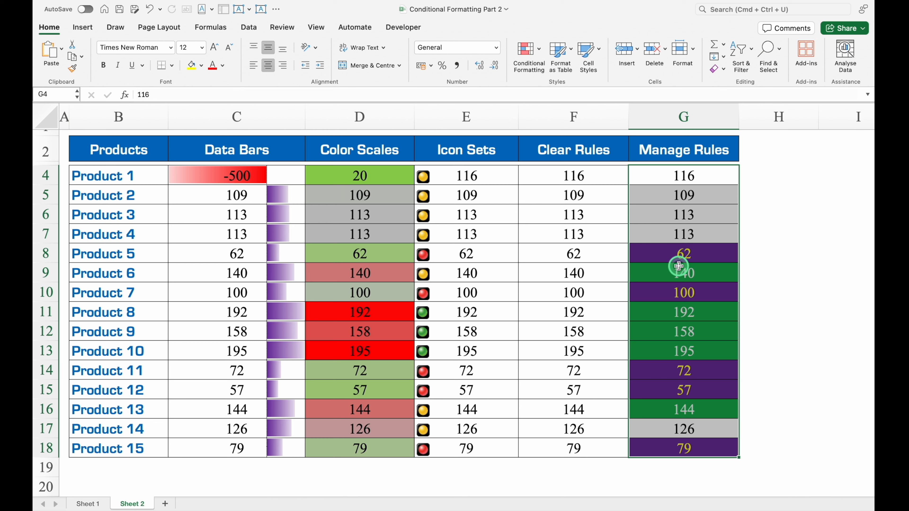
Step: Duplicate the Bottom 5 rule in the rules manager for G4:G18
click(534, 53)
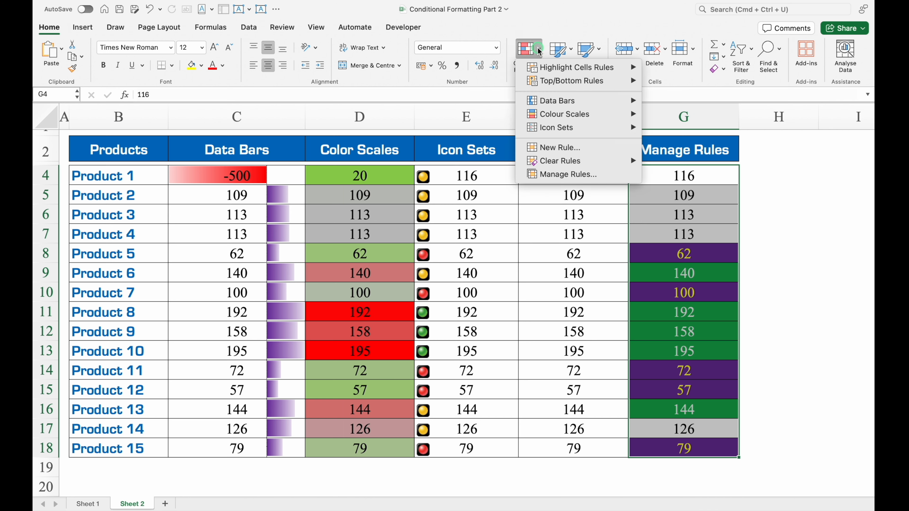
click(572, 175)
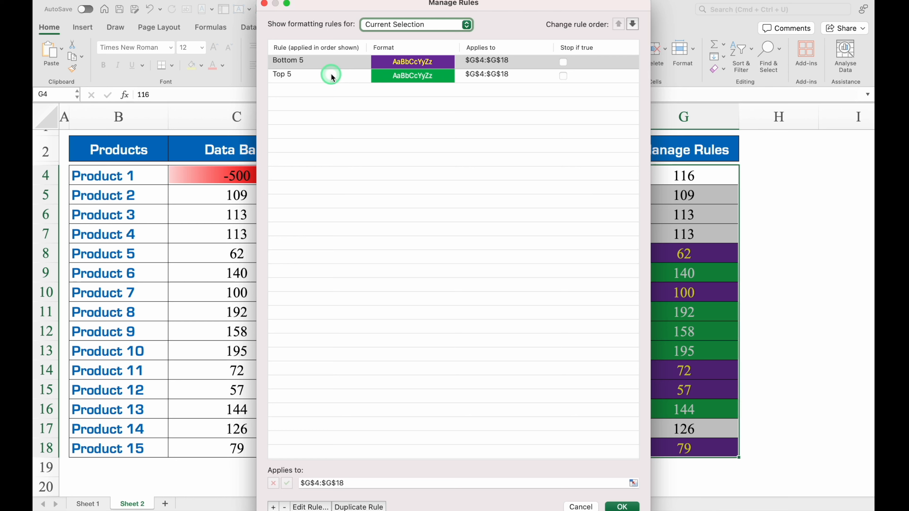
click(326, 60)
click(368, 507)
Step: Edit the uppermost duplicated Bottom 5 rule to format only cells with specific text containing "Monk"
click(340, 65)
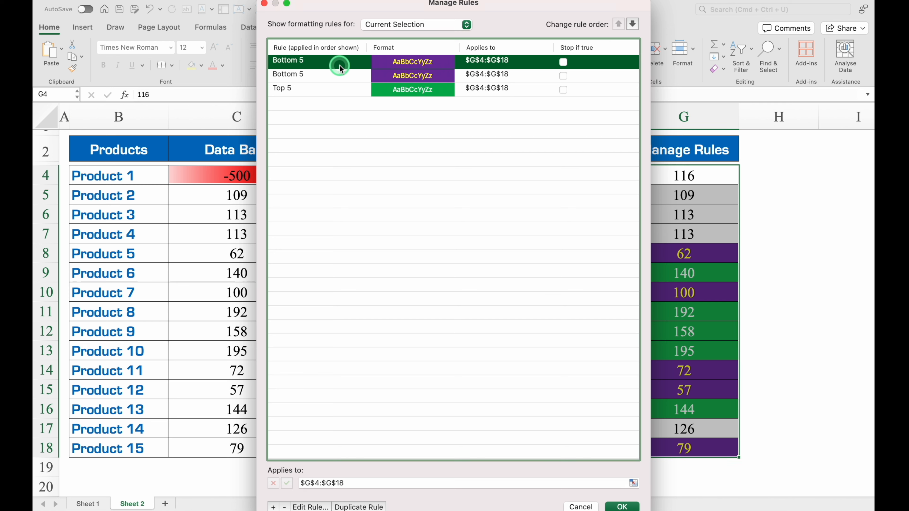
click(310, 506)
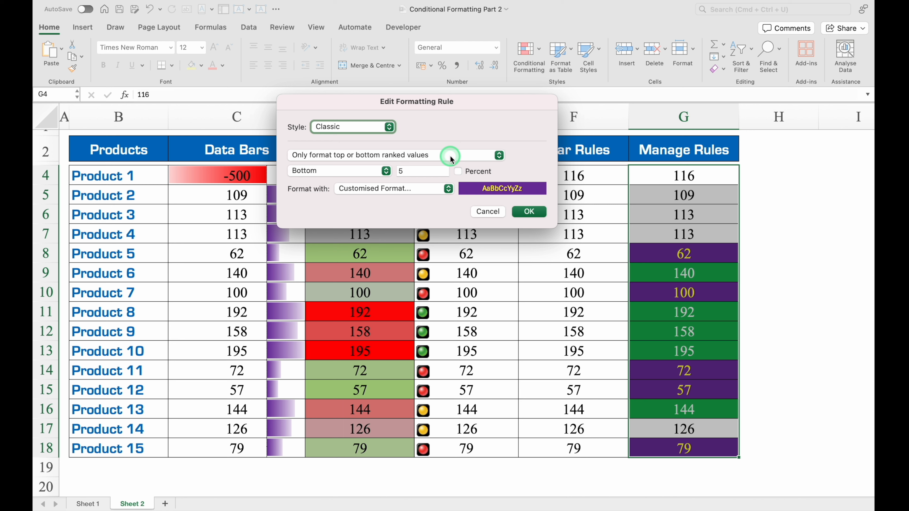
click(499, 155)
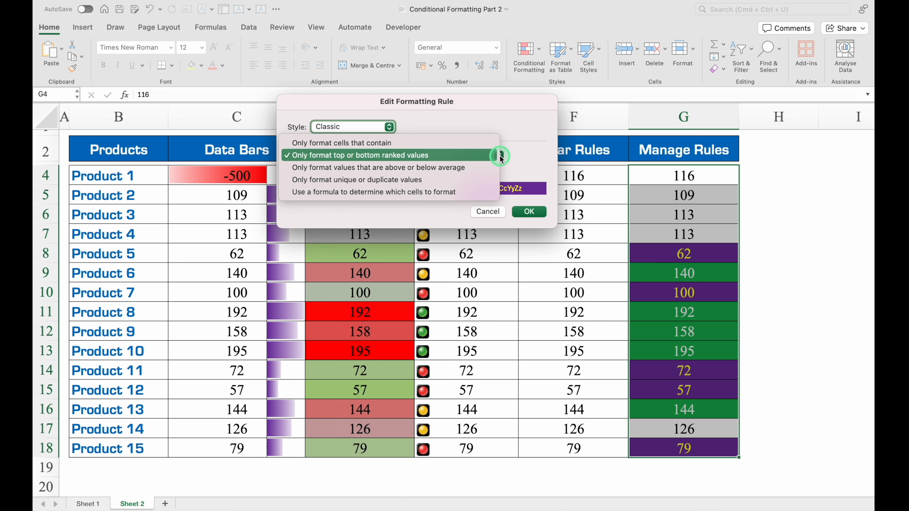
click(436, 144)
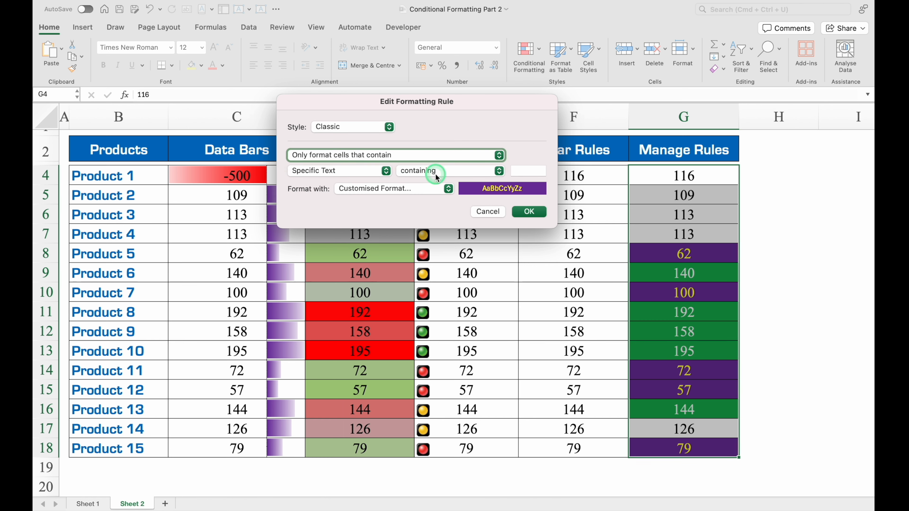
click(525, 172)
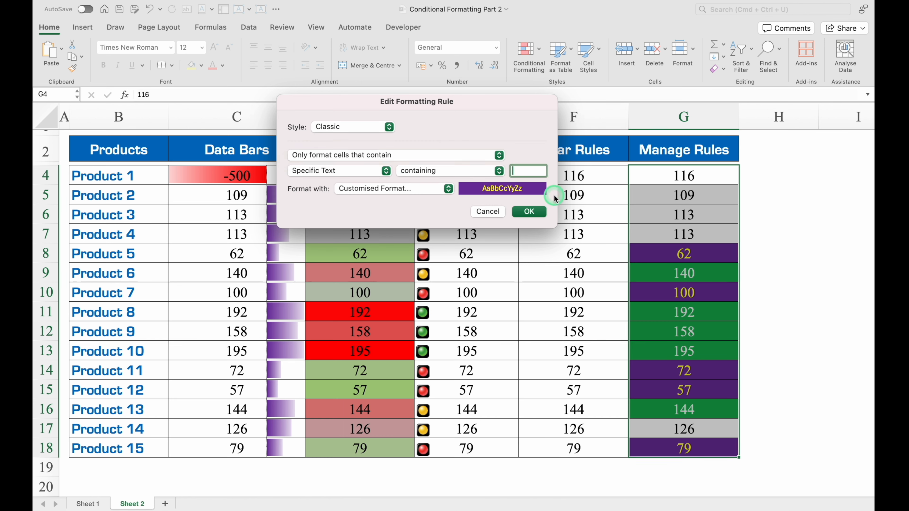
text(Mond)
Step: Give the "Monk" text rule a custom format with a theme orange fill and white font, and apply it to G4:G18
click(448, 189)
click(416, 194)
click(506, 72)
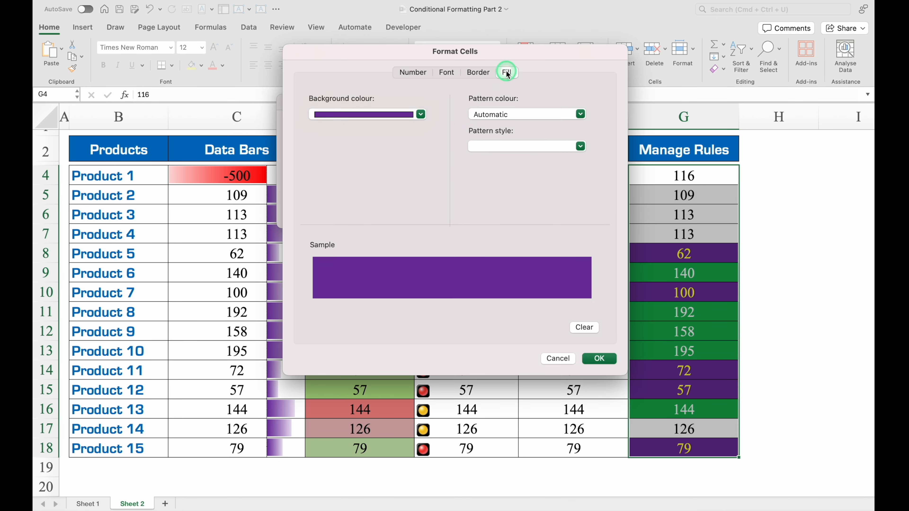
click(421, 114)
click(369, 164)
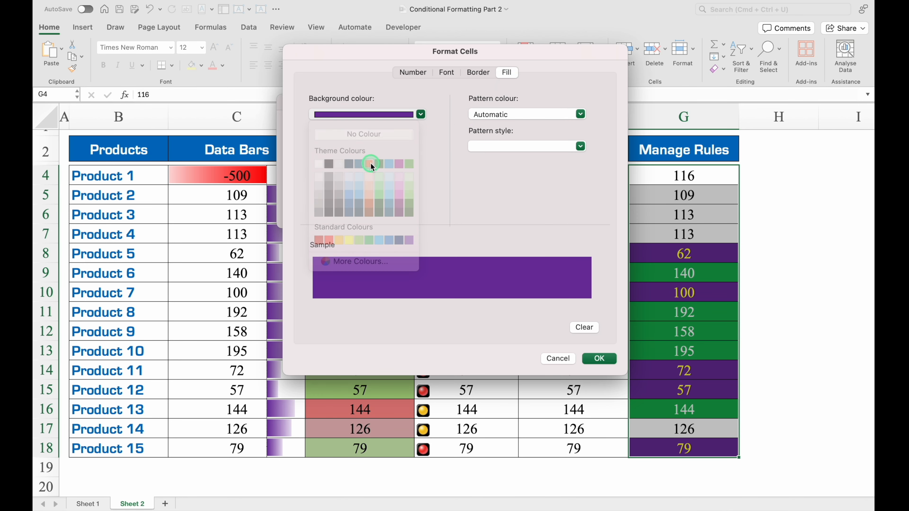
click(446, 72)
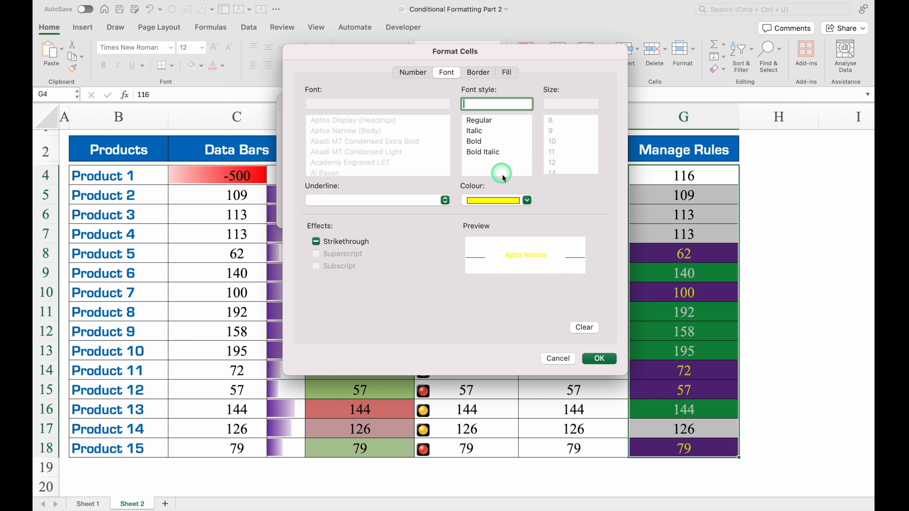
click(527, 200)
click(496, 220)
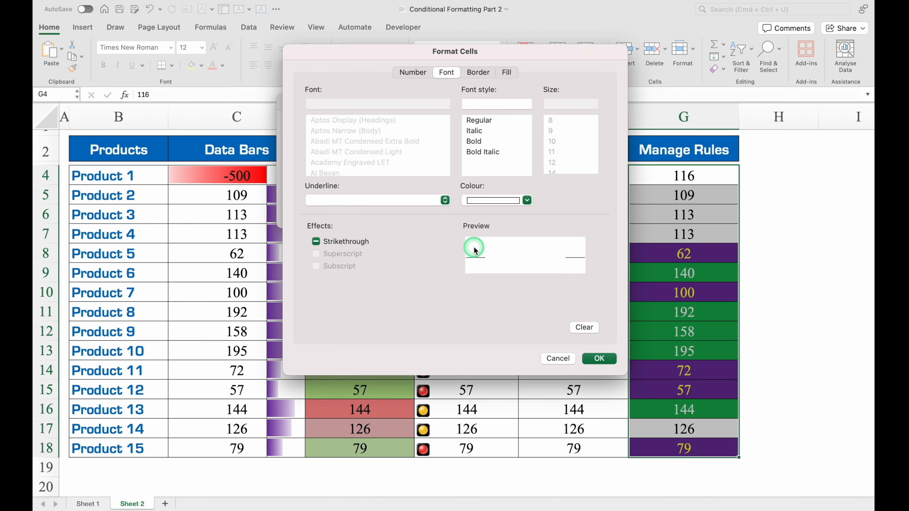
click(597, 358)
click(527, 211)
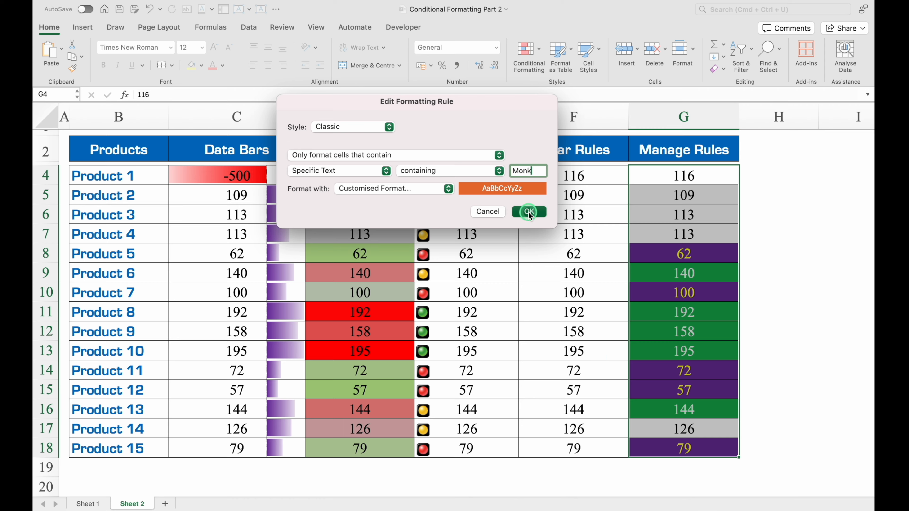
click(624, 506)
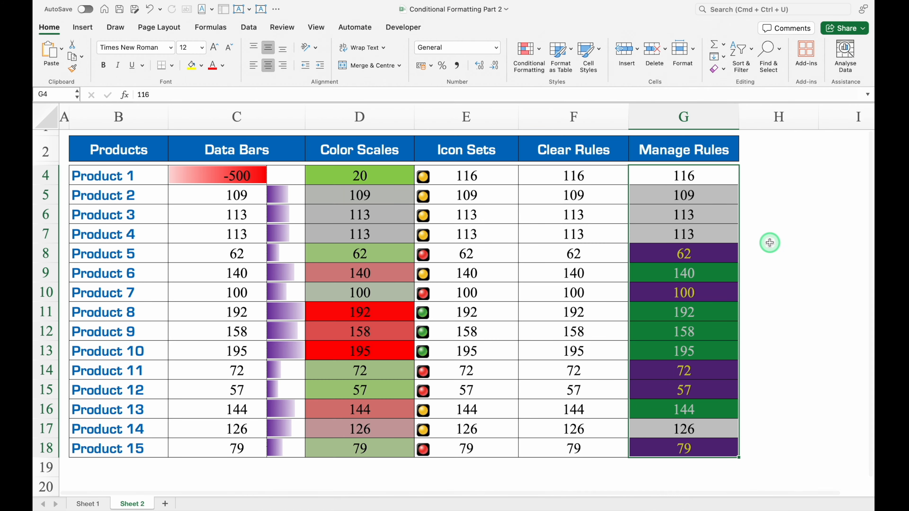
Step: Test the text rule by entering "Monk" in G5 and "monk" in G15
click(696, 197)
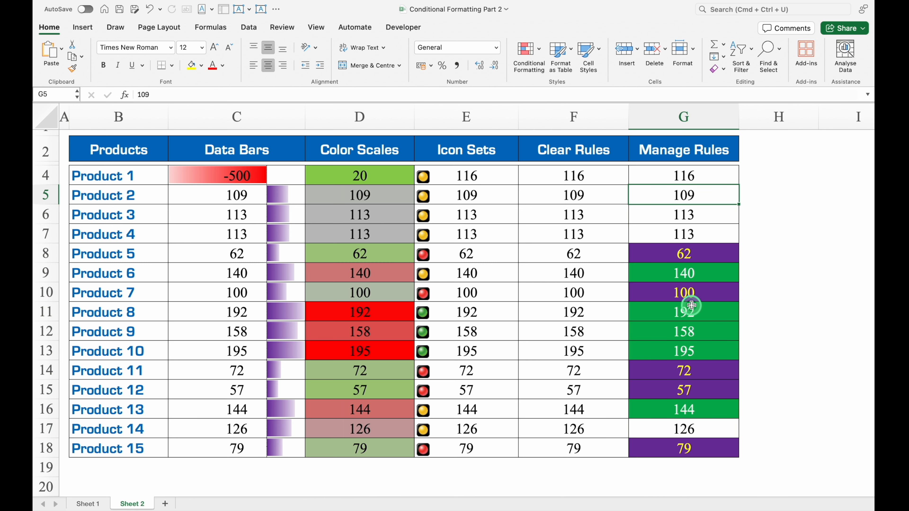
text(Mo)
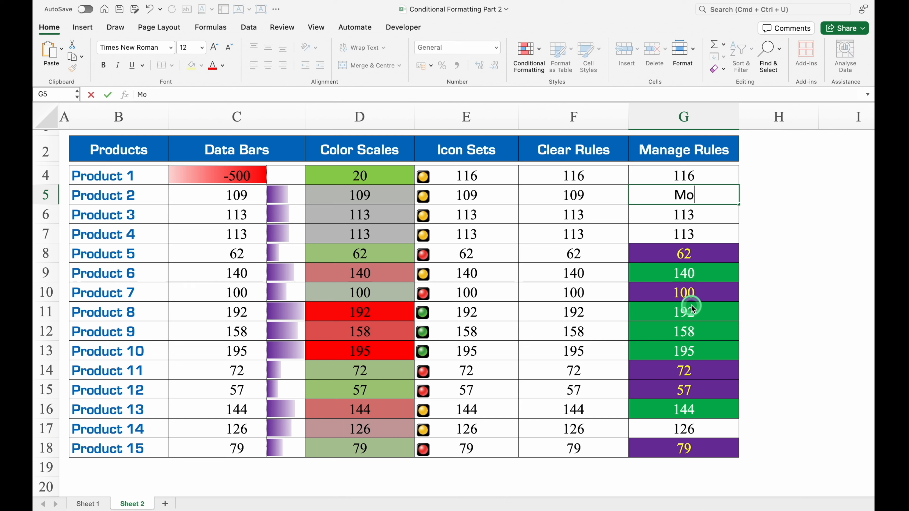
text(nk)
key(Return)
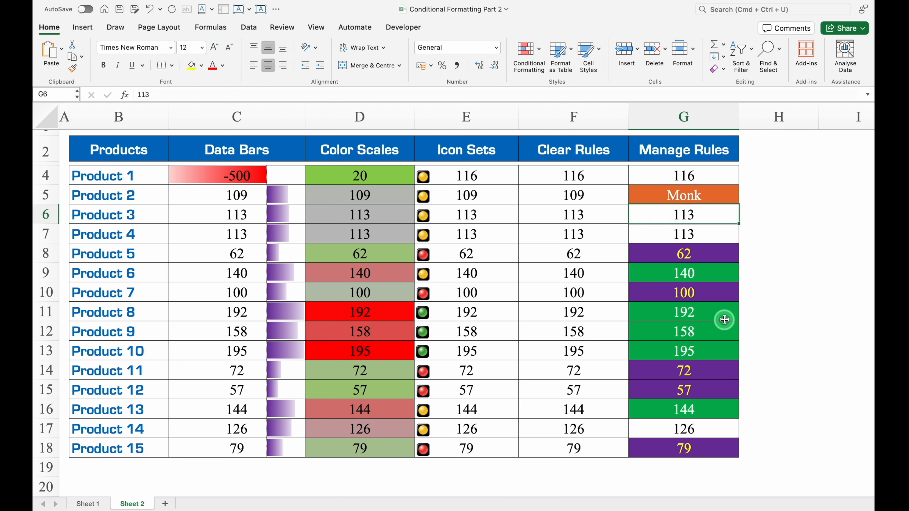
click(671, 387)
text(monk)
key(Return)
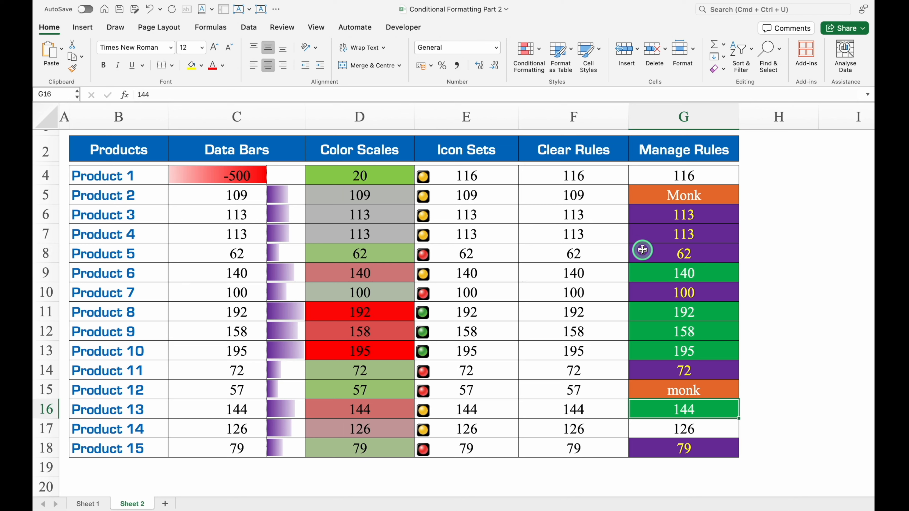
Step: Reorder the G4:G18 rules so that Top 5 comes first, above the "Monk" text rule, and apply the order
click(539, 50)
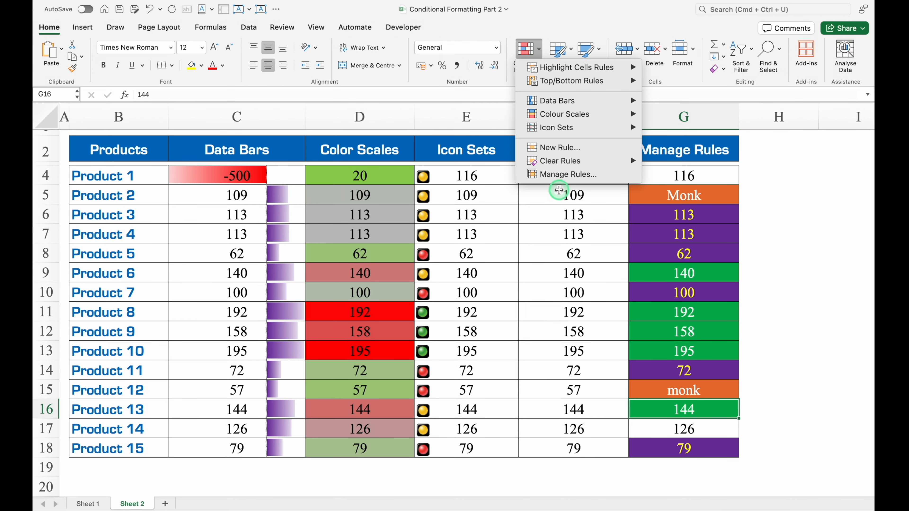
click(553, 175)
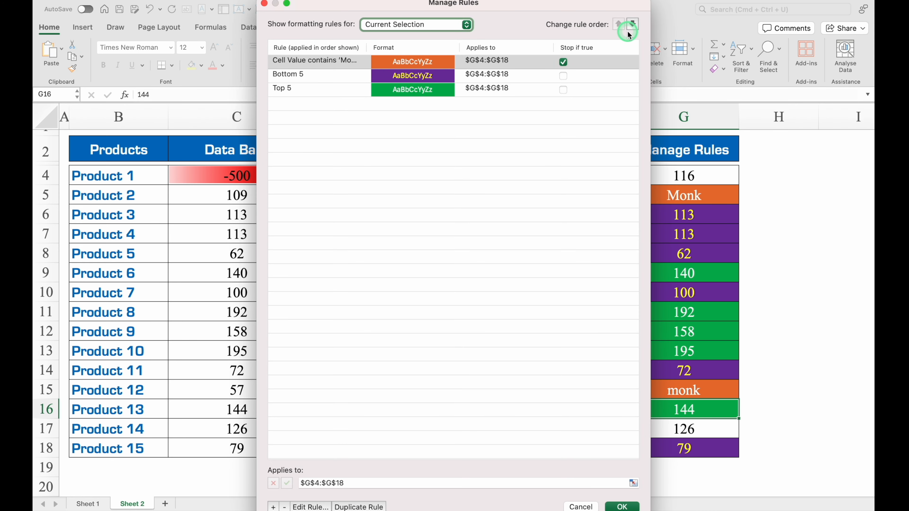
click(450, 189)
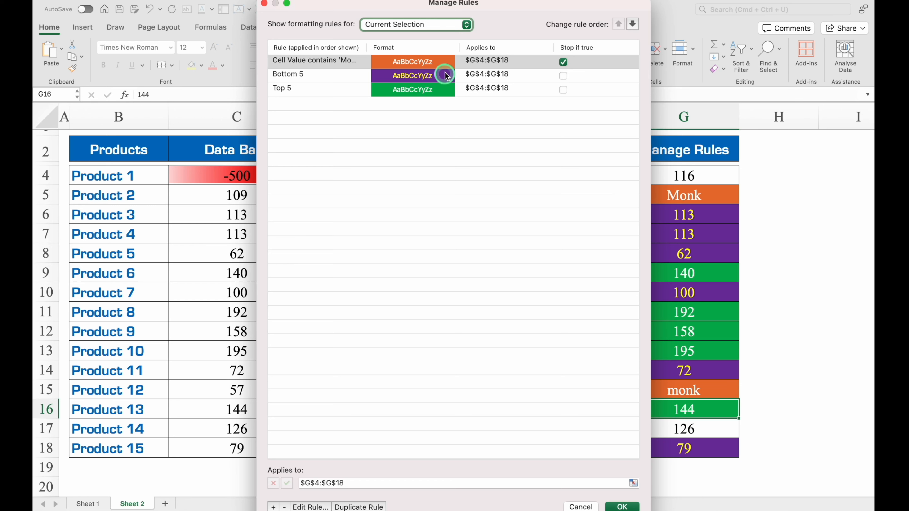
click(440, 89)
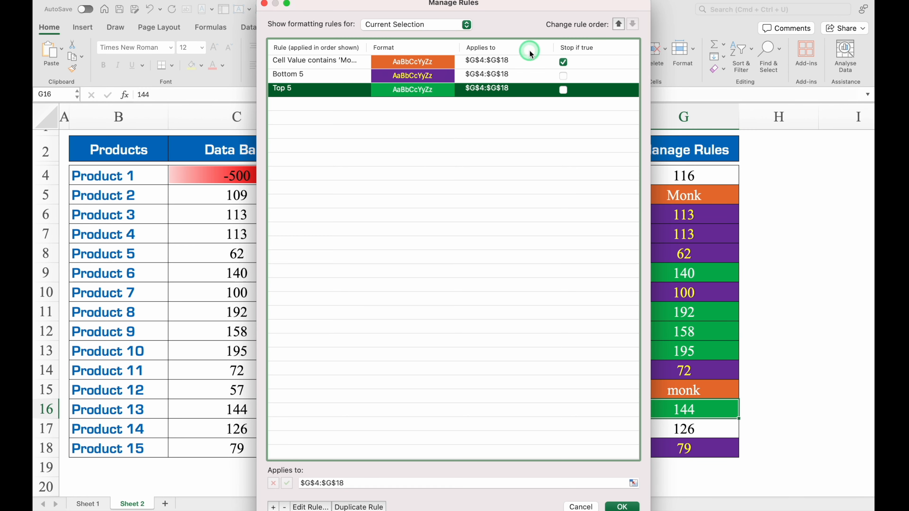
click(619, 24)
click(619, 25)
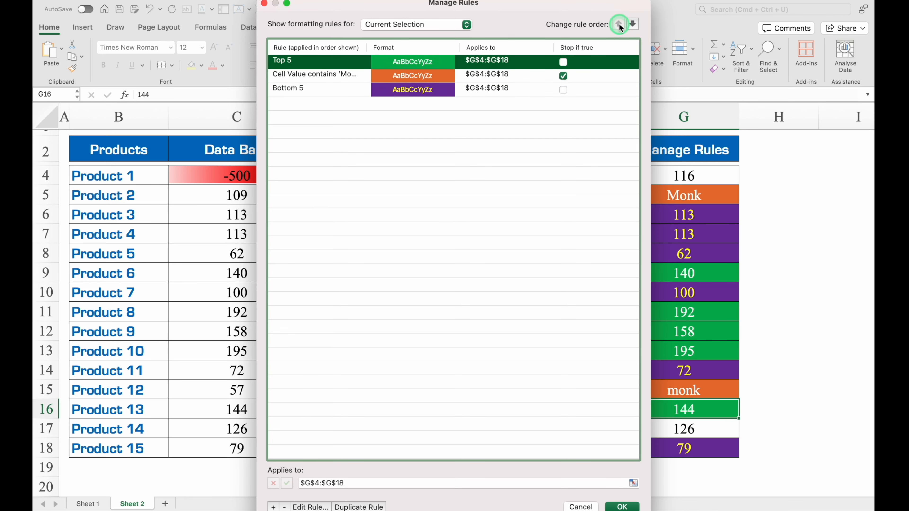
click(622, 507)
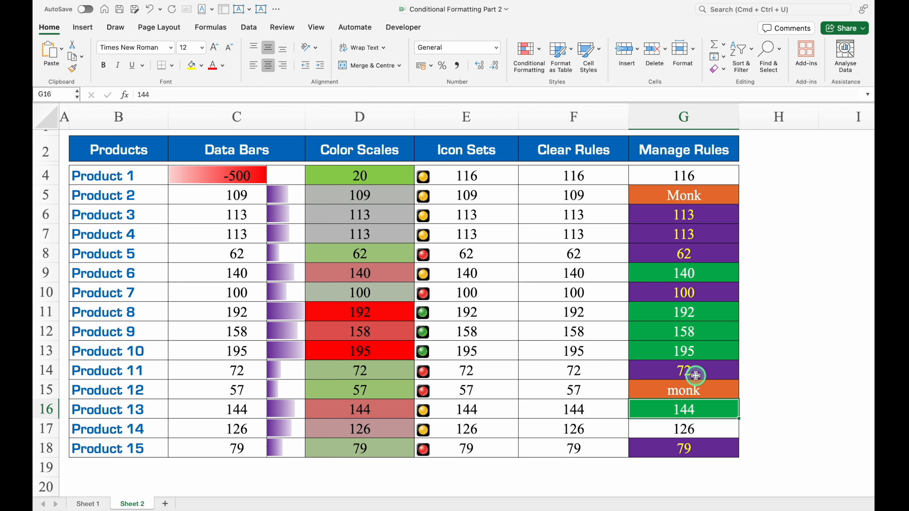
Step: Open the conditional formatting commands for cell G16
click(529, 50)
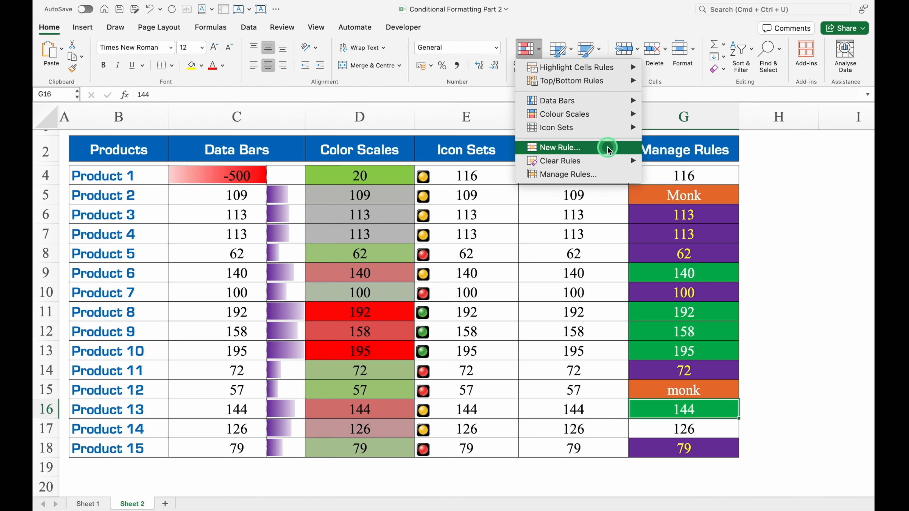